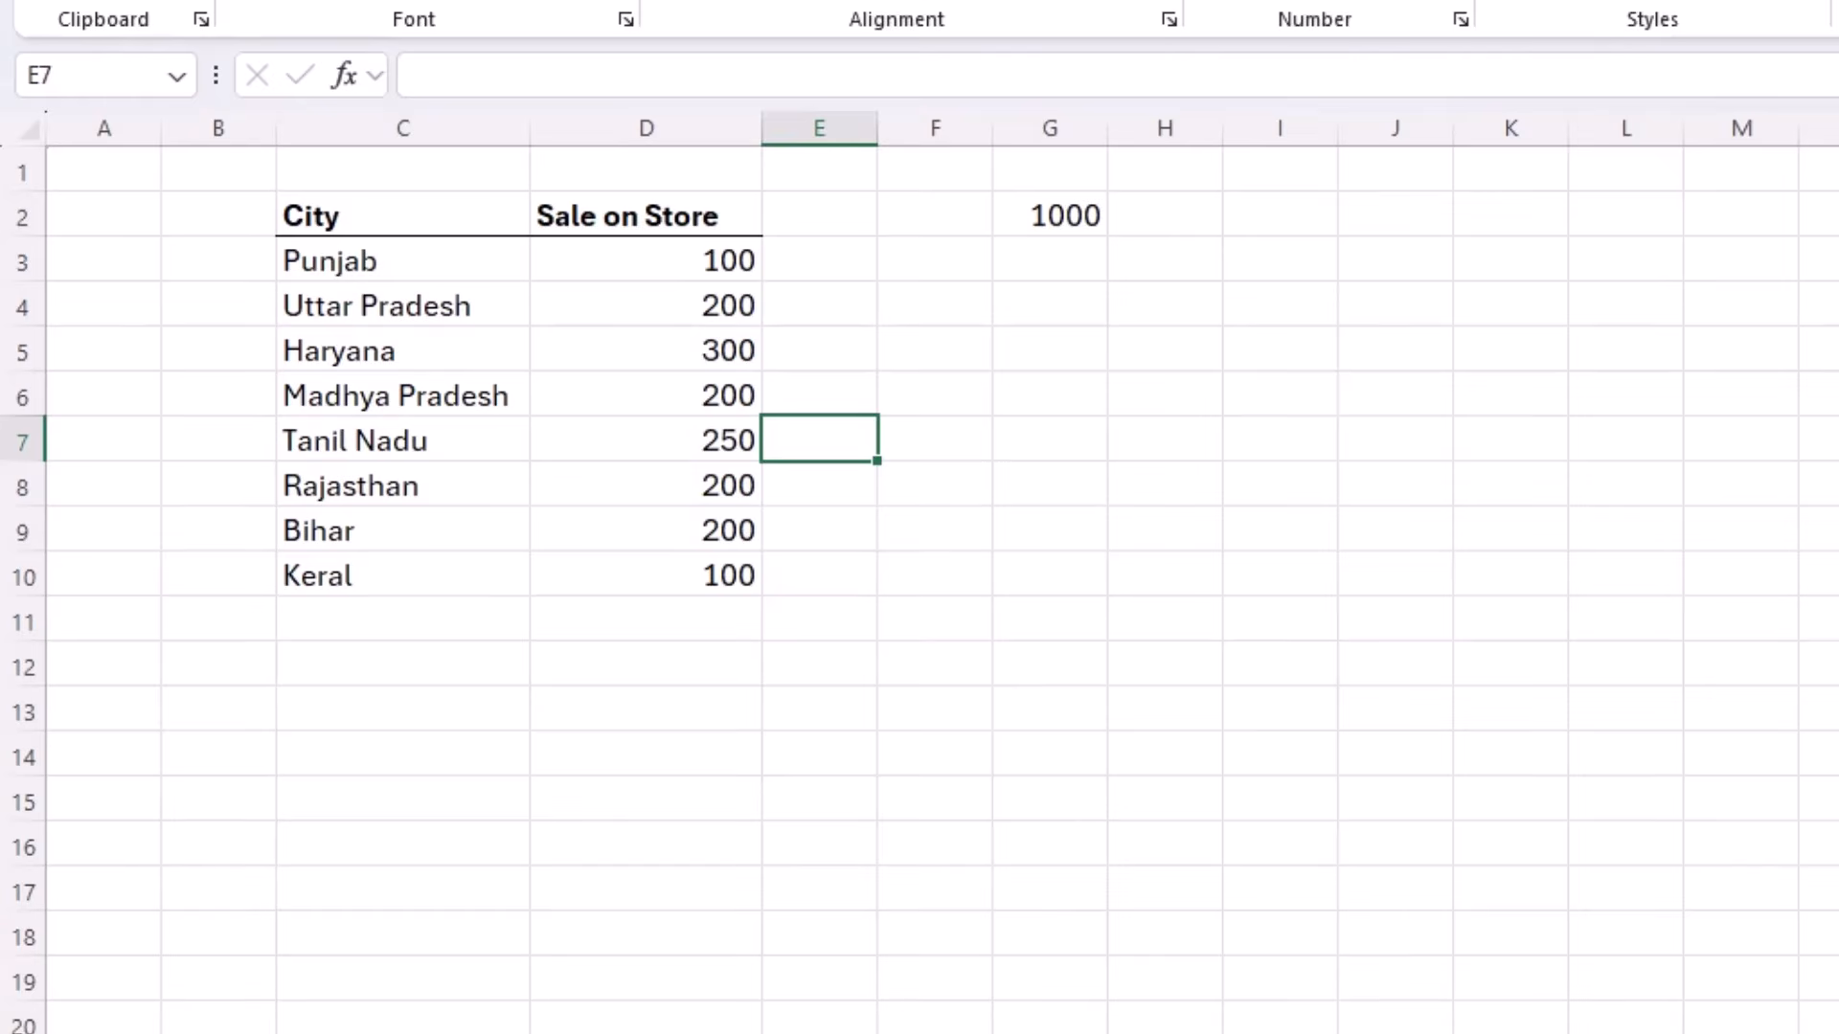
Step: Examine the city figures in the D to D Sale and Sale on Store columns on their two sheets
{"action": "left_click", "coordinate": [678, 565]}
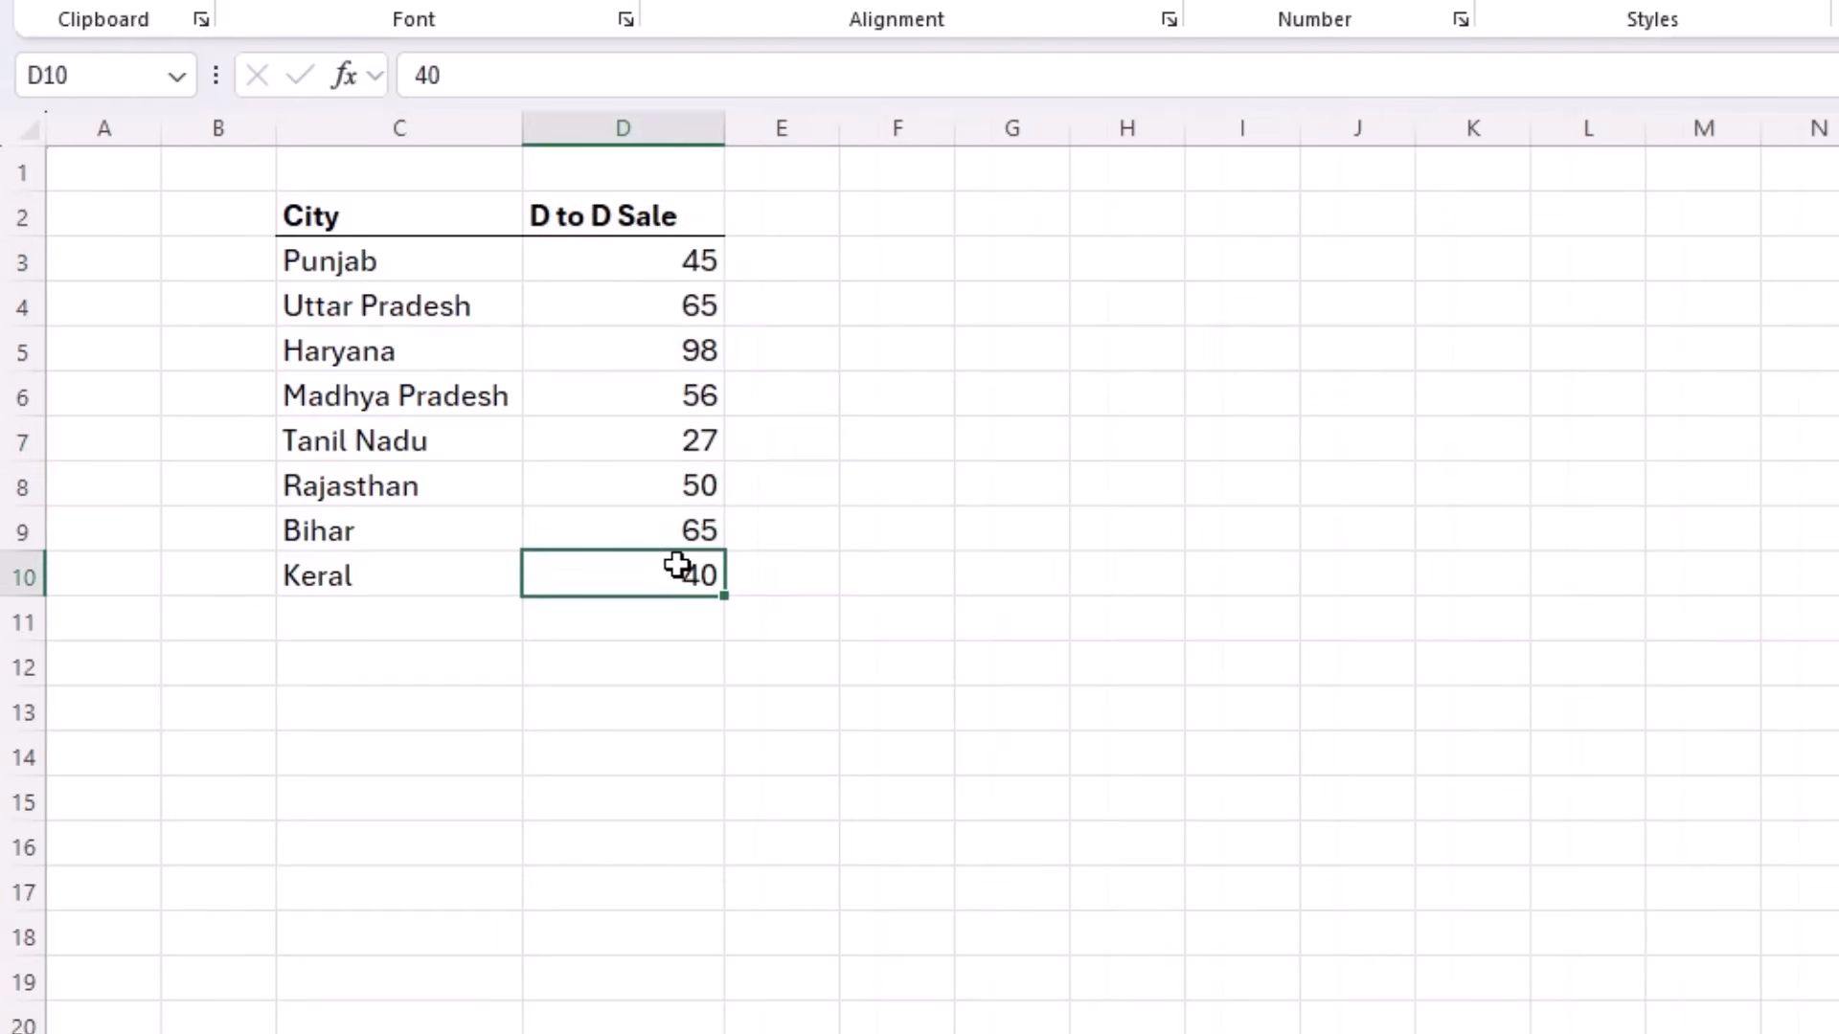
{"action": "left_click_drag", "start_coordinate": [708, 275], "coordinate": [690, 575]}
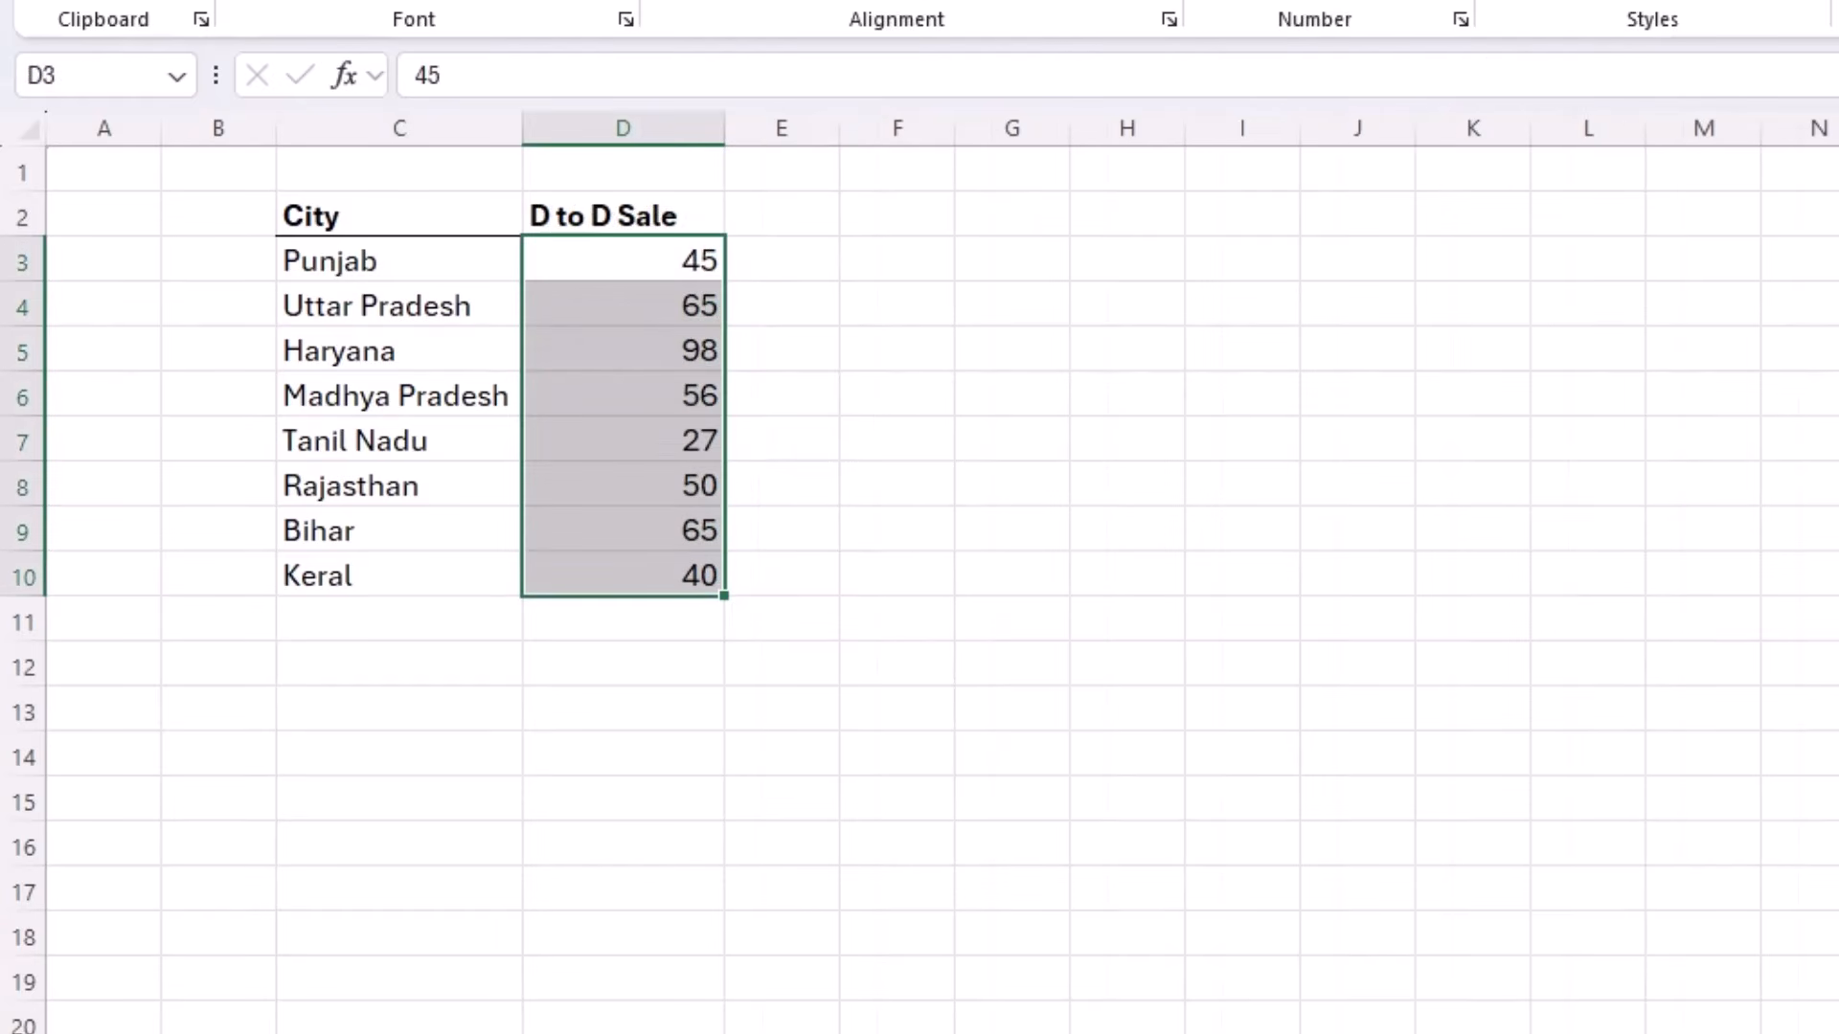
{"action": "key", "text": "ctrl+Page_Up"}
{"action": "left_click_drag", "start_coordinate": [699, 271], "coordinate": [670, 520]}
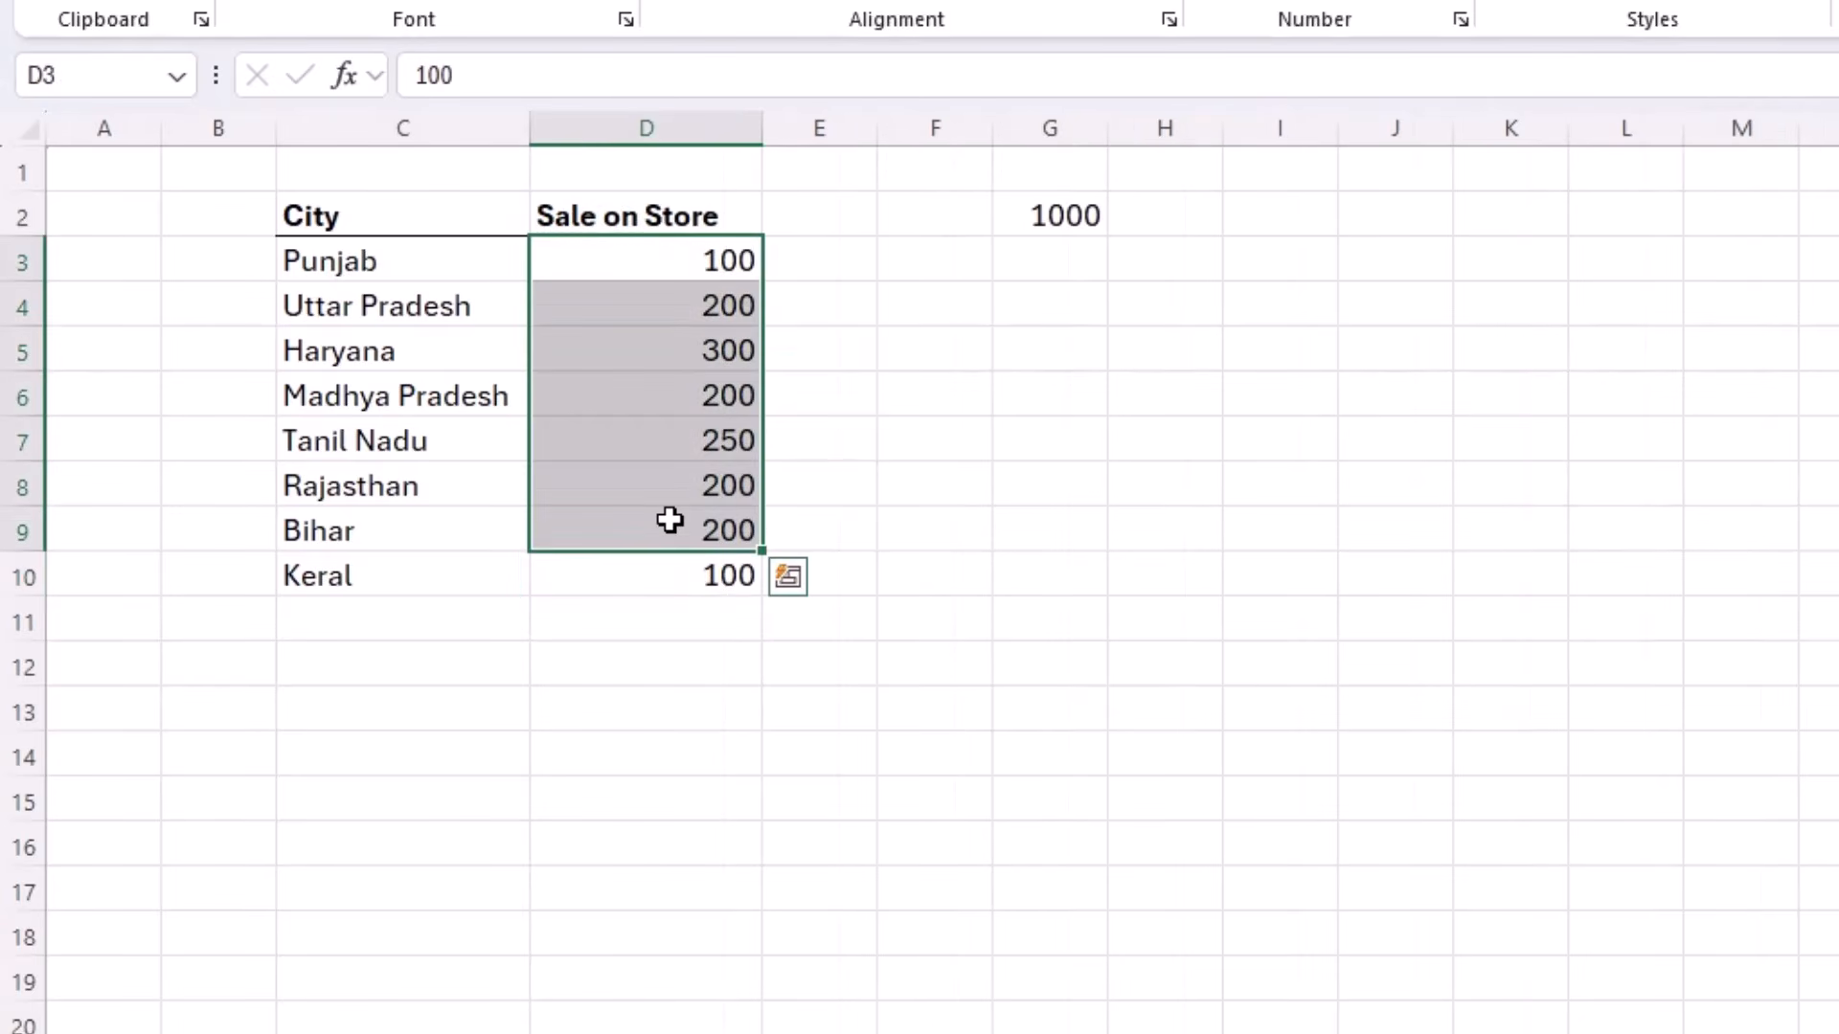
{"action": "left_click", "coordinate": [973, 505]}
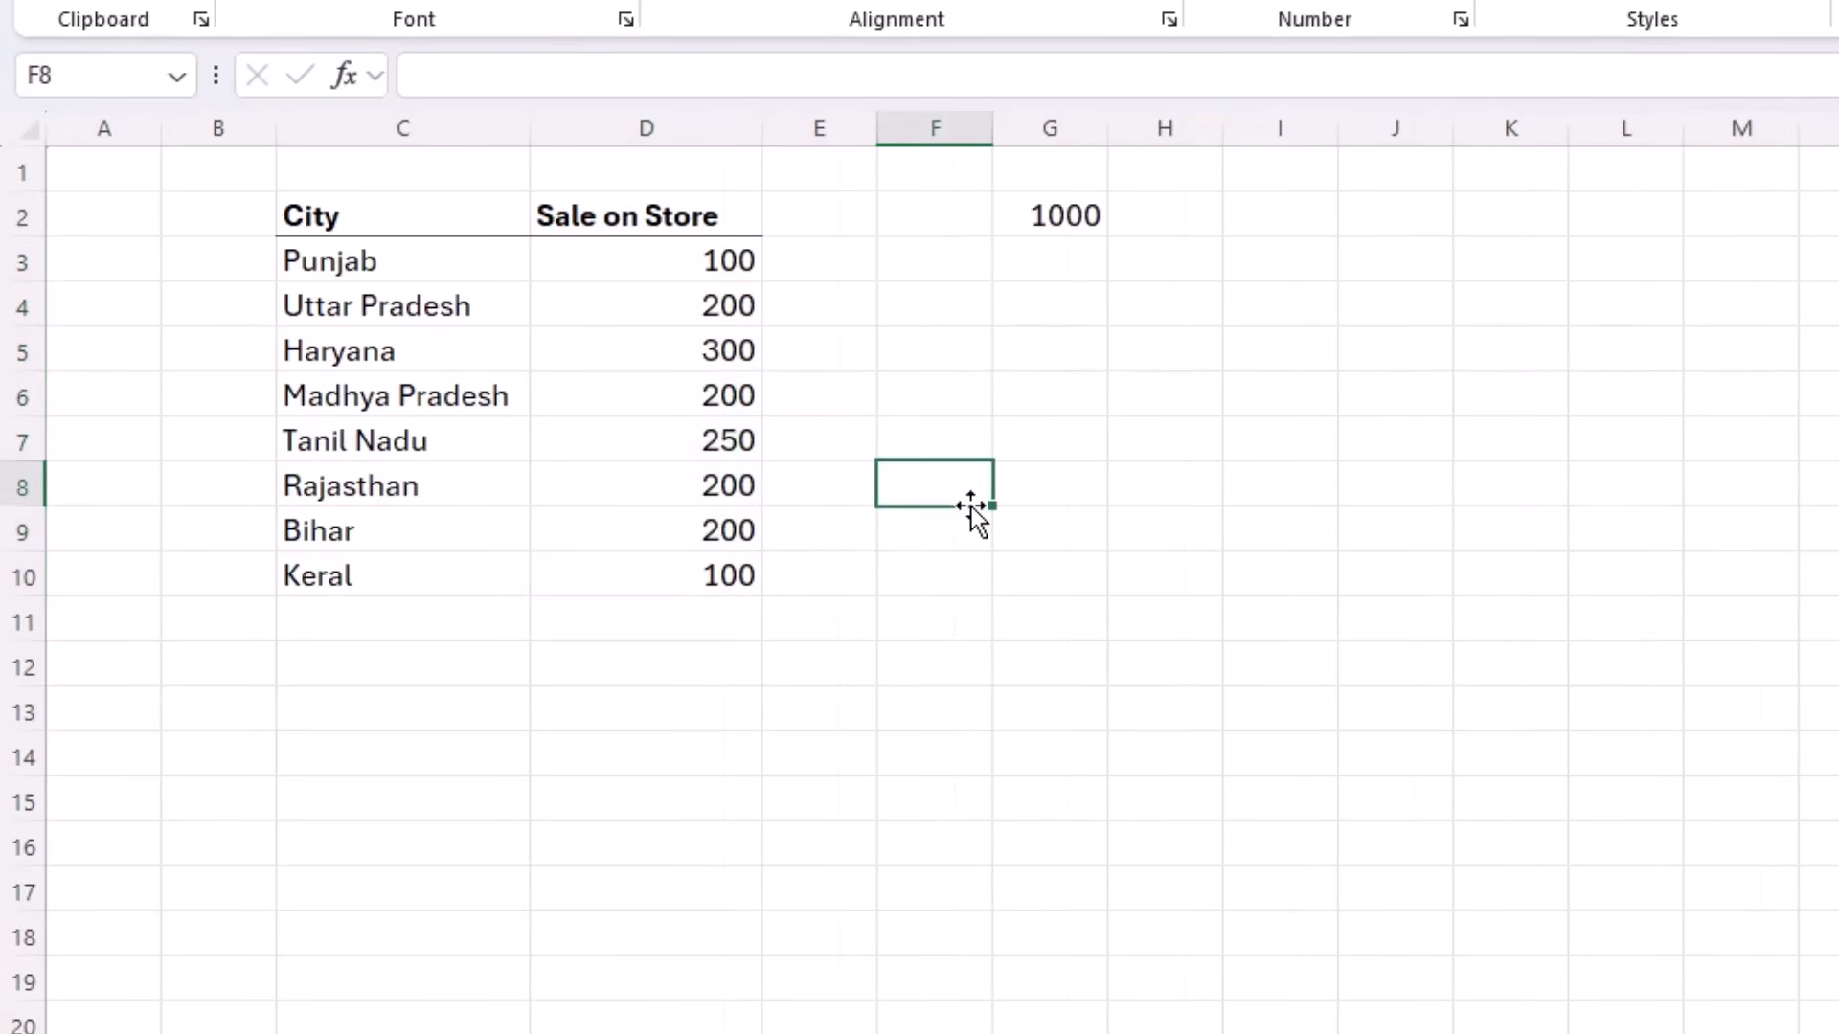
{"action": "left_click", "coordinate": [813, 255]}
{"action": "left_click", "coordinate": [936, 250]}
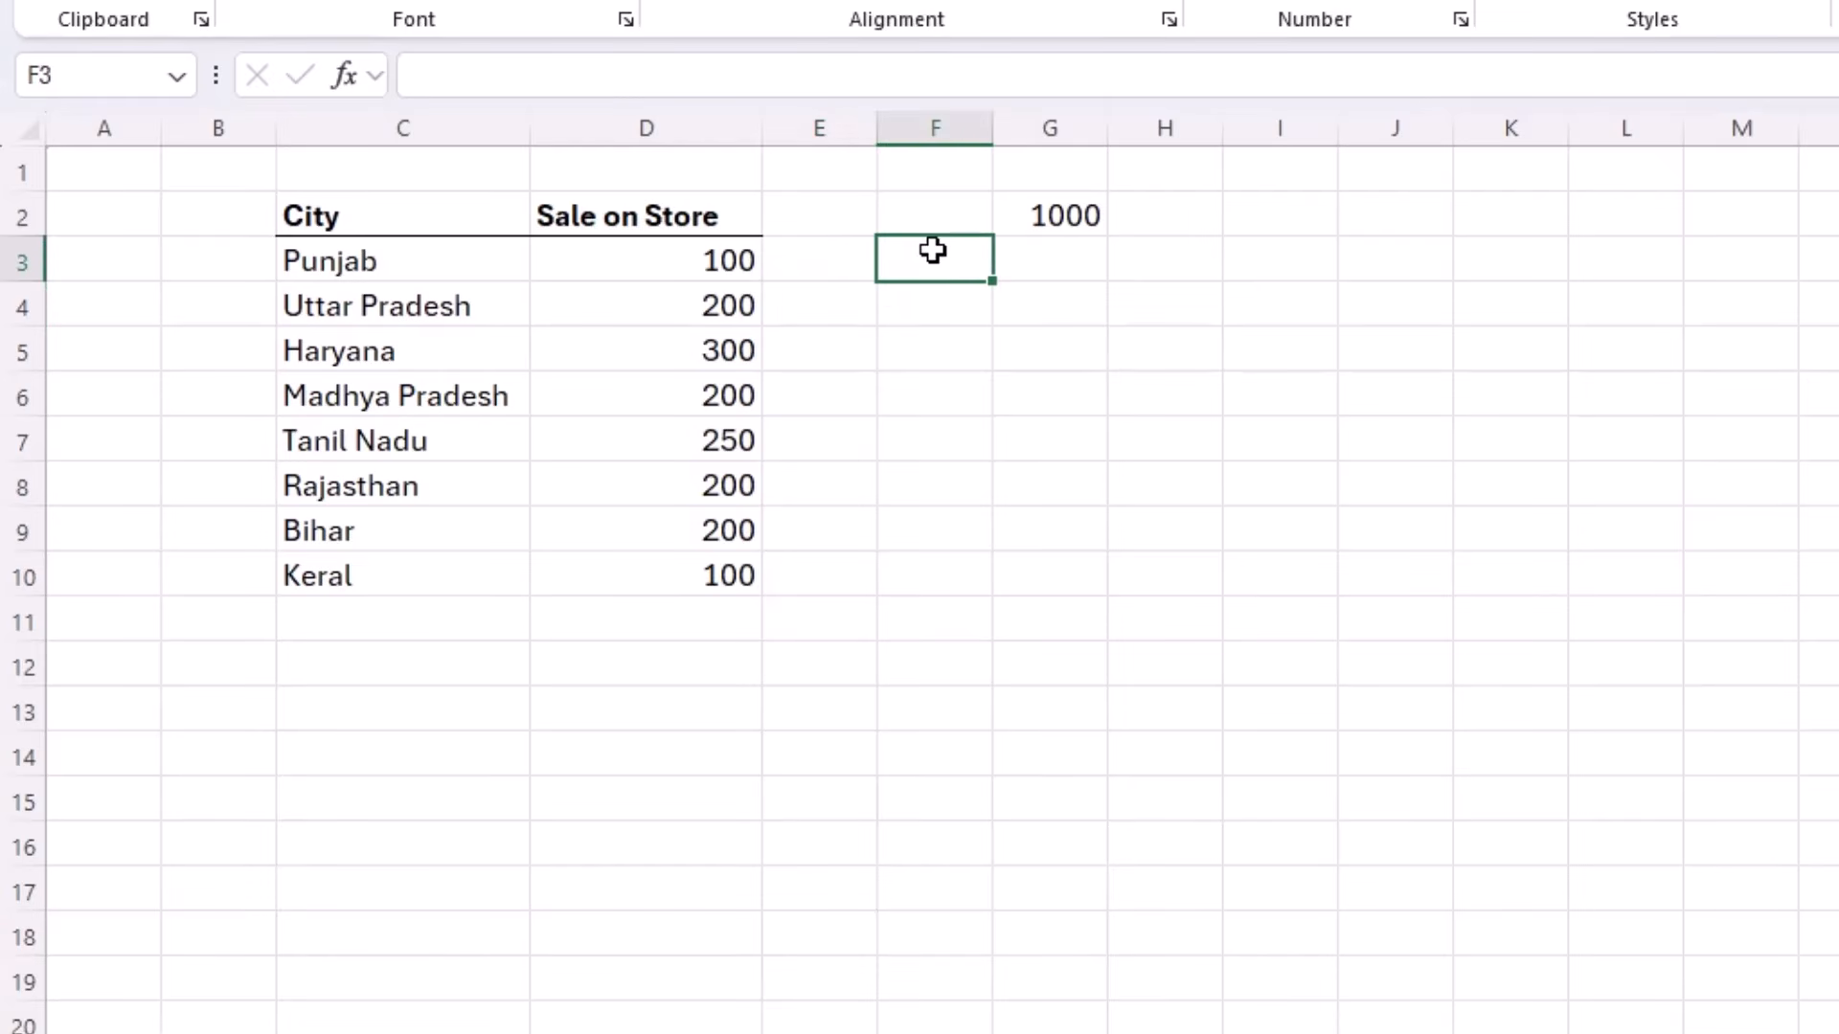
{"action": "left_click_drag", "start_coordinate": [651, 263], "coordinate": [644, 567]}
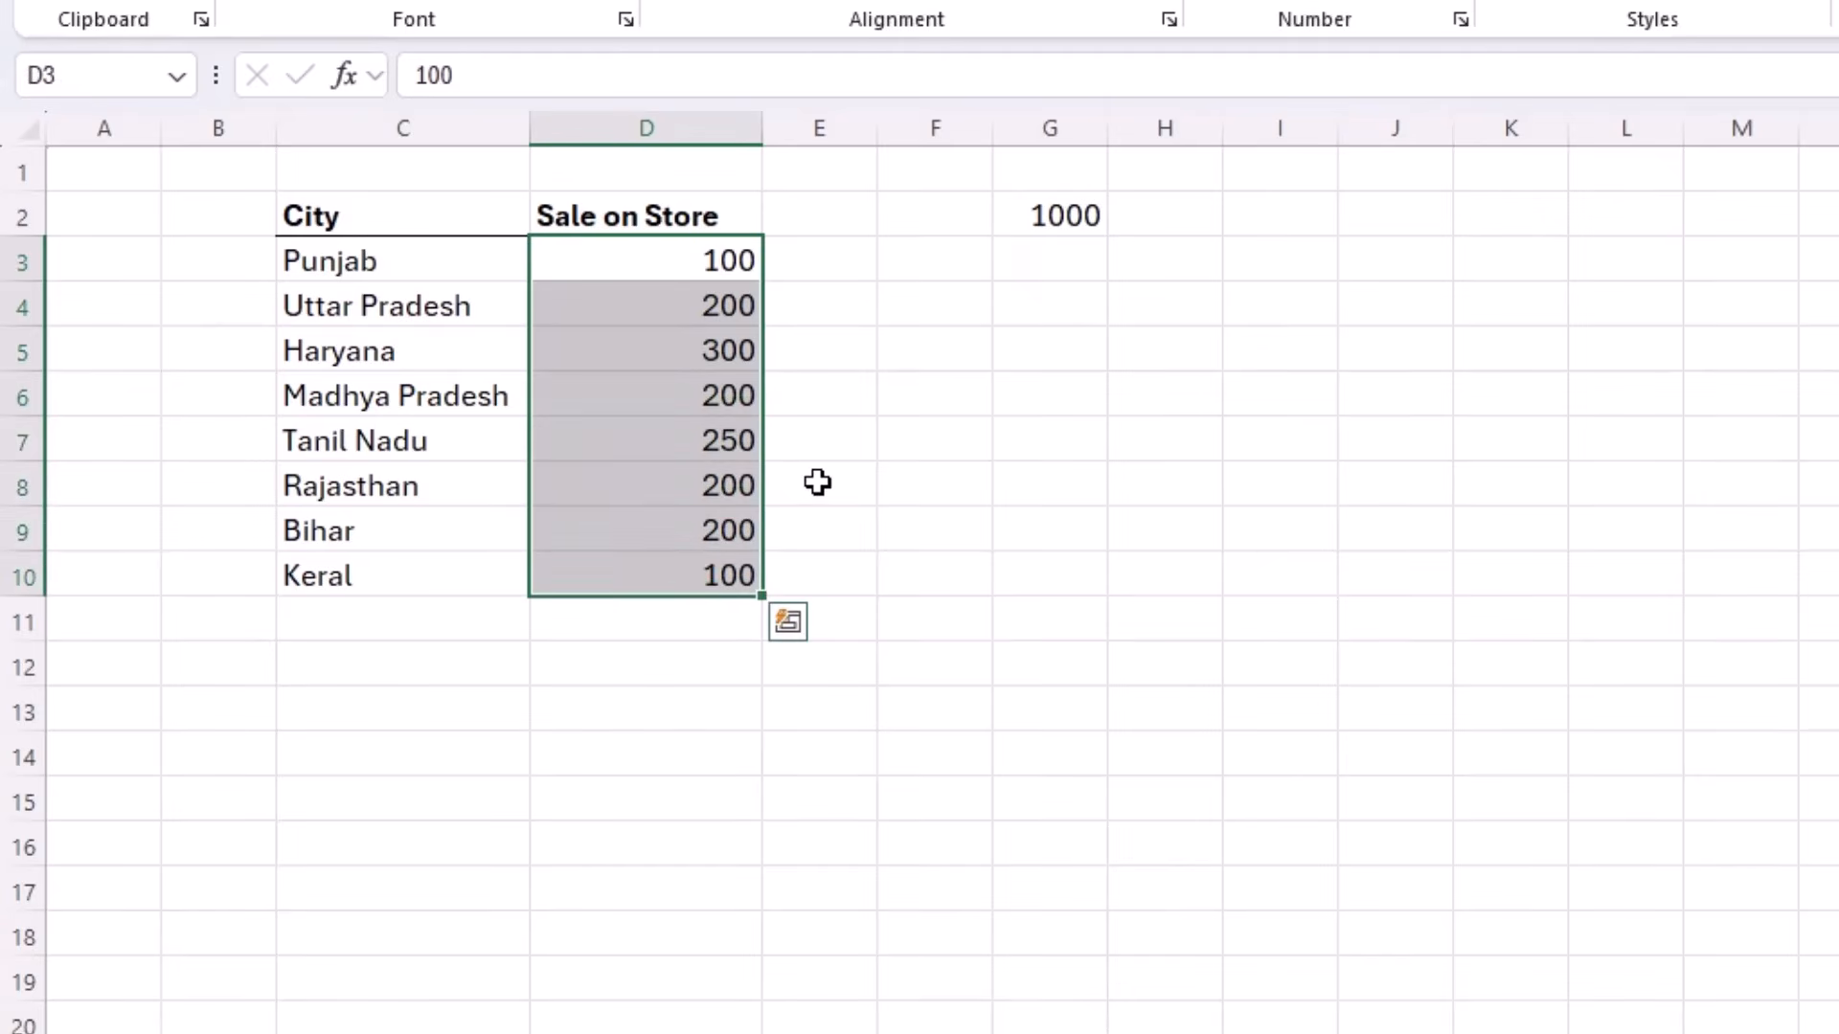
{"action": "left_click", "coordinate": [968, 458]}
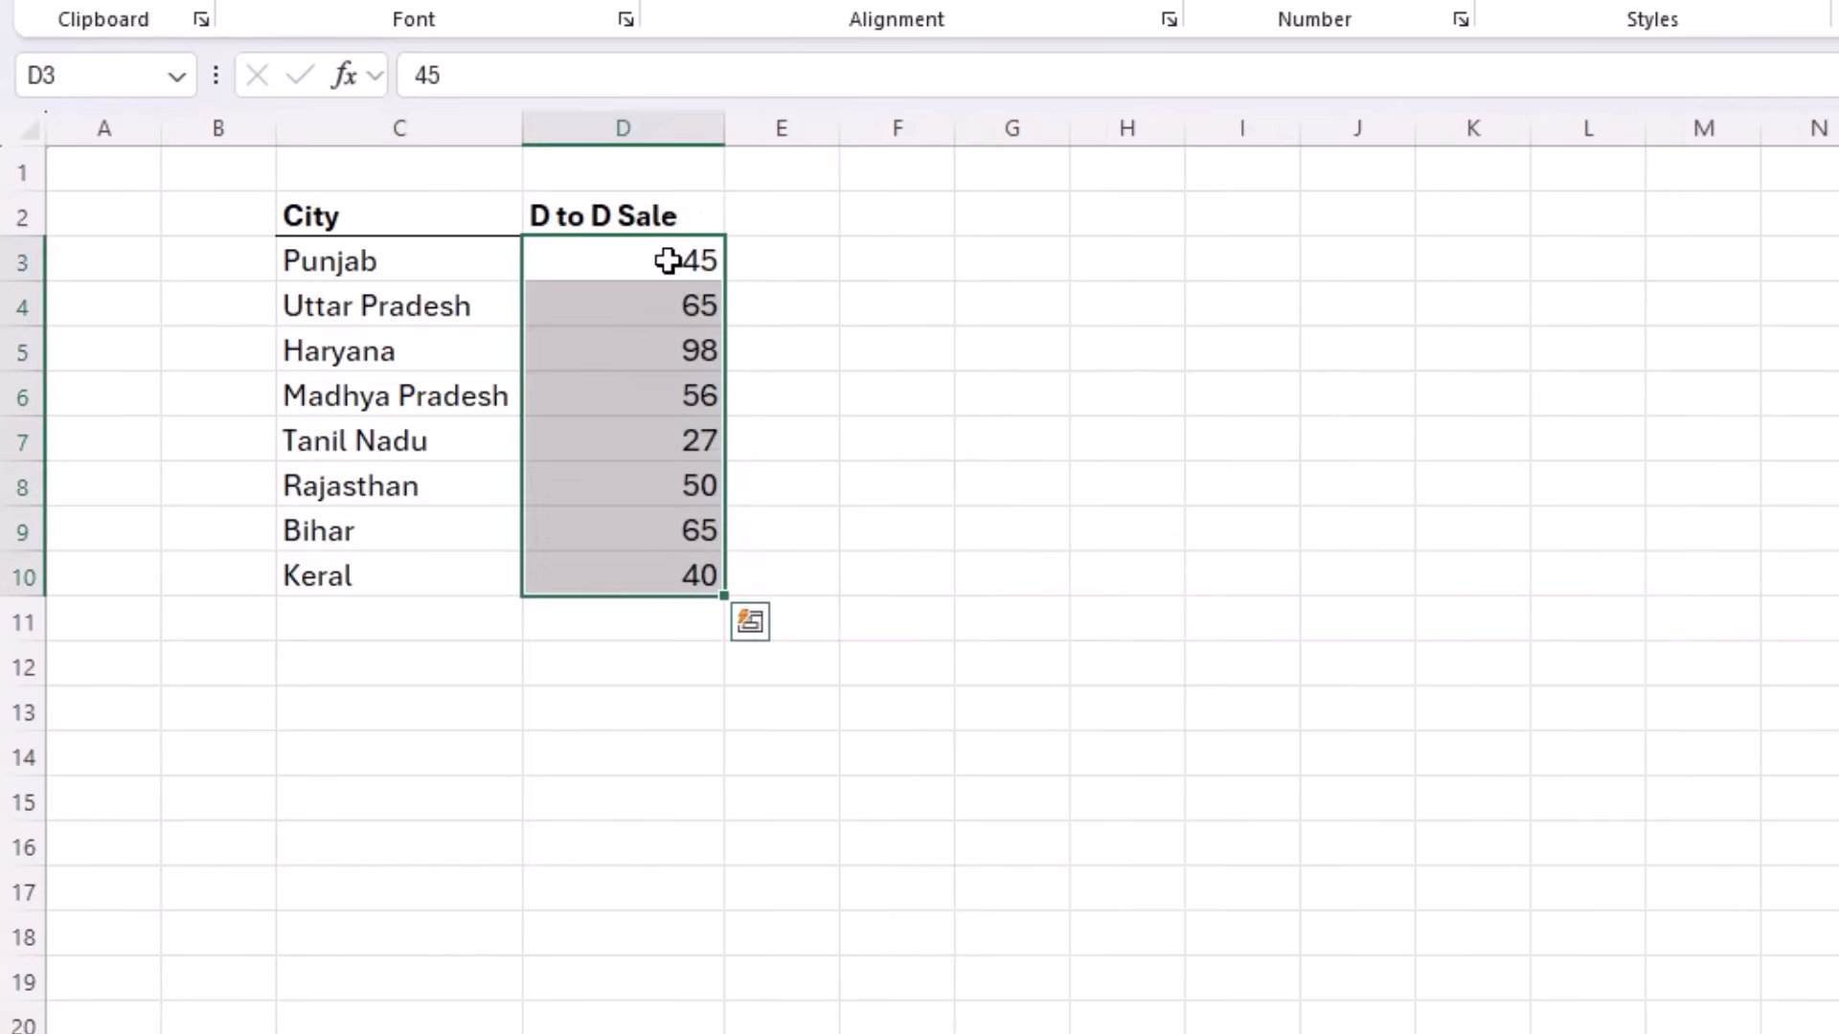
Step: Copy the D to D Sale values in D3:D10 and add them to the Sale on Store values from D3 using Paste Special
{"action": "left_click_drag", "start_coordinate": [667, 261], "coordinate": [666, 586]}
{"action": "key", "text": "ctrl+c"}
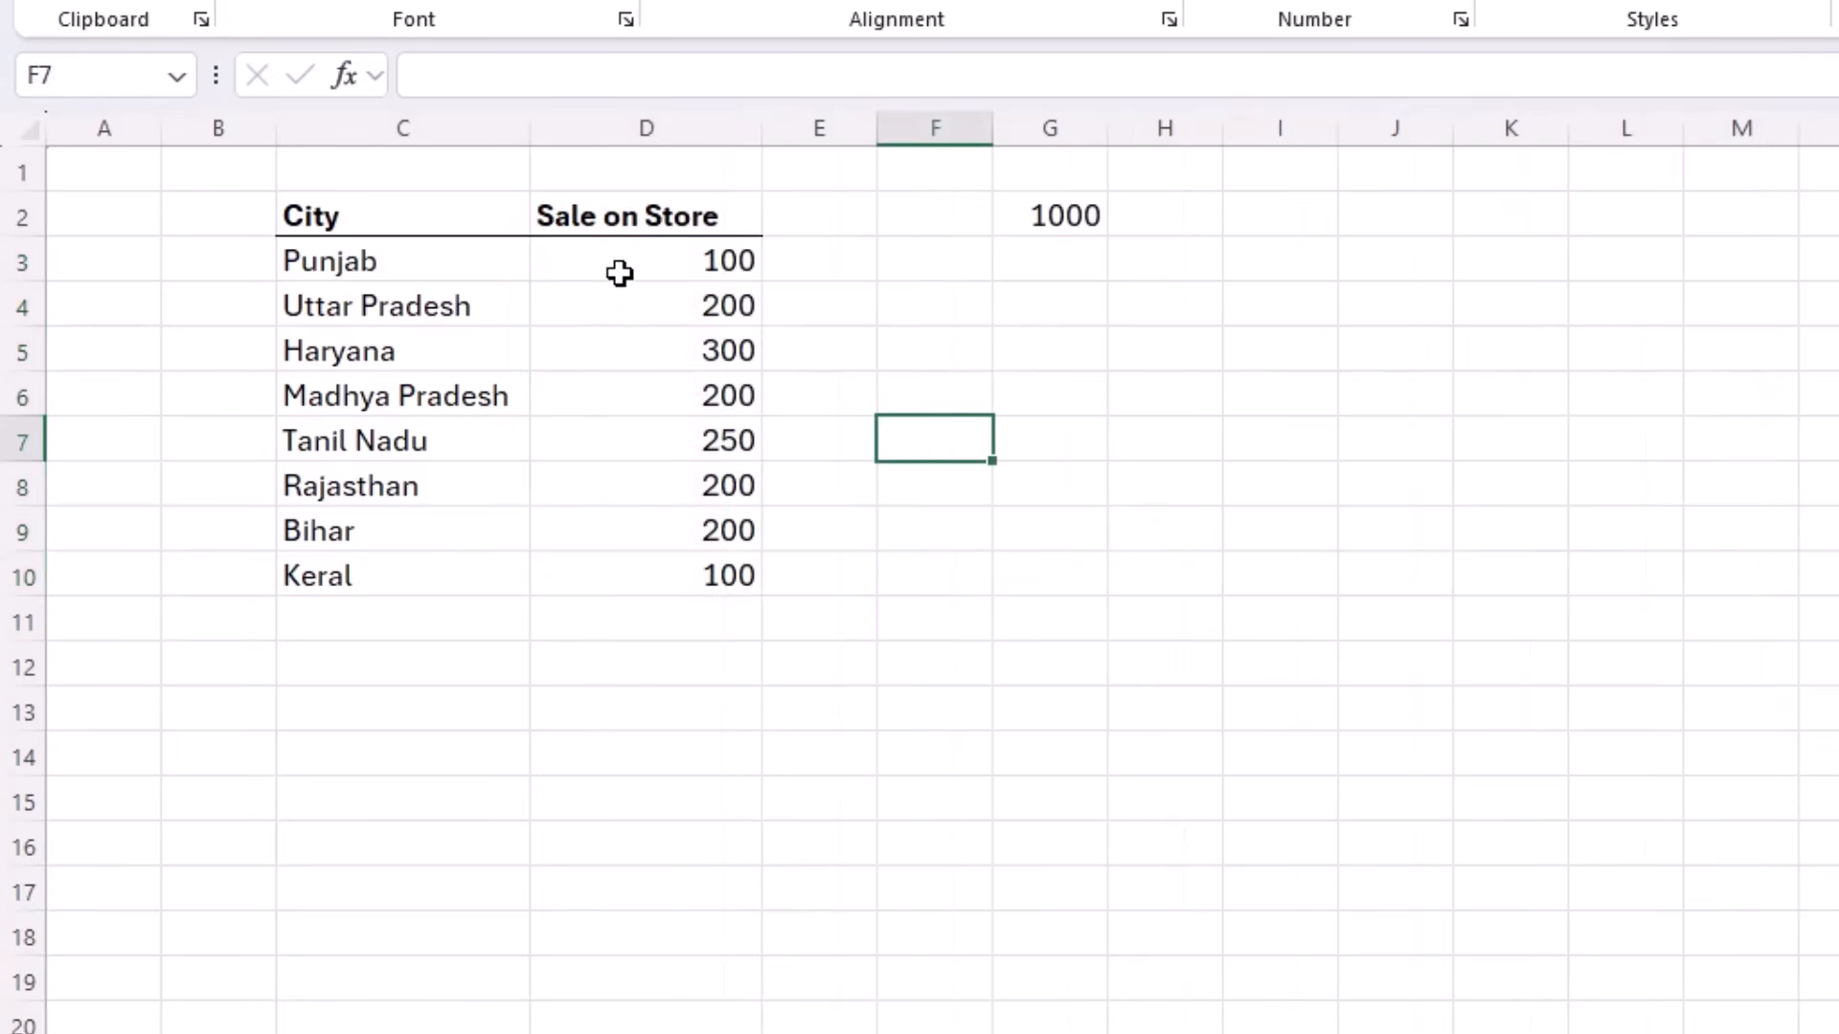
{"action": "left_click", "coordinate": [620, 274]}
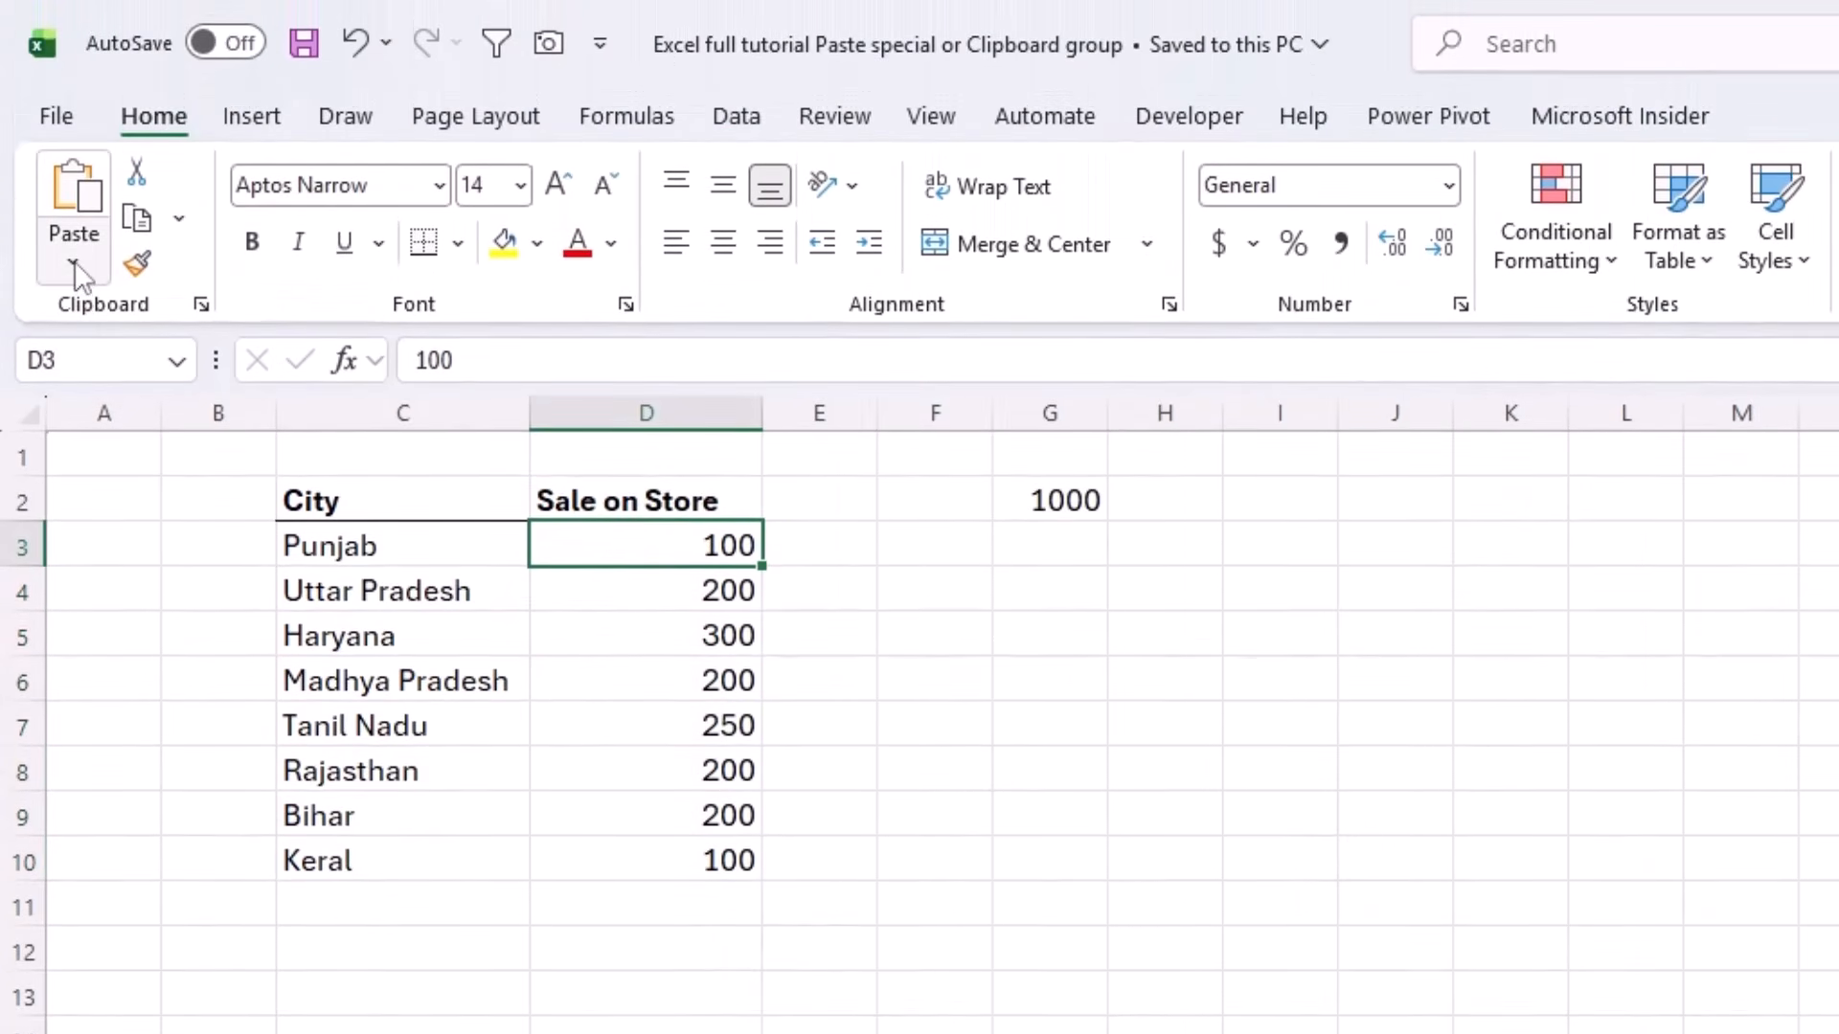
{"action": "left_click", "coordinate": [74, 265]}
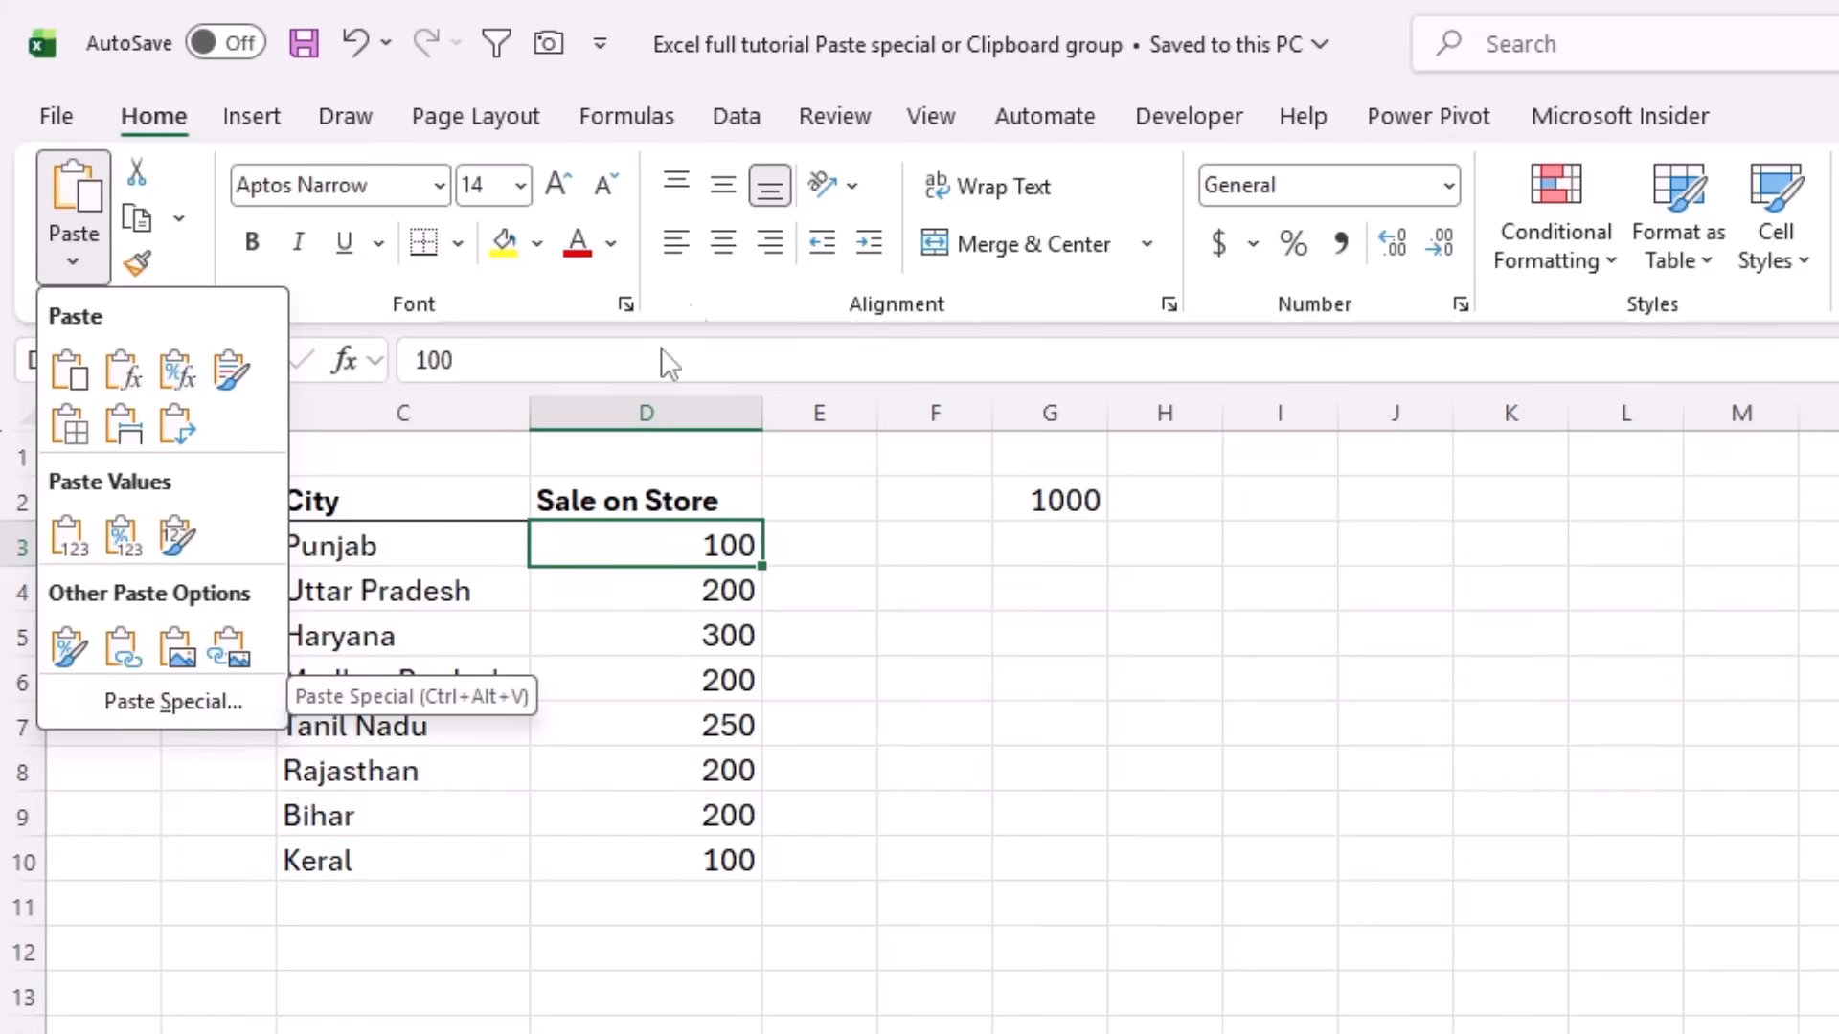
{"action": "left_click", "coordinate": [819, 34]}
{"action": "right_click", "coordinate": [637, 548]}
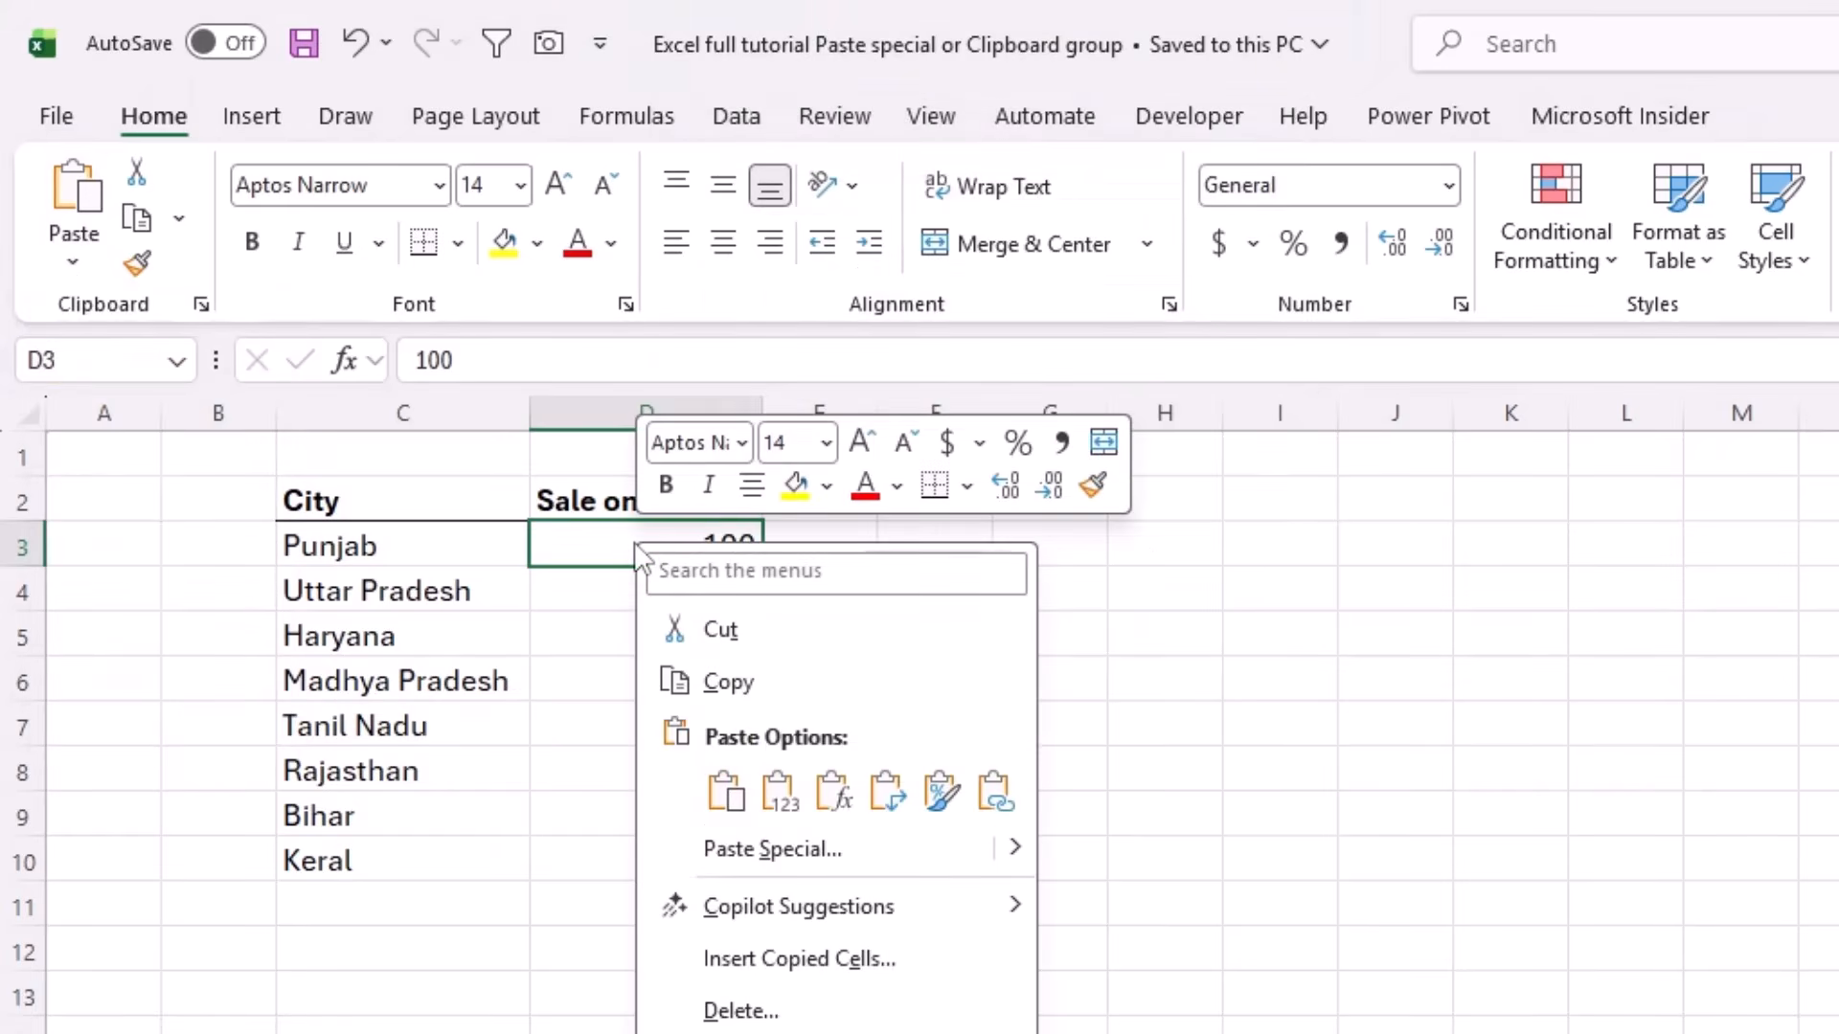
{"action": "left_click", "coordinate": [784, 853]}
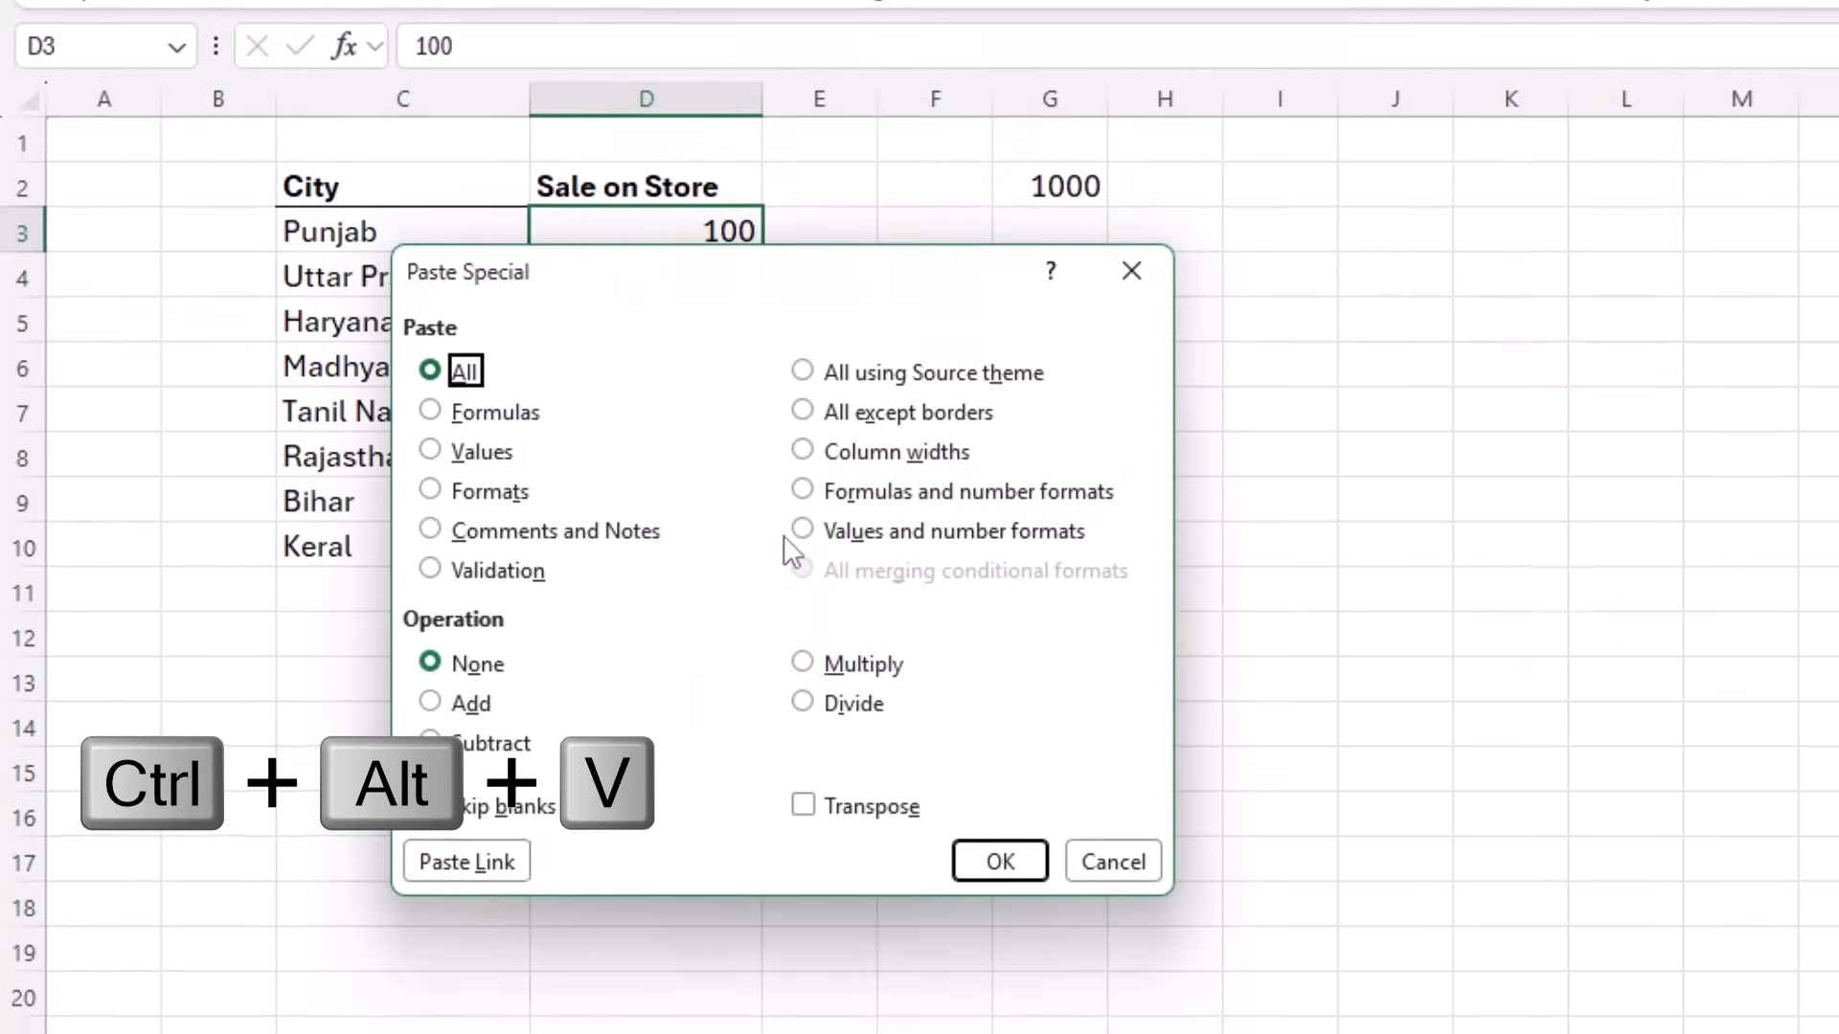
{"action": "left_click_drag", "start_coordinate": [732, 292], "coordinate": [951, 262]}
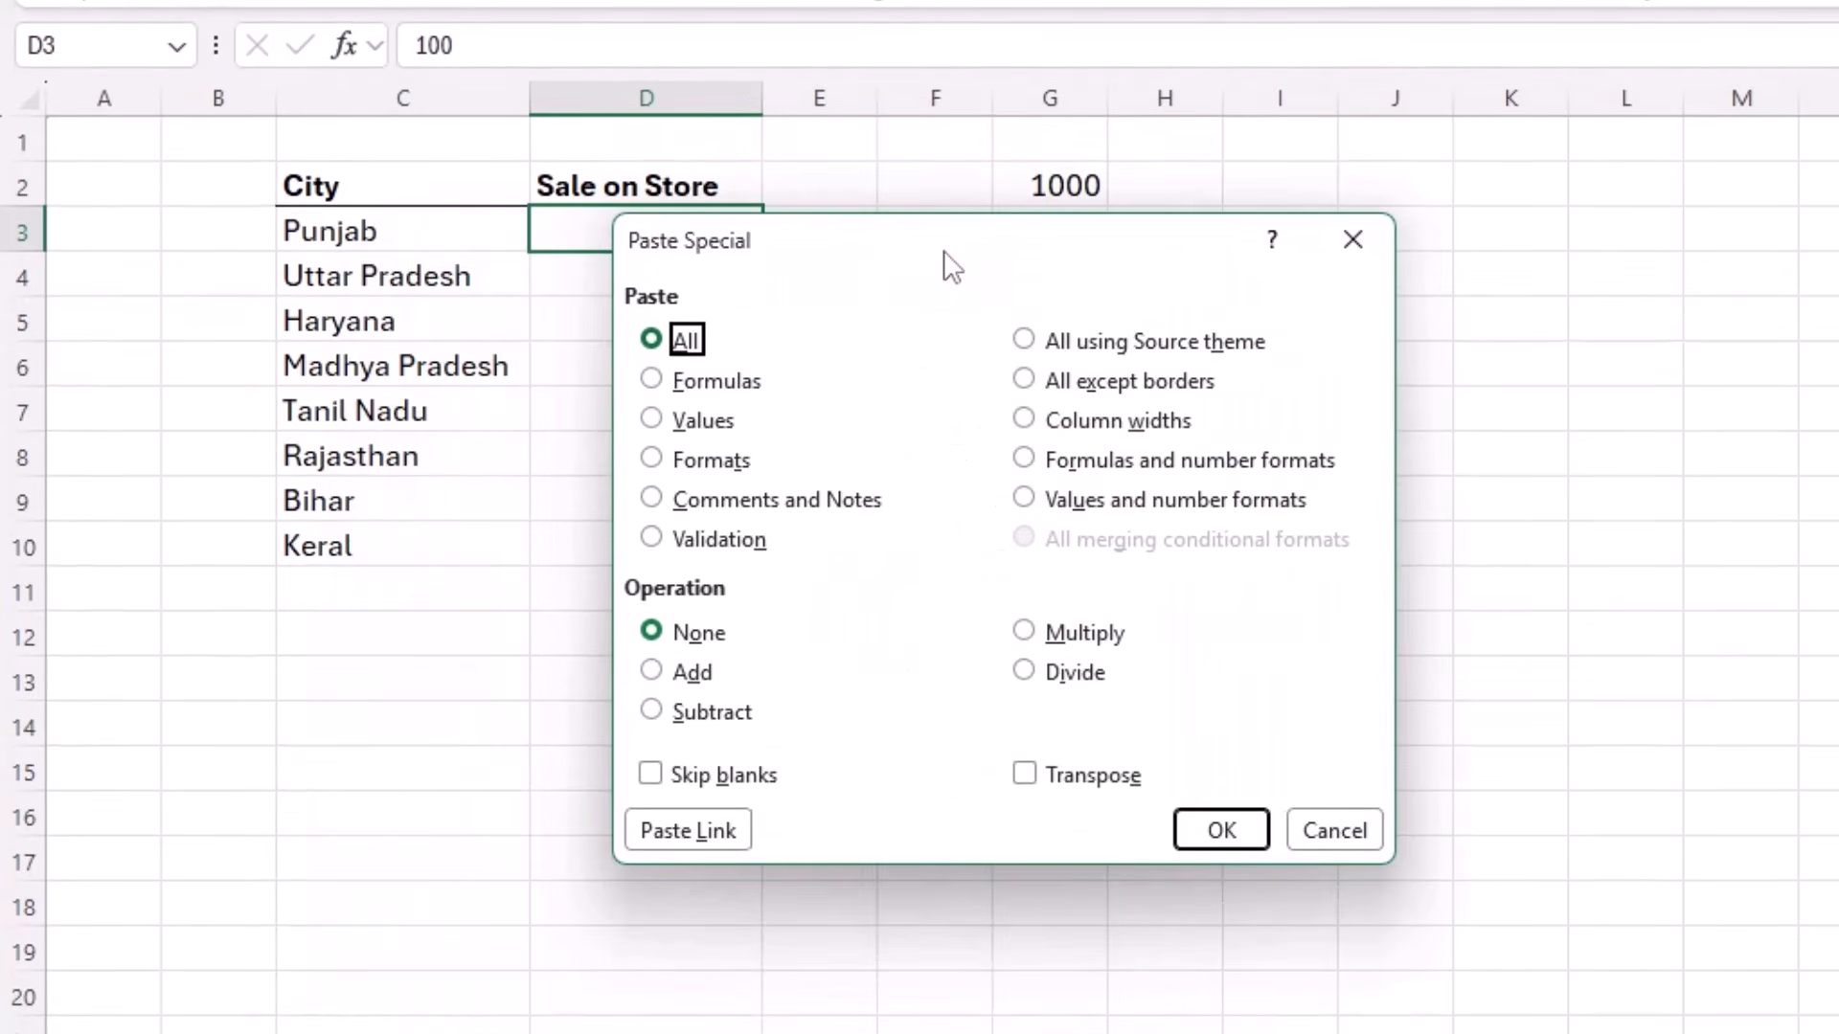
{"action": "left_click", "coordinate": [670, 673]}
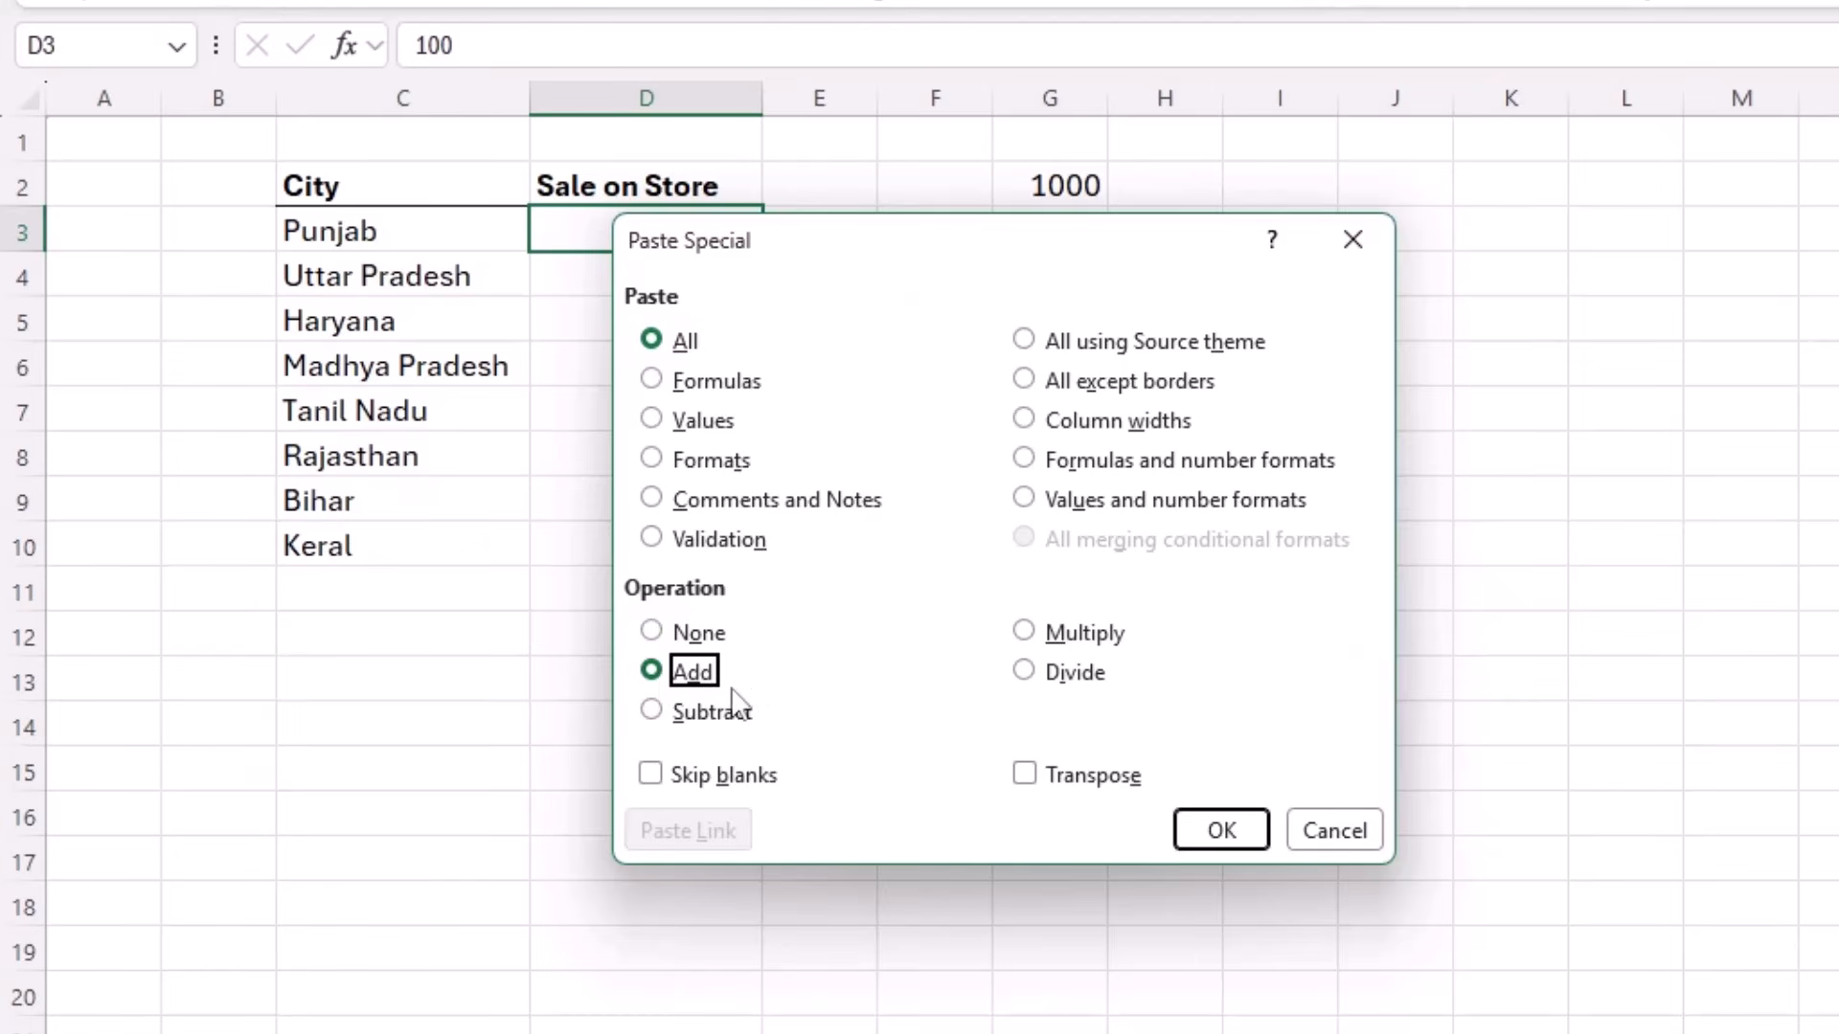
{"action": "left_click", "coordinate": [1222, 829]}
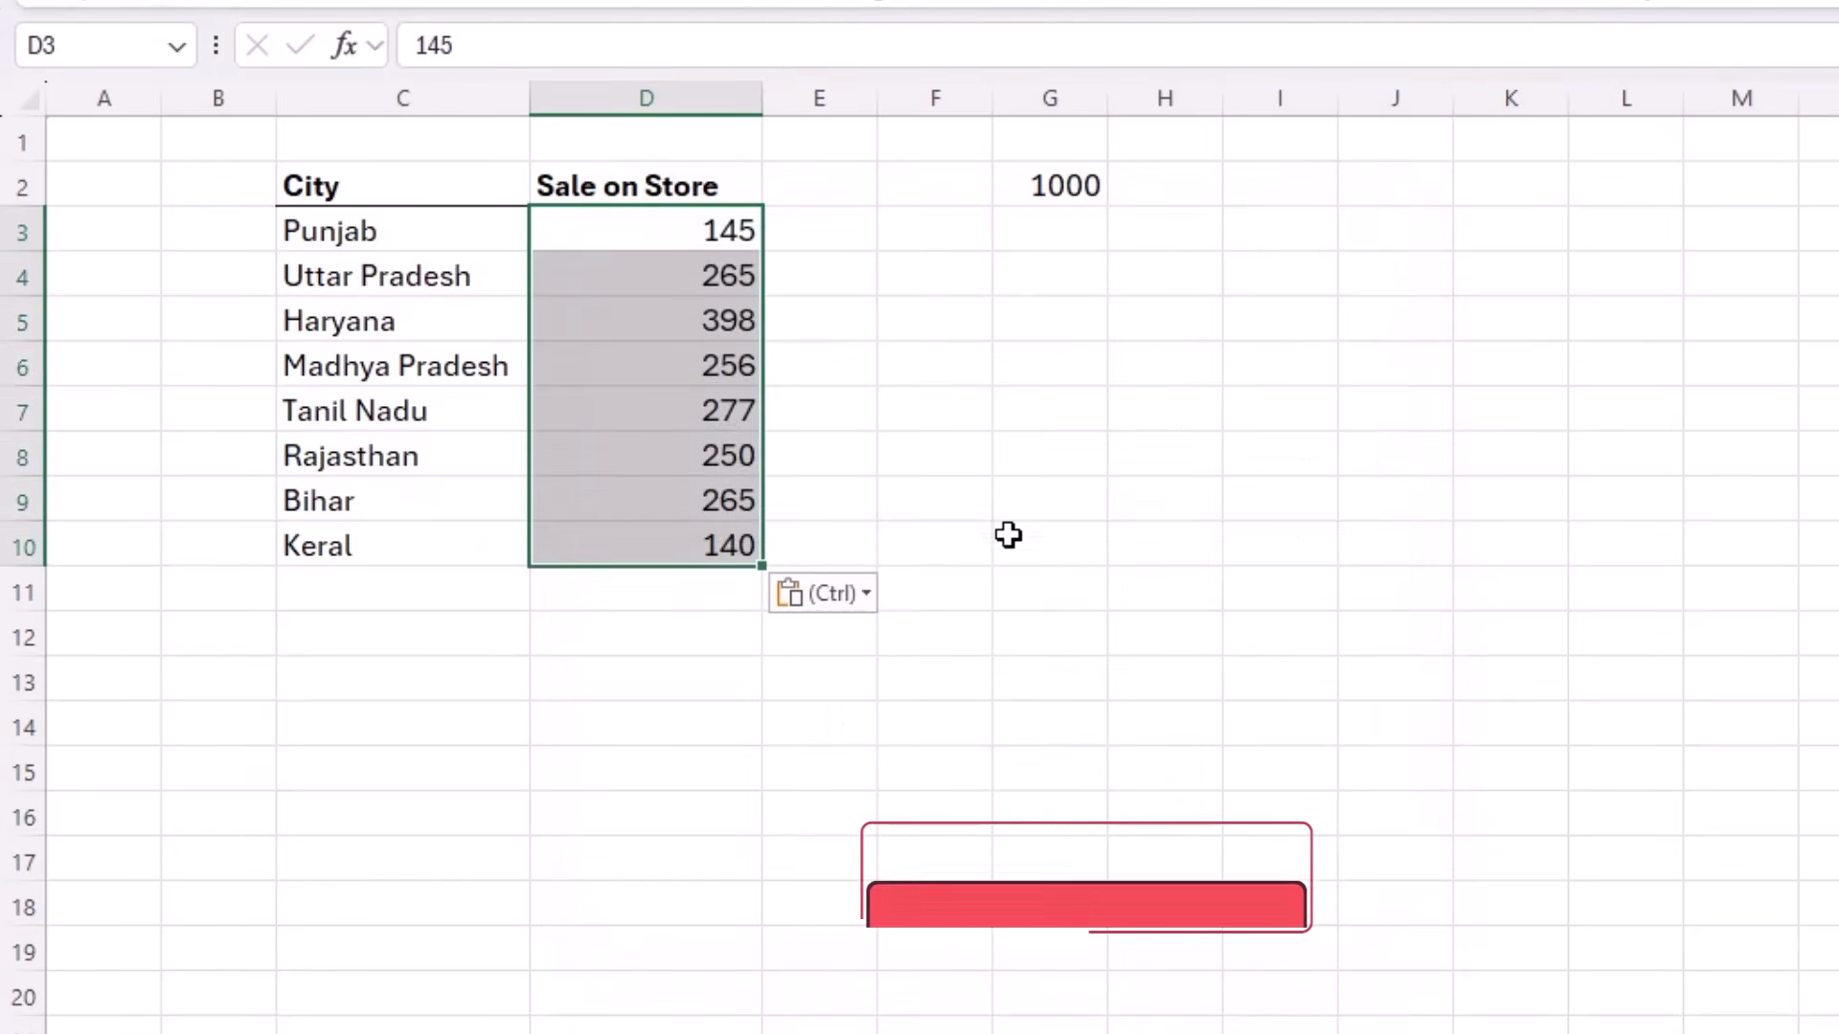
Step: Review the combined Sale on Store values for each city in D3:D10
{"action": "left_click", "coordinate": [932, 417]}
{"action": "left_click_drag", "start_coordinate": [682, 234], "coordinate": [691, 539]}
{"action": "left_click", "coordinate": [946, 434]}
{"action": "key", "text": "ctrl+Up"}
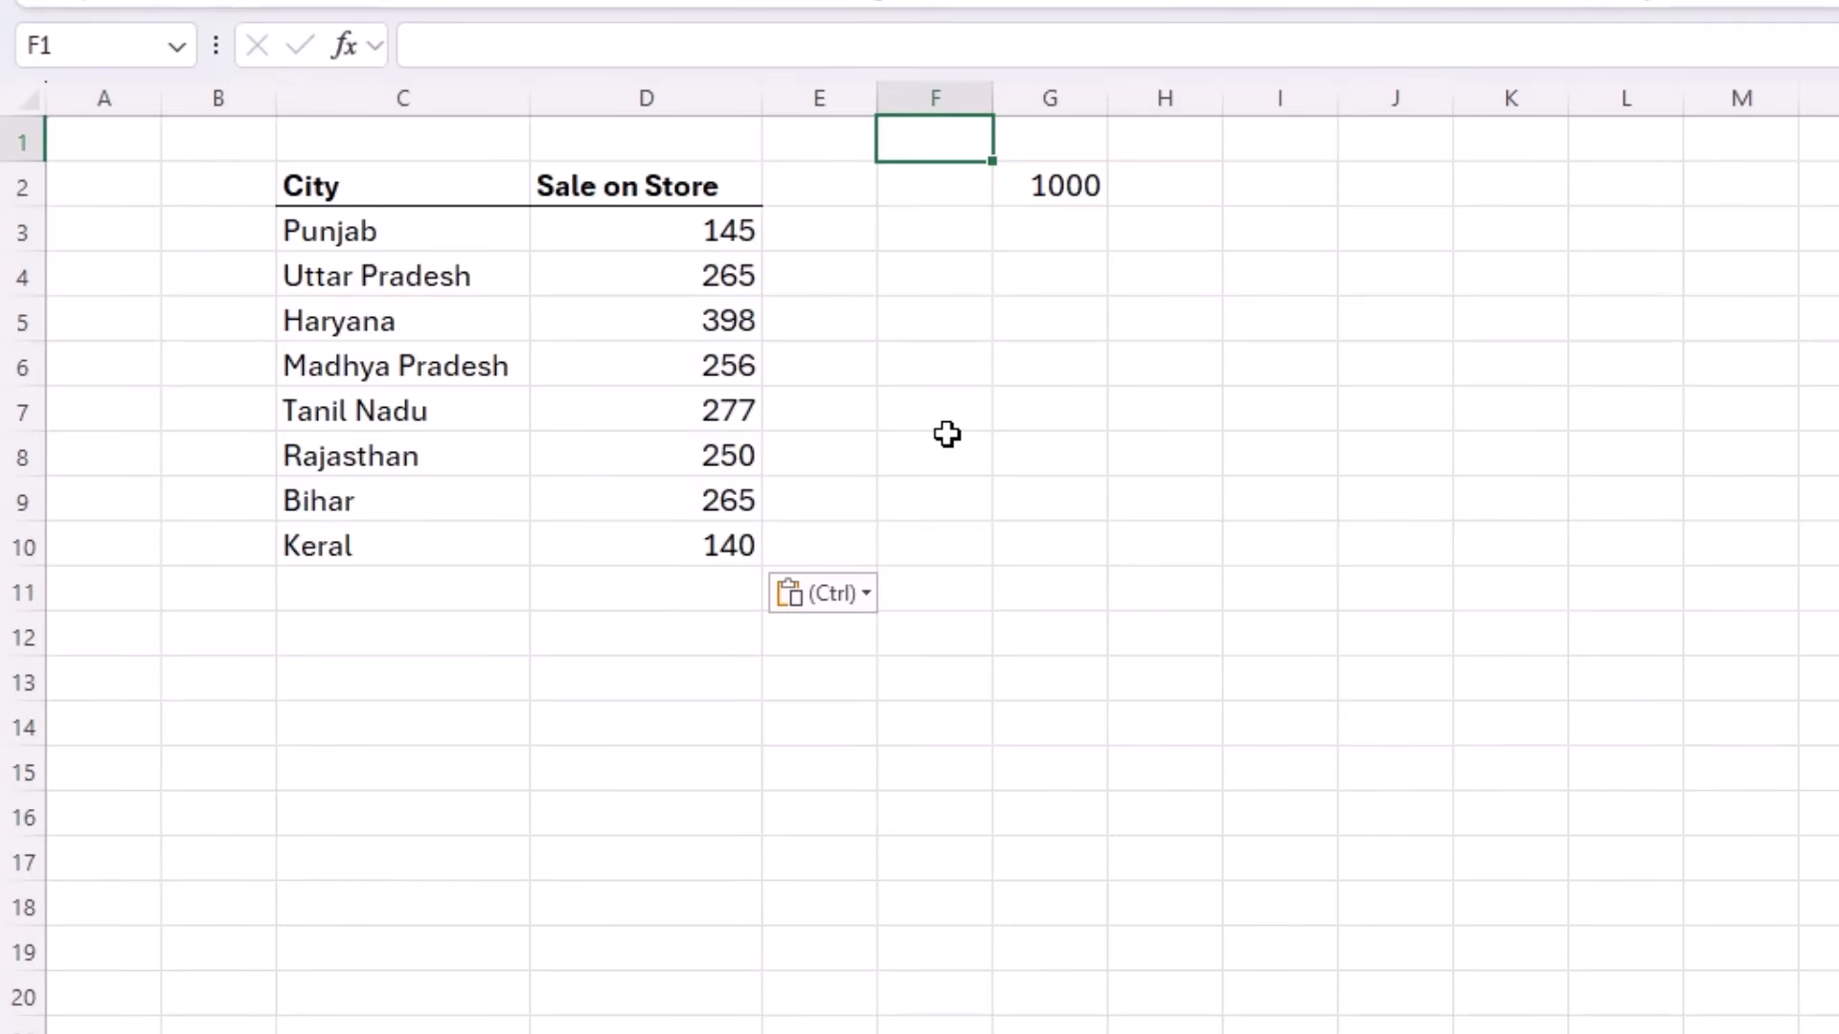
{"action": "left_click", "coordinate": [946, 435]}
{"action": "left_click_drag", "start_coordinate": [646, 240], "coordinate": [632, 530]}
{"action": "left_click", "coordinate": [855, 359]}
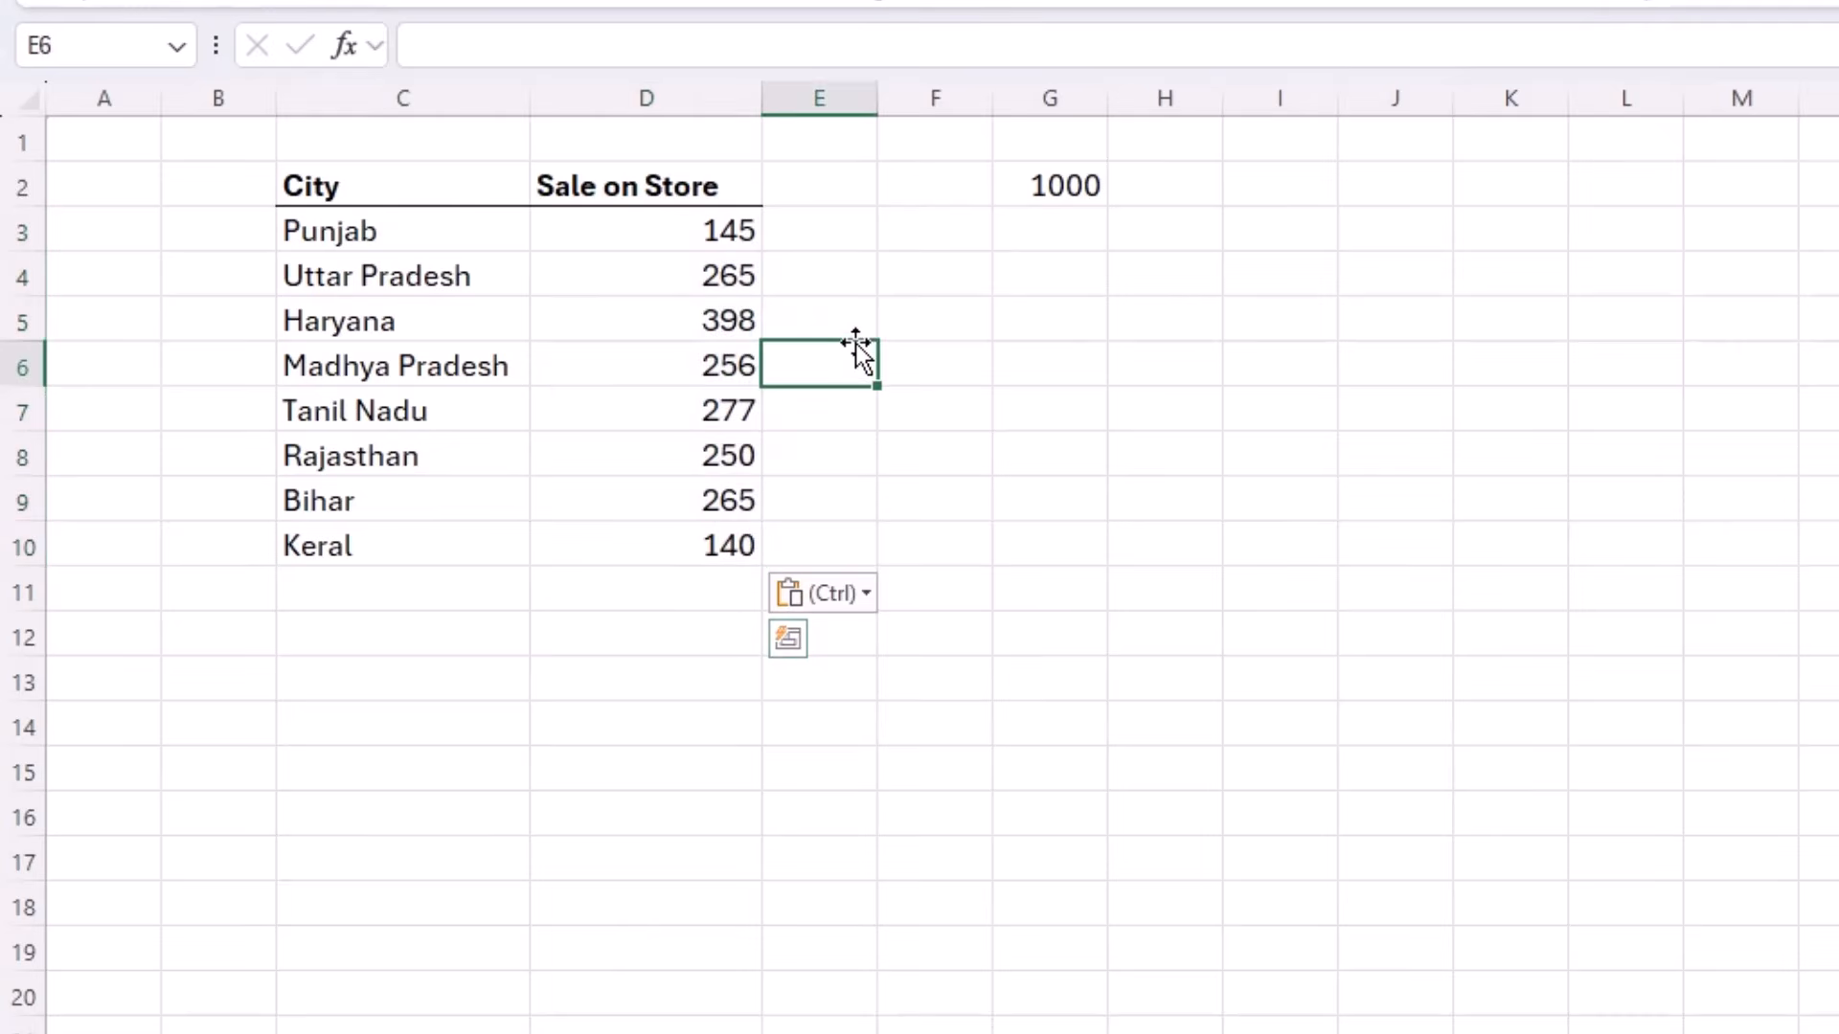
{"action": "left_click", "coordinate": [706, 246]}
{"action": "left_click", "coordinate": [706, 279]}
{"action": "left_click", "coordinate": [708, 319]}
{"action": "left_click", "coordinate": [709, 364]}
{"action": "left_click", "coordinate": [713, 496]}
{"action": "left_click", "coordinate": [651, 231]}
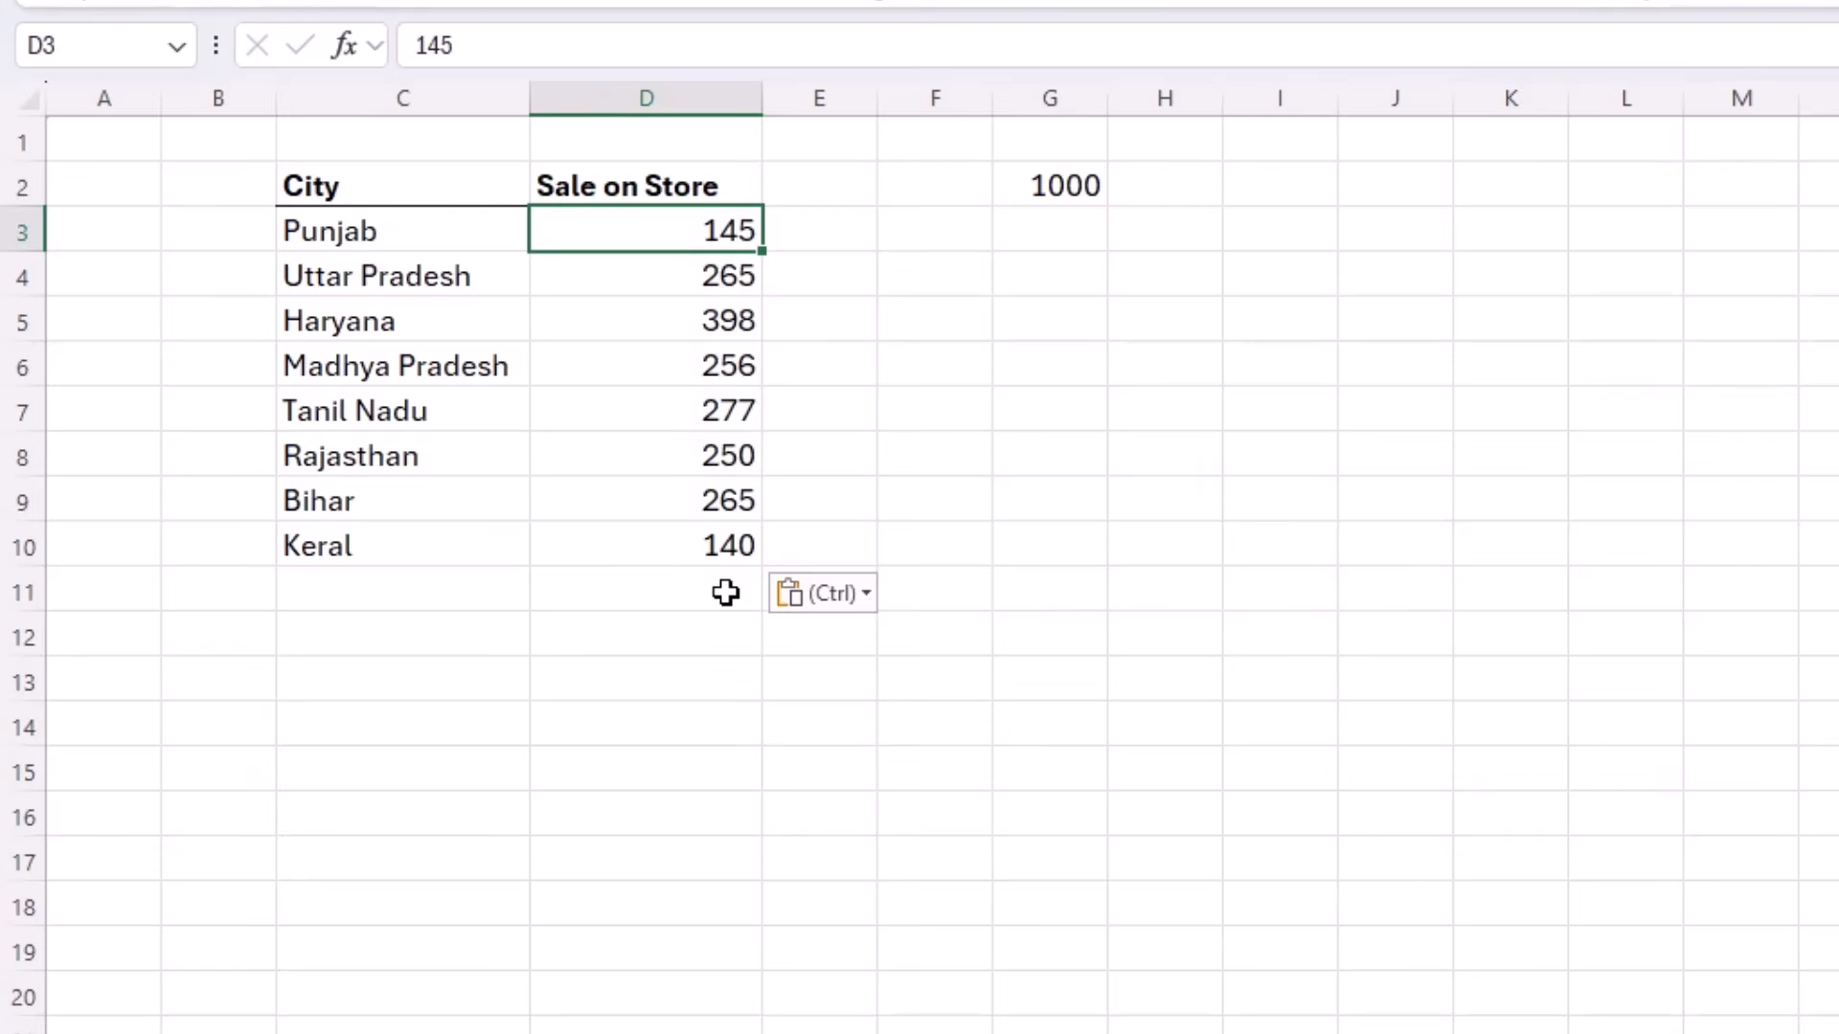
Step: Multiply the Sale on Store values in D3:D10 by the 1000 in G2 using Paste Special, and clear G2
{"action": "left_click", "coordinate": [1044, 185]}
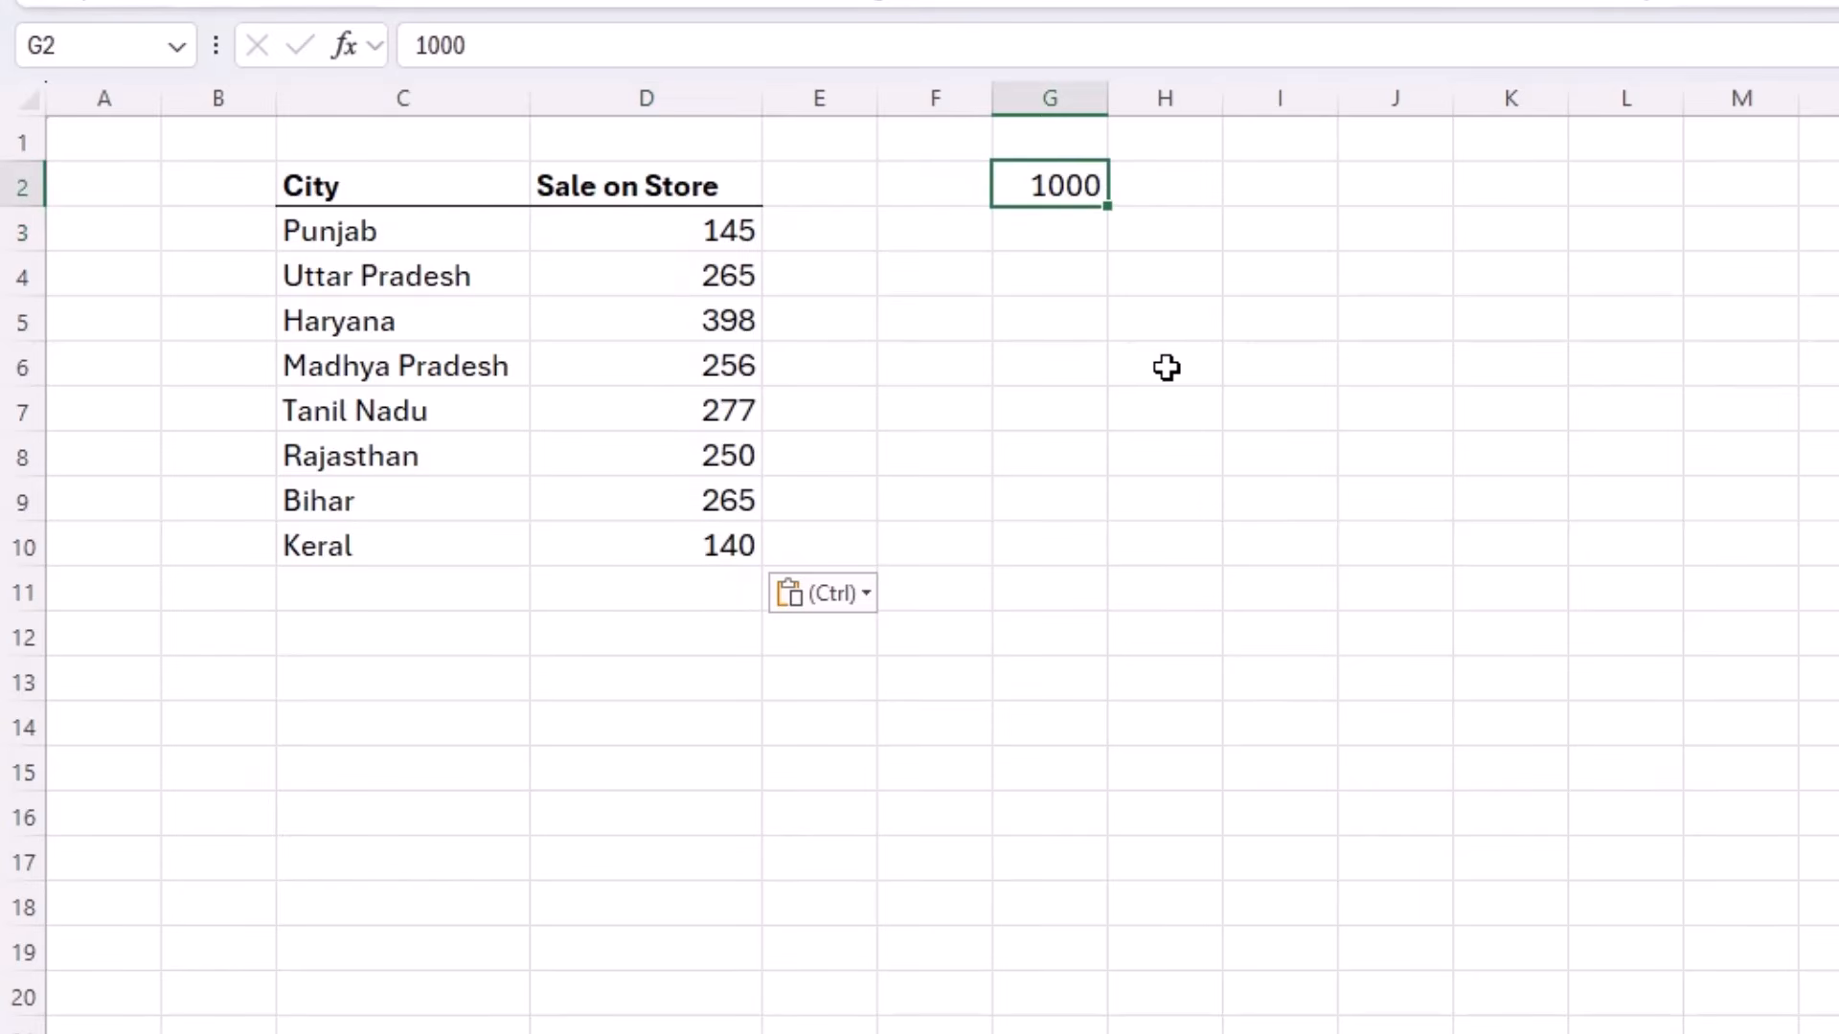
{"action": "key", "text": "ctrl+c"}
{"action": "left_click_drag", "start_coordinate": [648, 232], "coordinate": [659, 538]}
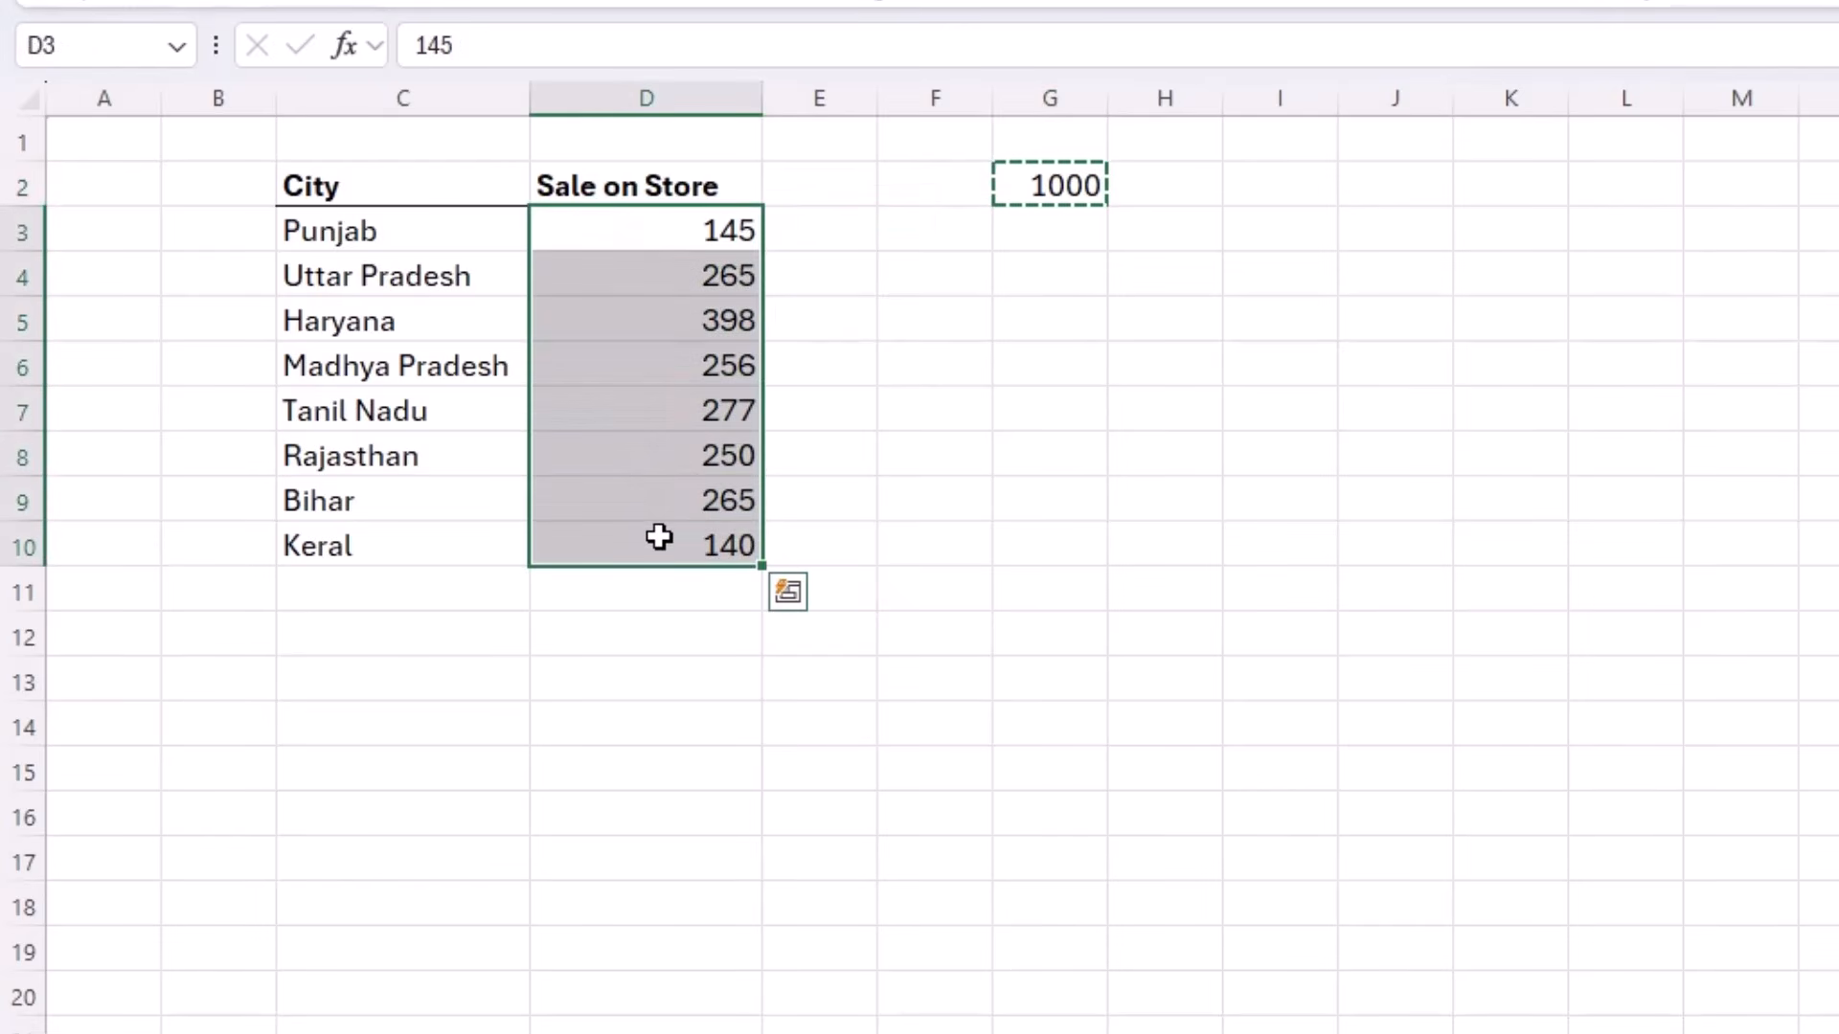
{"action": "key", "text": "ctrl+alt+v"}
{"action": "left_click_drag", "start_coordinate": [1676, 182], "coordinate": [1111, 287]}
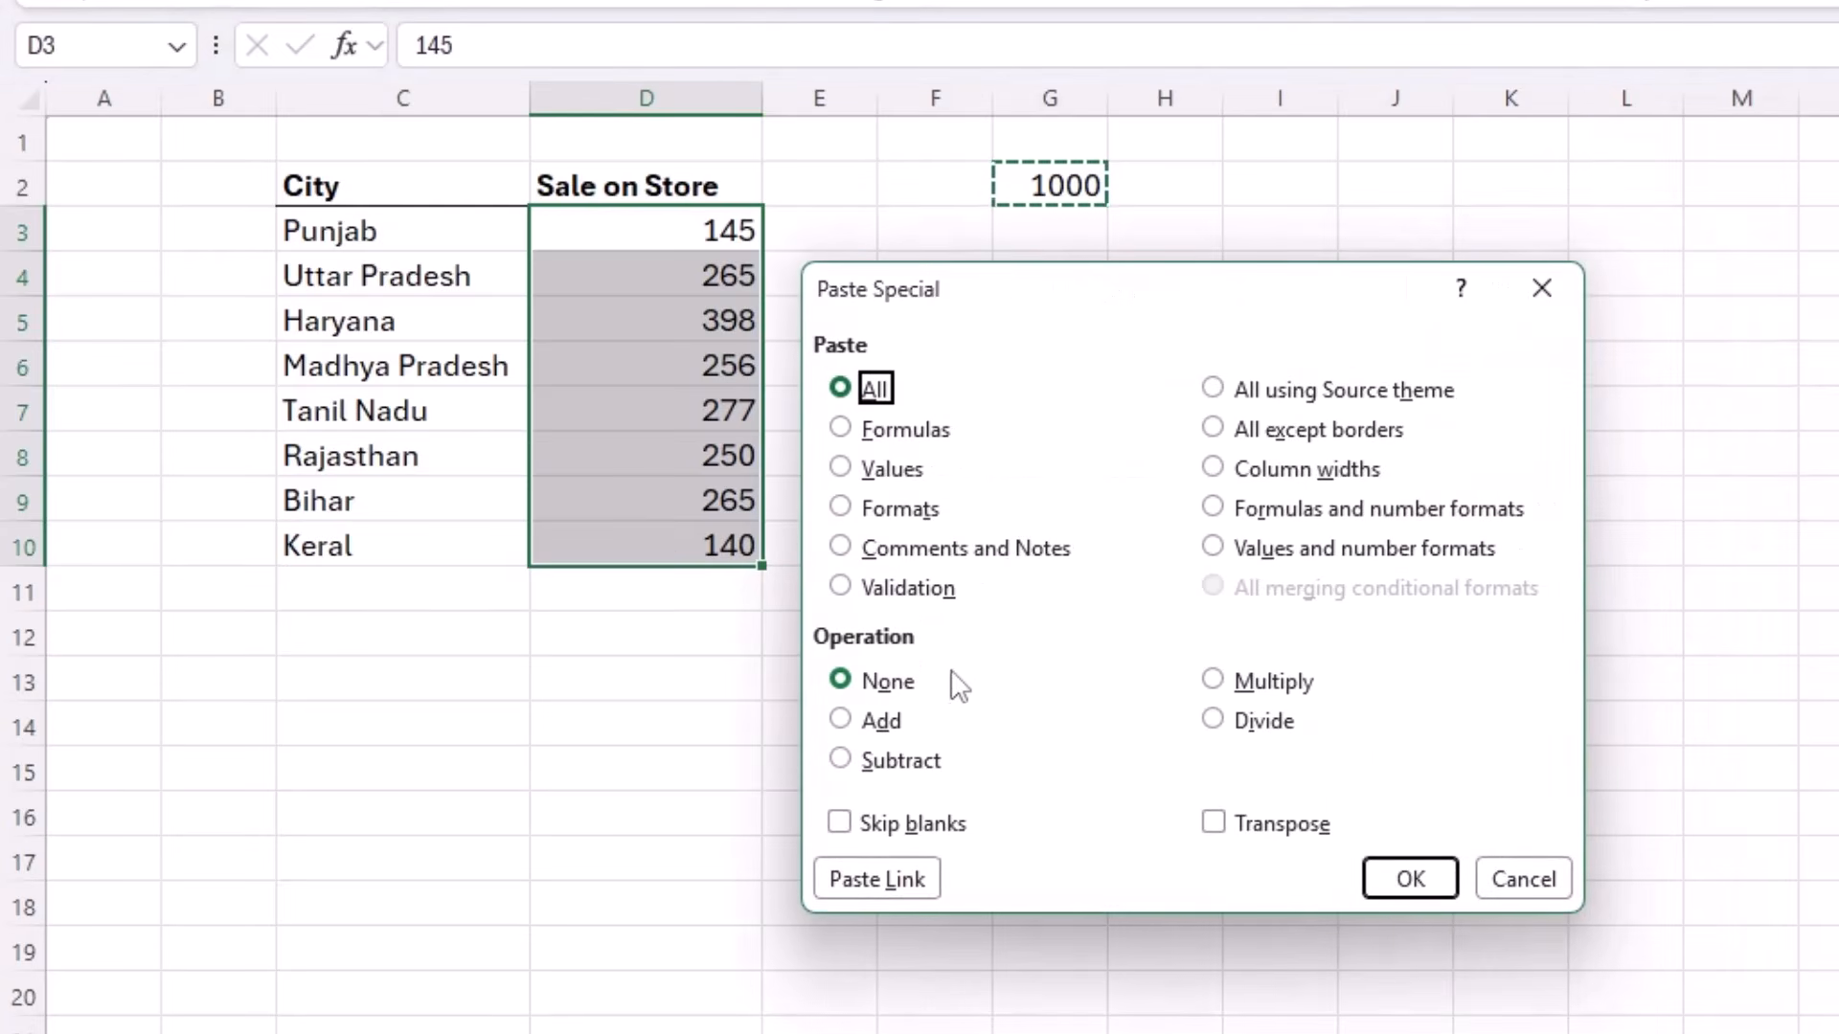
{"action": "left_click", "coordinate": [1215, 681]}
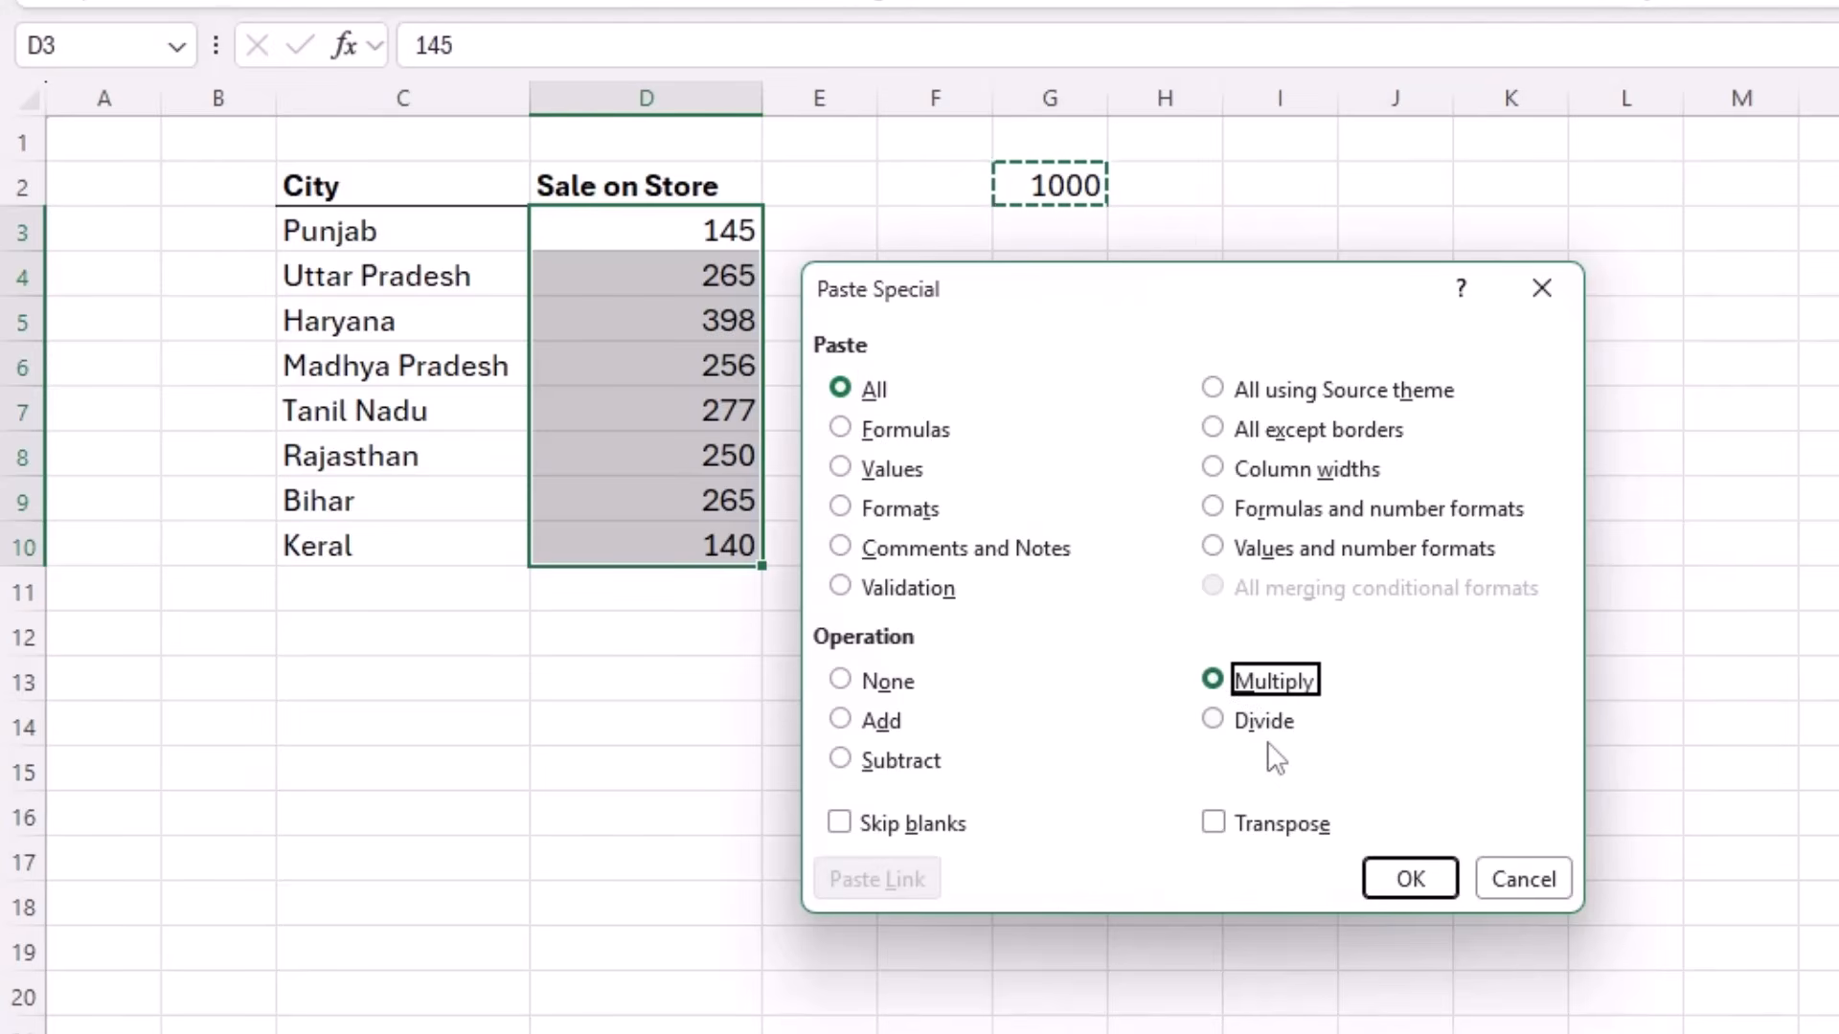
{"action": "left_click", "coordinate": [1411, 876]}
{"action": "left_click", "coordinate": [1066, 399]}
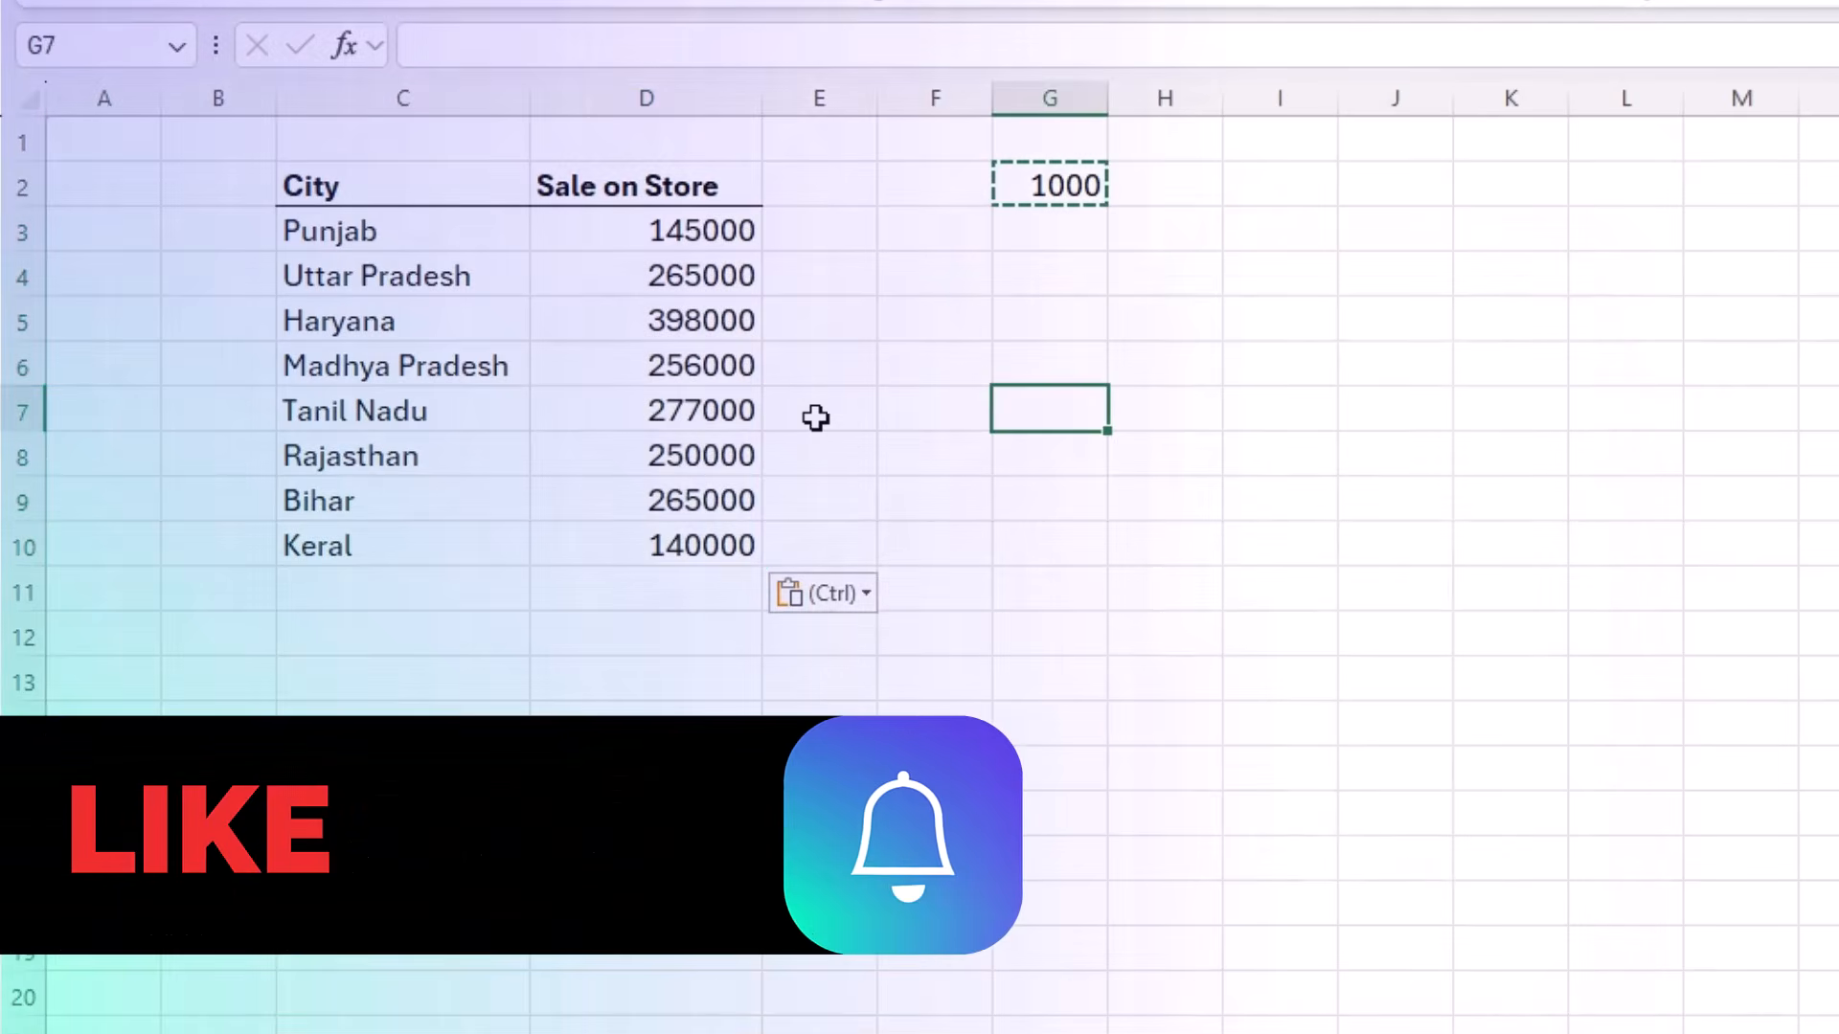
{"action": "left_click", "coordinate": [1041, 195]}
{"action": "key", "text": "Delete"}
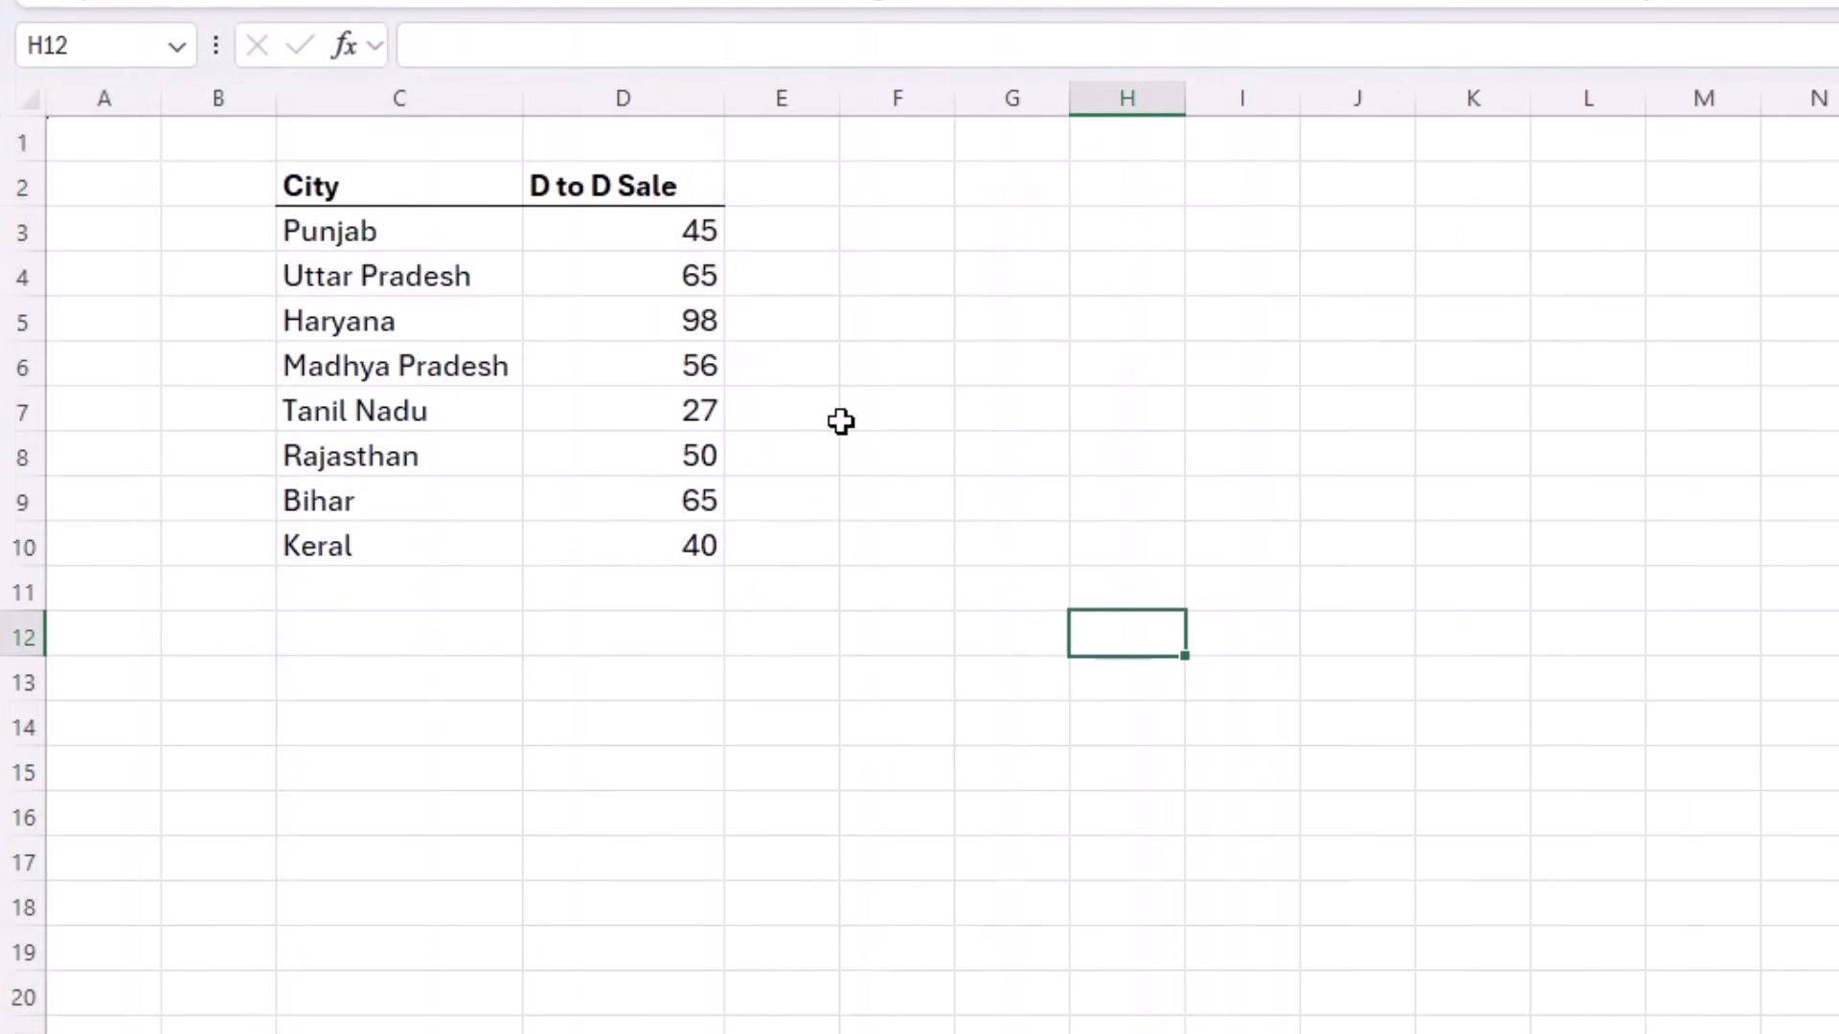
Step: Try the percentage format on the D to D Sale values in D3:D10, and undo it
{"action": "left_click", "coordinate": [842, 422]}
{"action": "left_click_drag", "start_coordinate": [623, 229], "coordinate": [621, 530]}
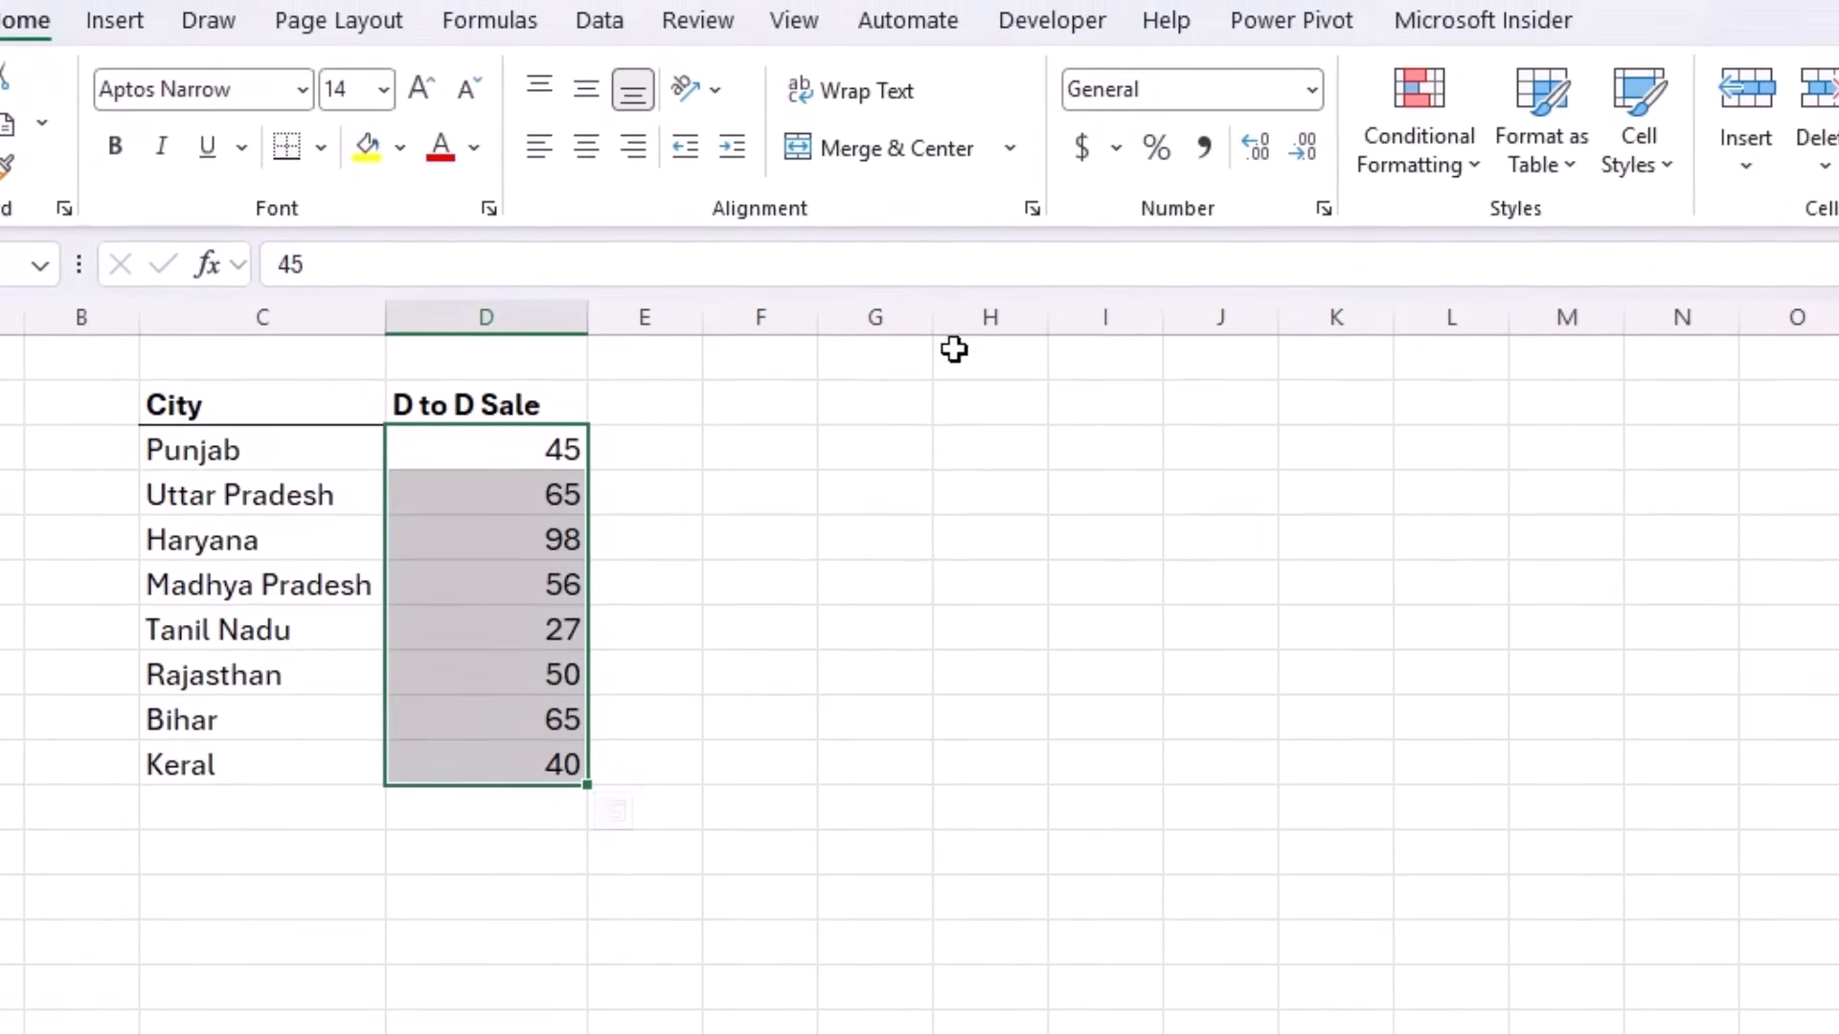
{"action": "left_click", "coordinate": [1157, 151]}
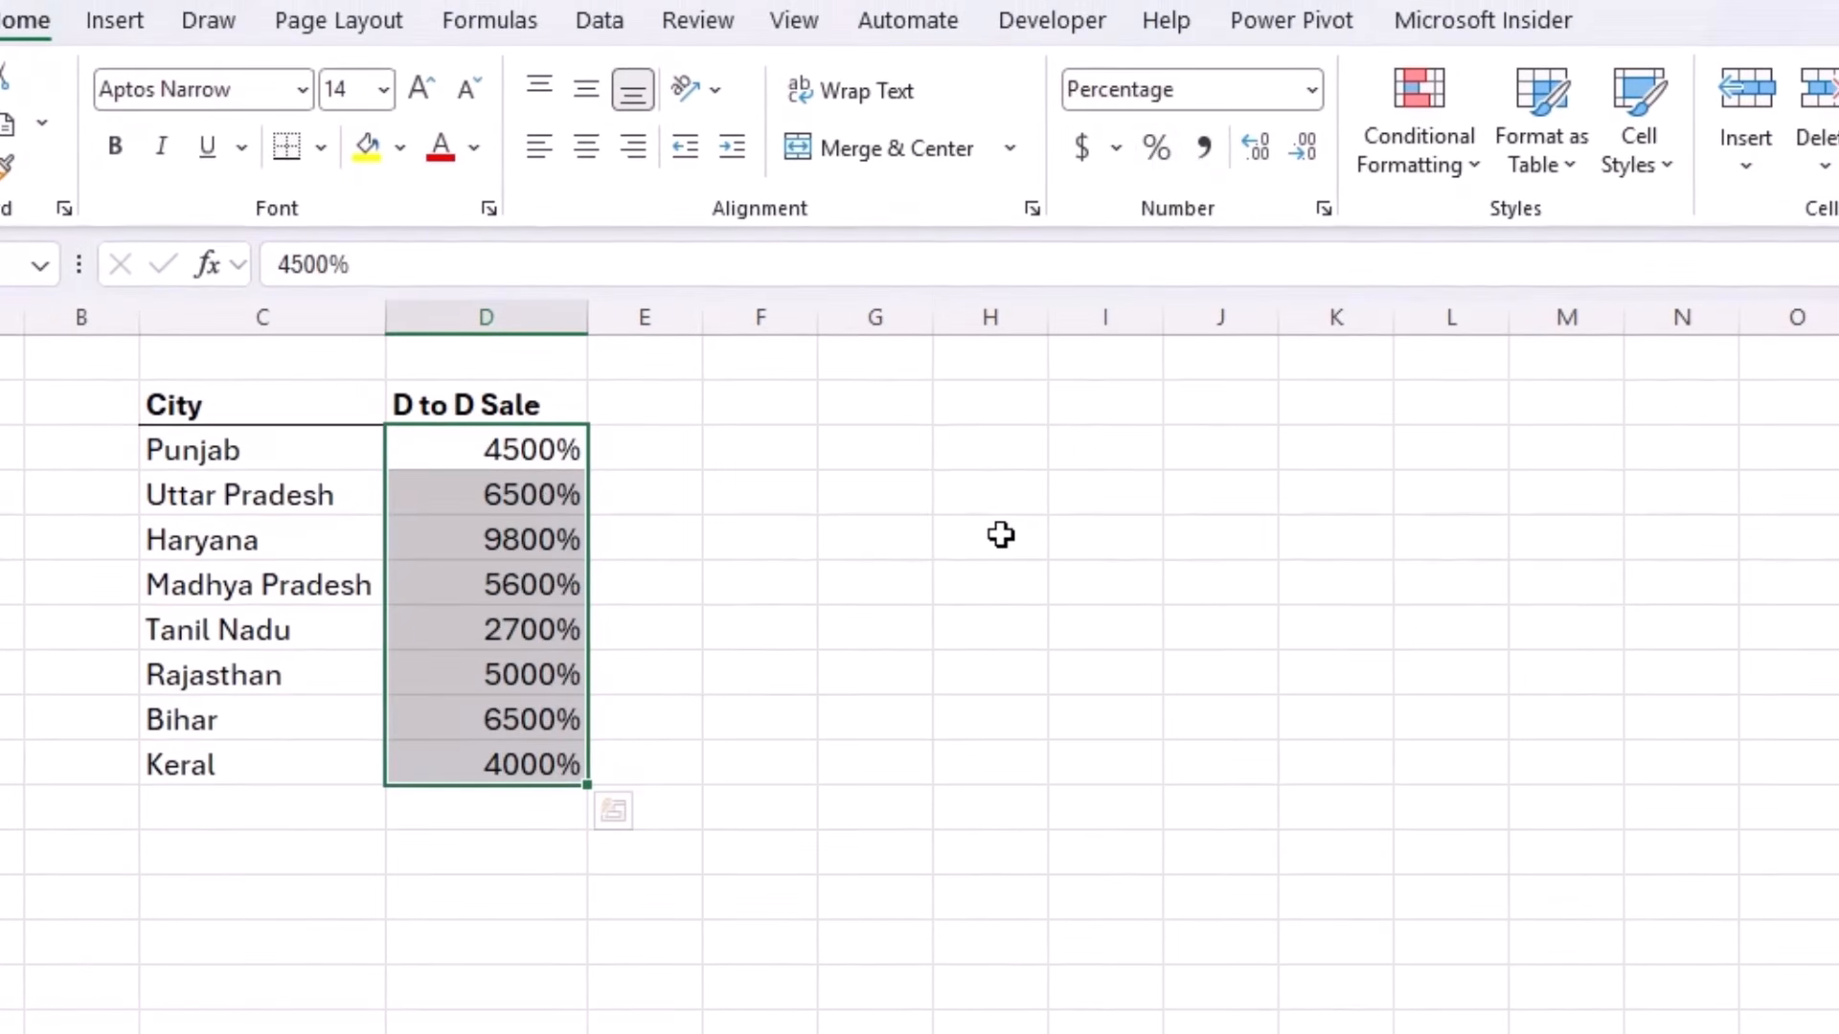
{"action": "key", "text": "ctrl+z"}
{"action": "left_click", "coordinate": [519, 462]}
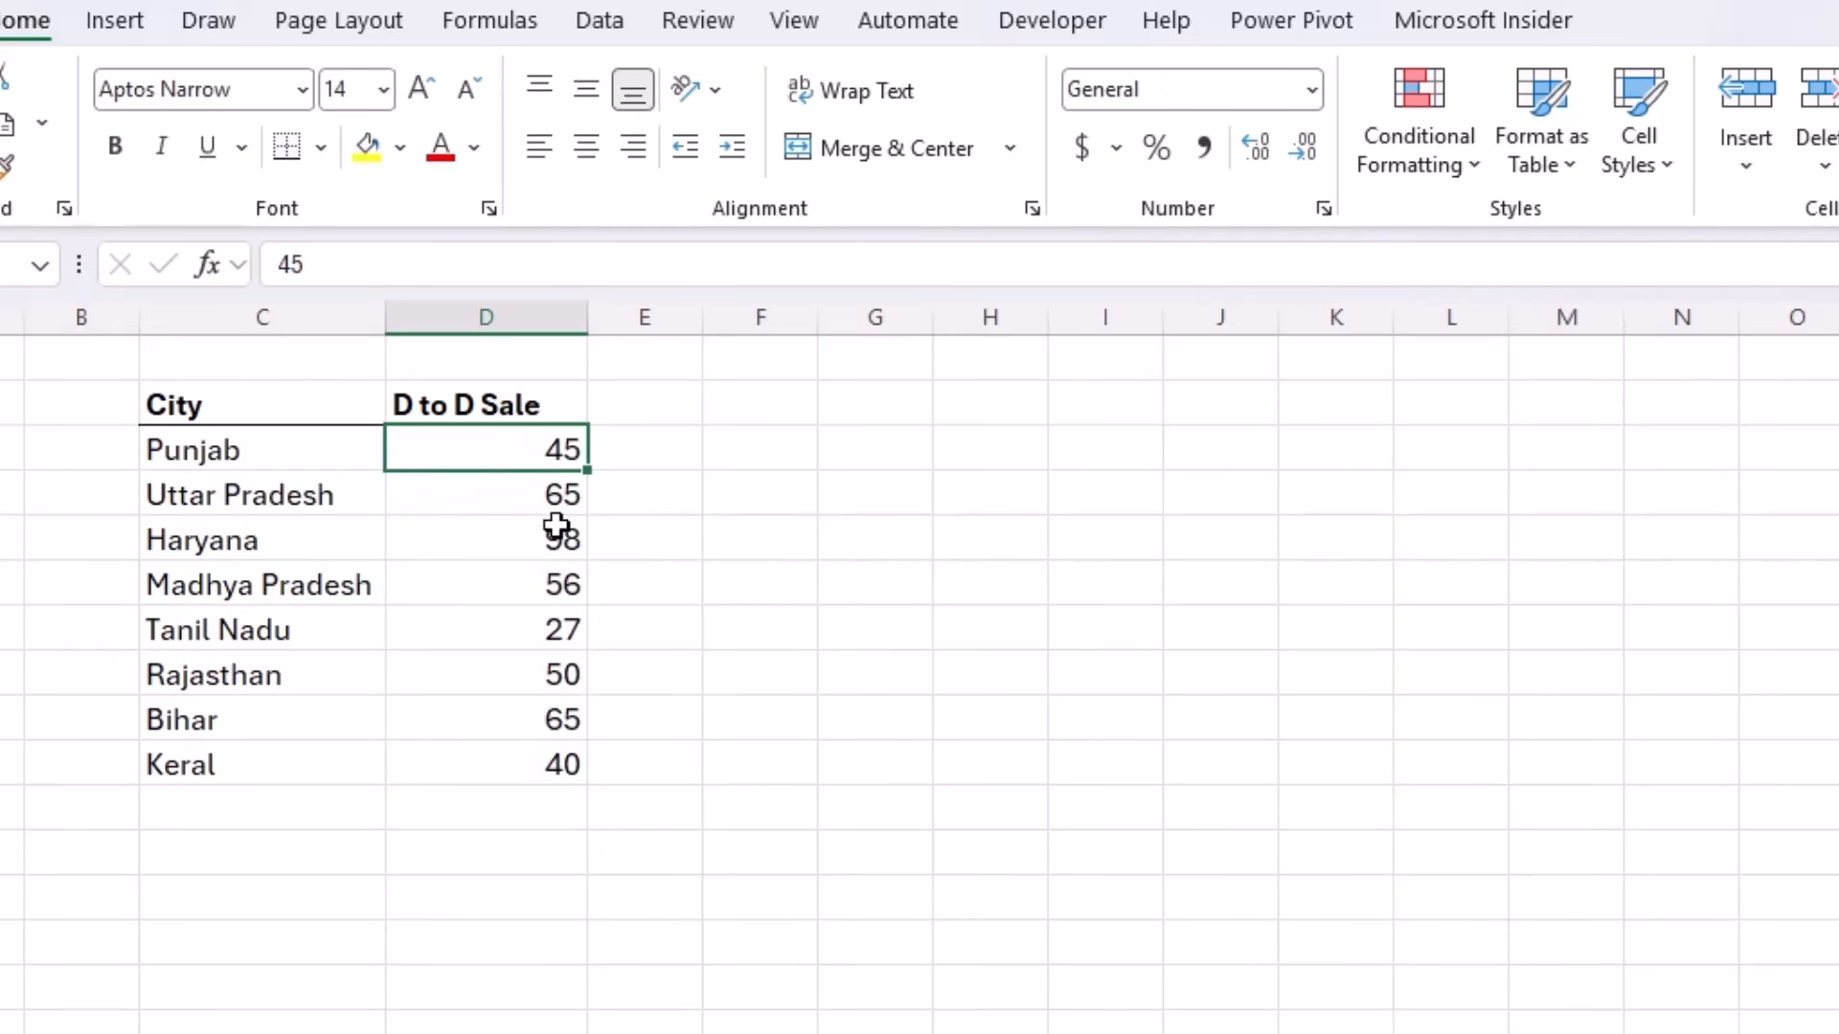
Step: Enter 100 as a helper value in cell F3 beside the D to D Sale table
{"action": "left_click", "coordinate": [766, 449]}
{"action": "type", "text": "100"}
{"action": "key", "text": "Return"}
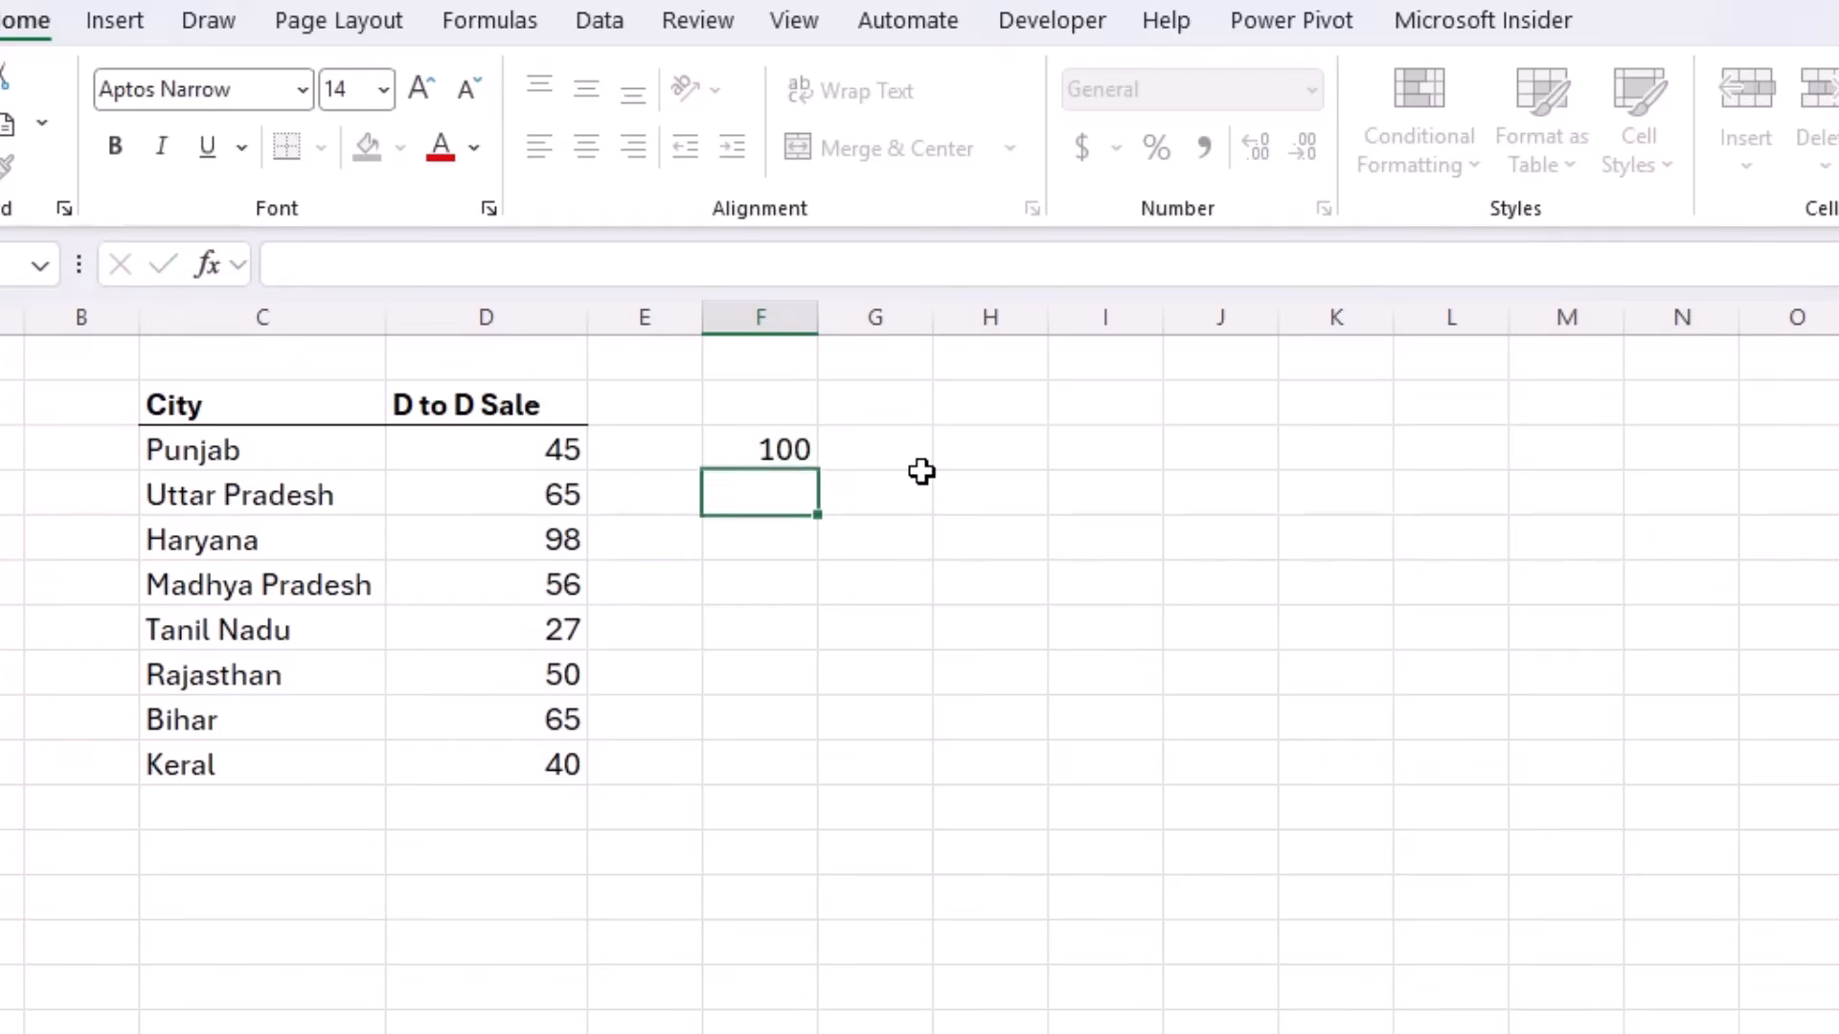
Step: Copy the 100 in F3 and divide the D to D Sale values in D3:D10 by it using Paste Special
{"action": "left_click", "coordinate": [780, 450]}
{"action": "key", "text": "ctrl+c"}
{"action": "left_click_drag", "start_coordinate": [489, 448], "coordinate": [489, 751]}
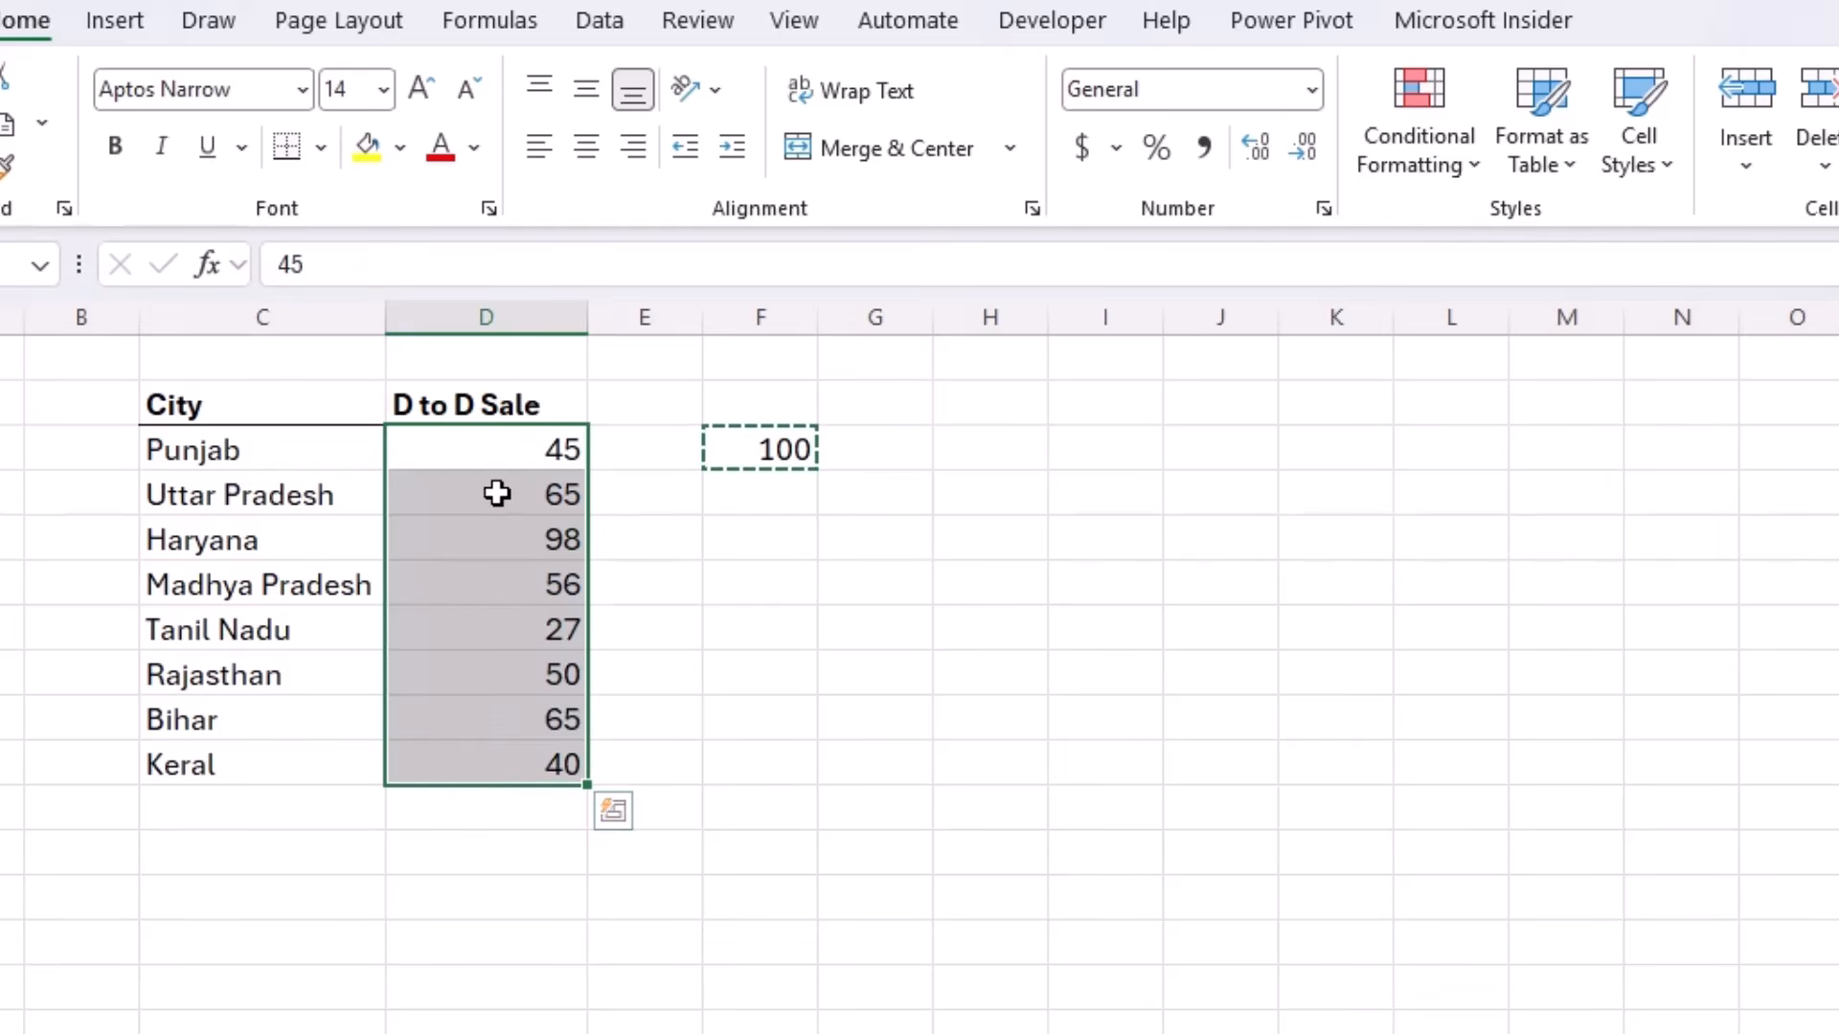
{"action": "key", "text": "ctrl+alt+v"}
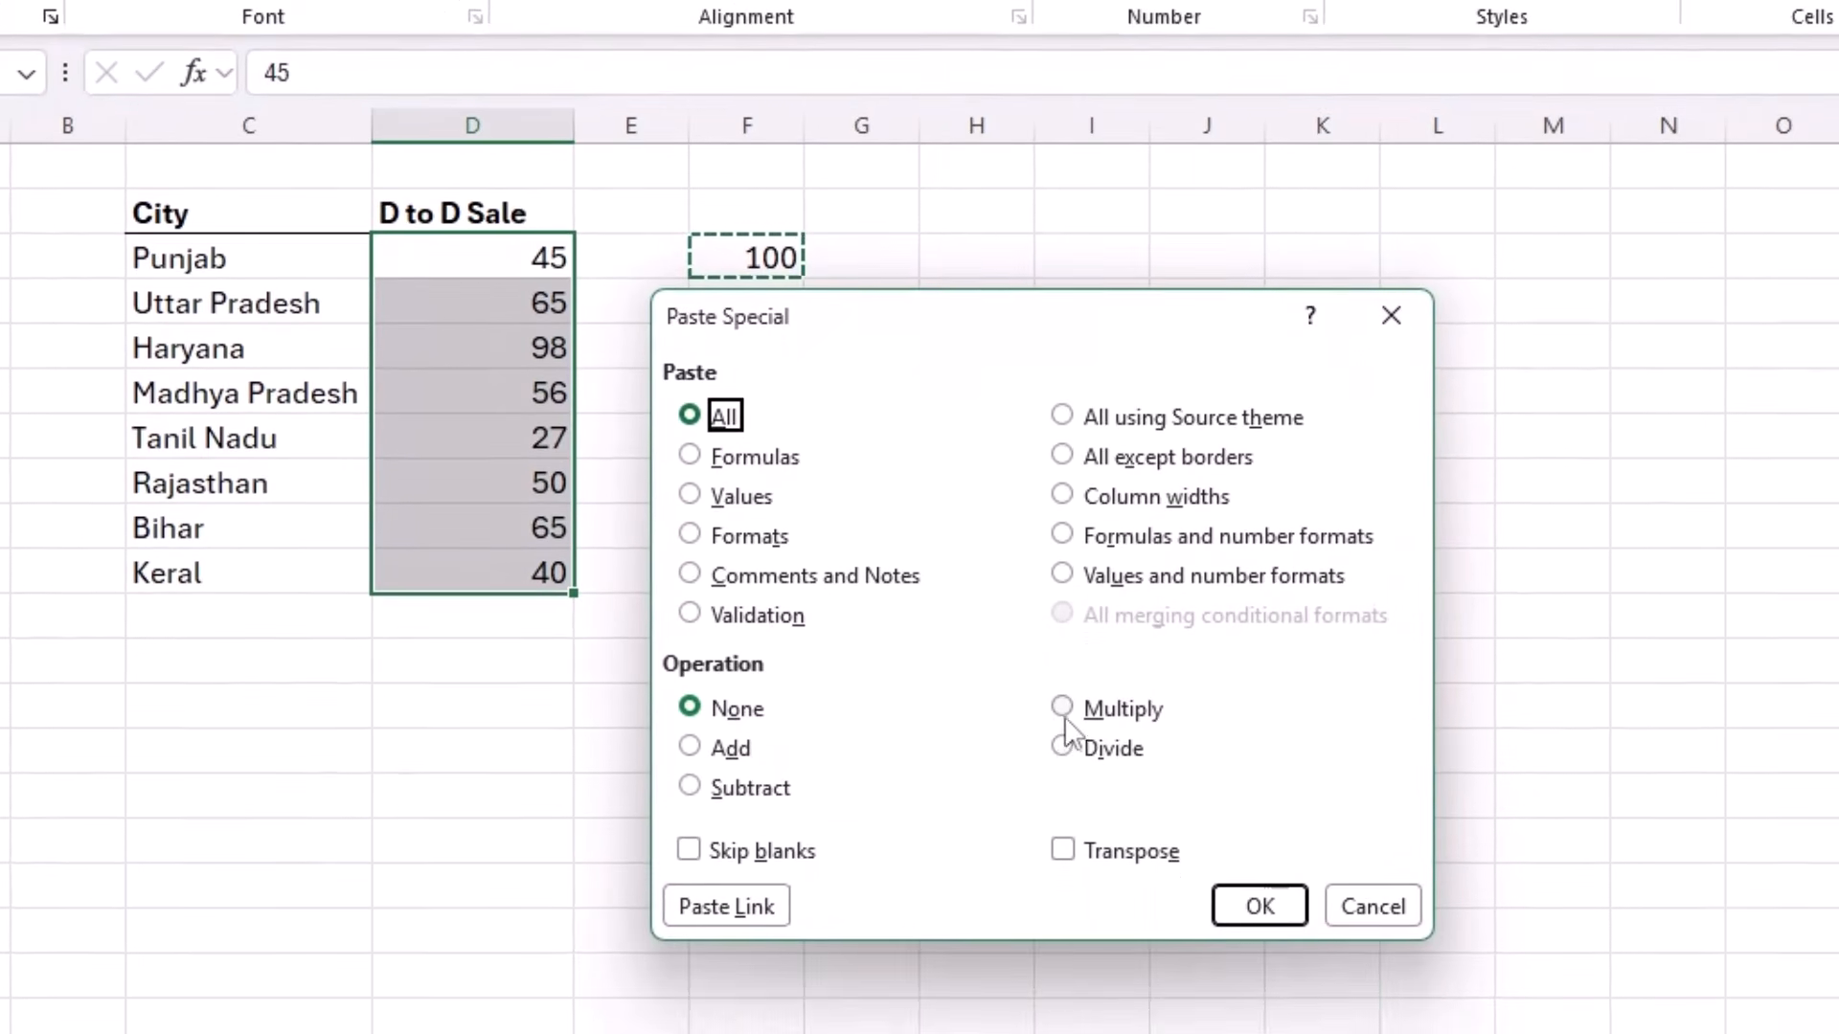
{"action": "left_click", "coordinate": [1061, 748]}
{"action": "left_click", "coordinate": [1259, 906]}
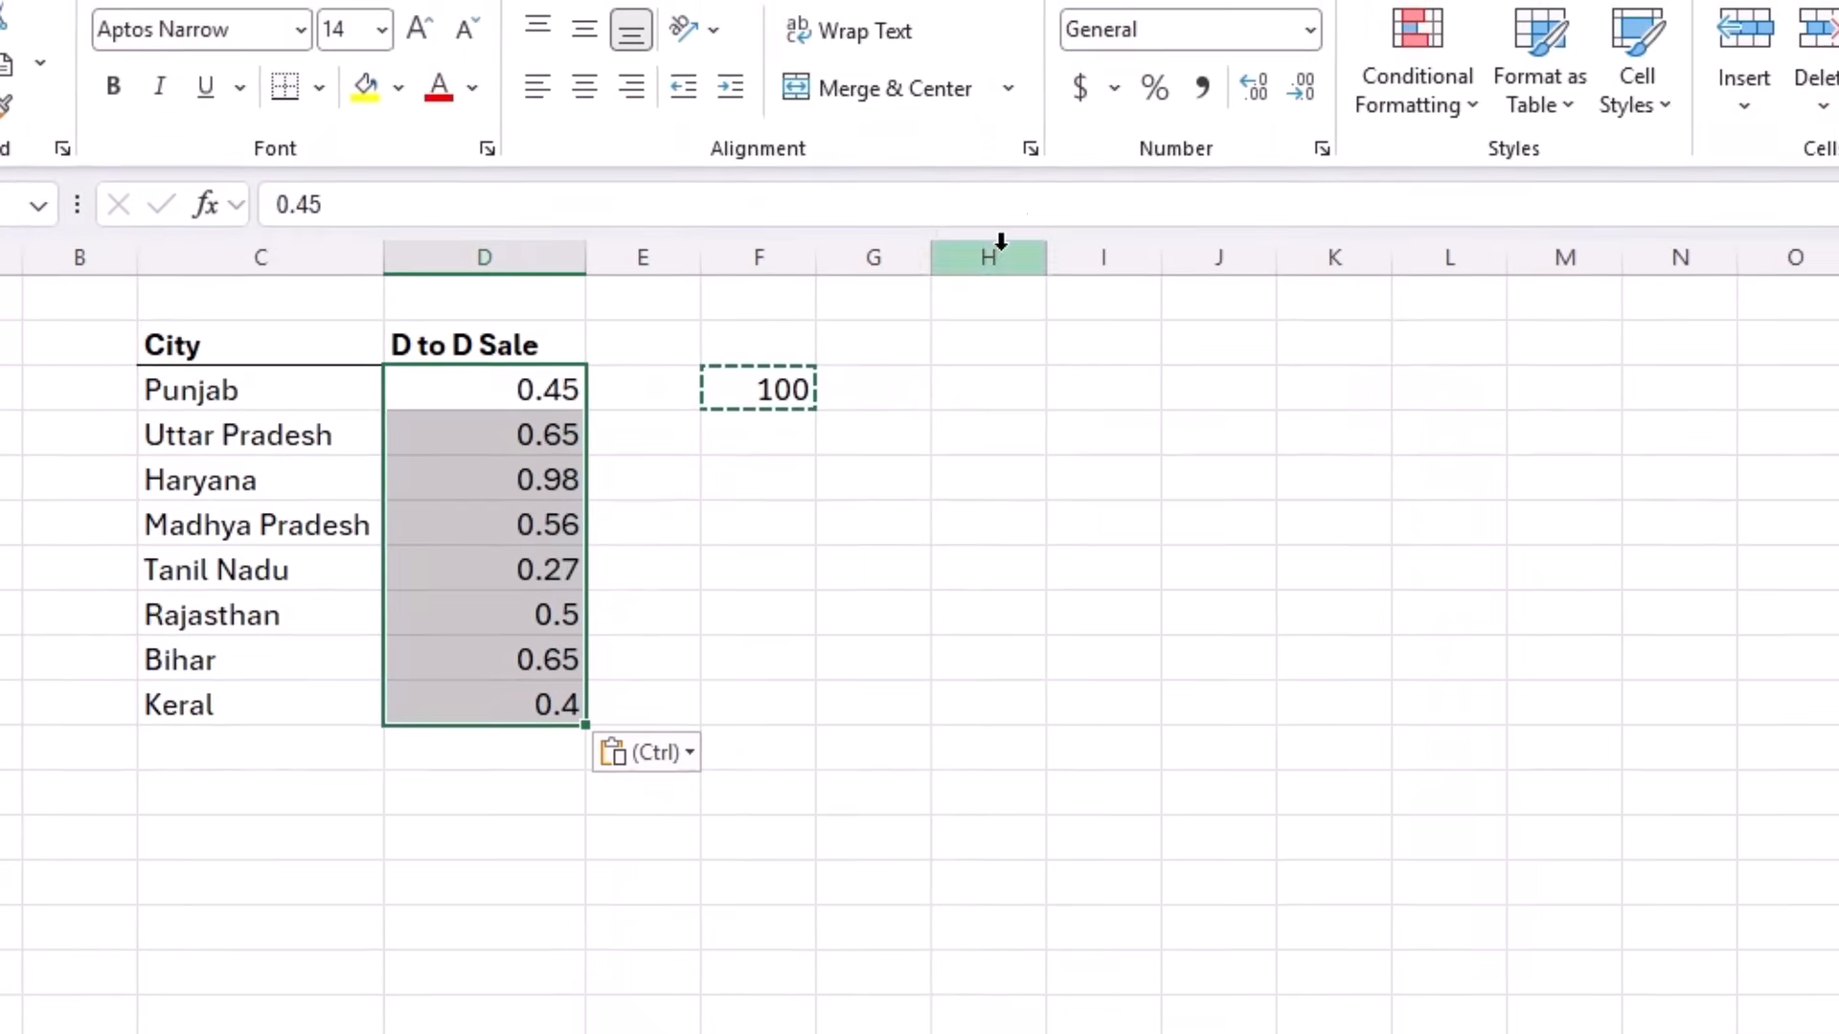
Step: Format the divided D to D Sale values in D3:D10 as percentages and check individual cells
{"action": "left_click", "coordinate": [1156, 107]}
{"action": "left_click", "coordinate": [738, 581]}
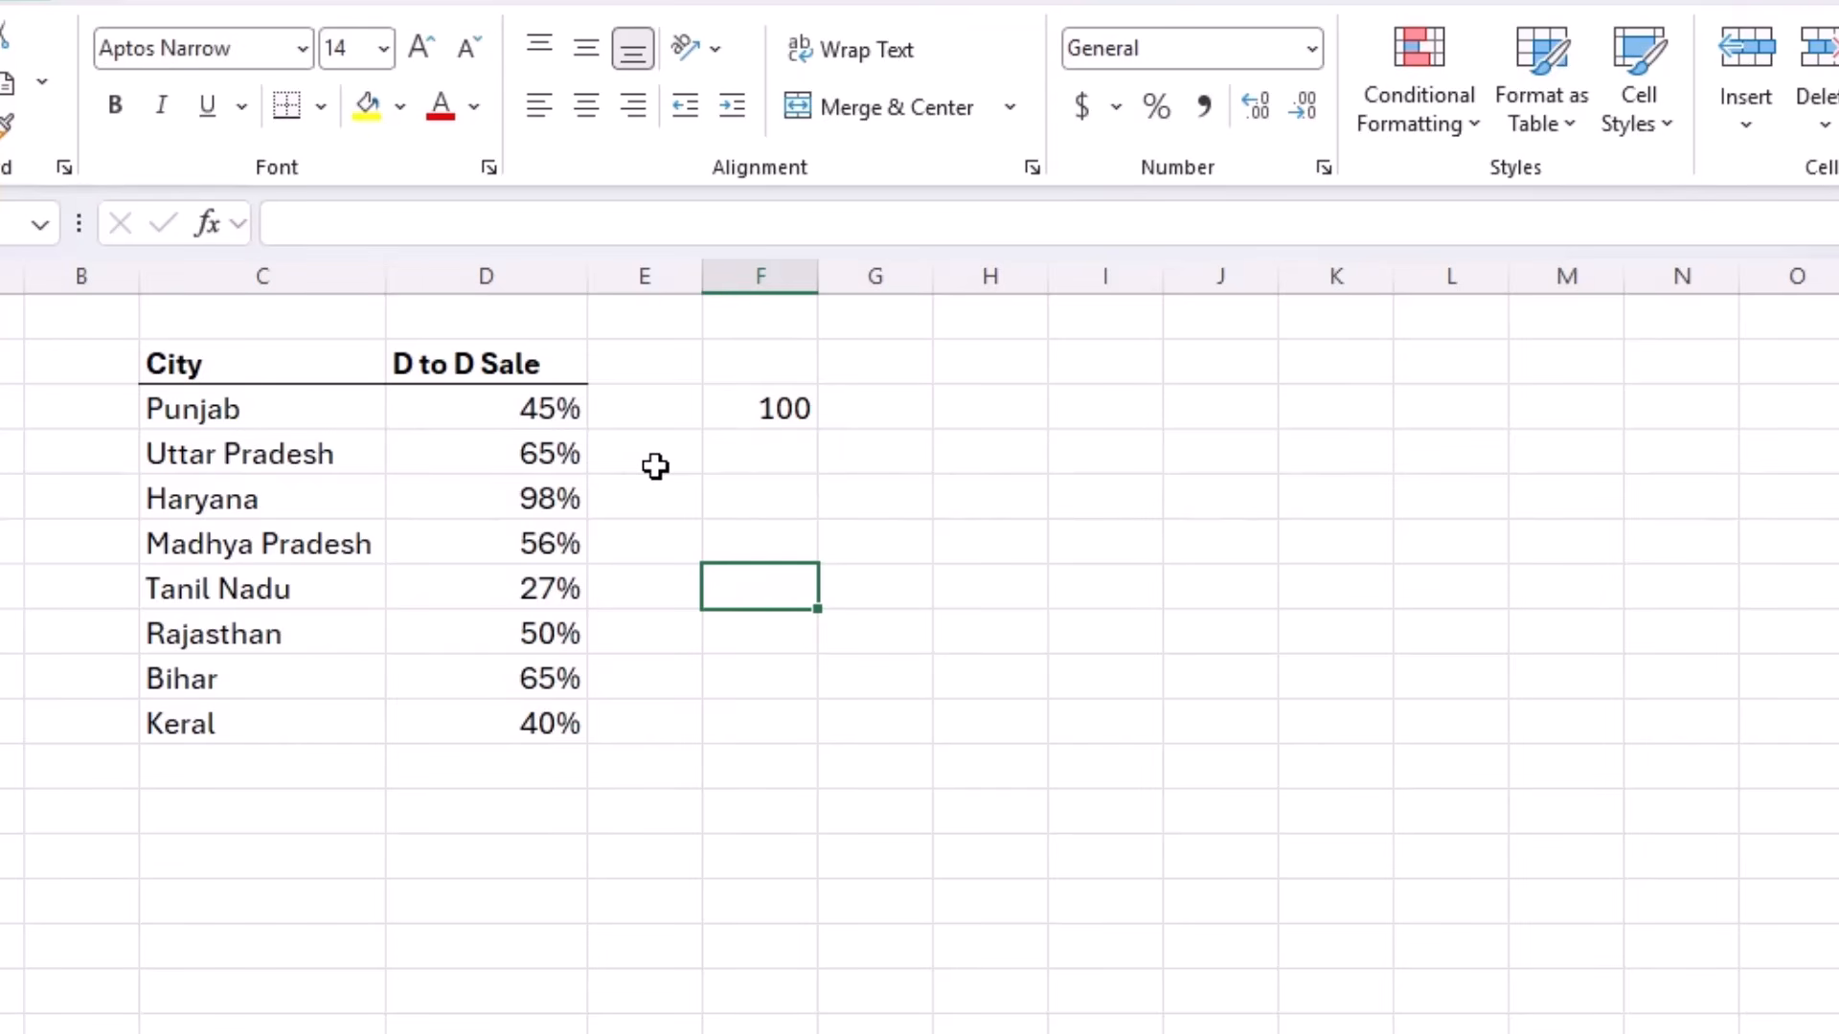
{"action": "left_click", "coordinate": [546, 414]}
{"action": "left_click", "coordinate": [526, 555]}
{"action": "left_click", "coordinate": [551, 588]}
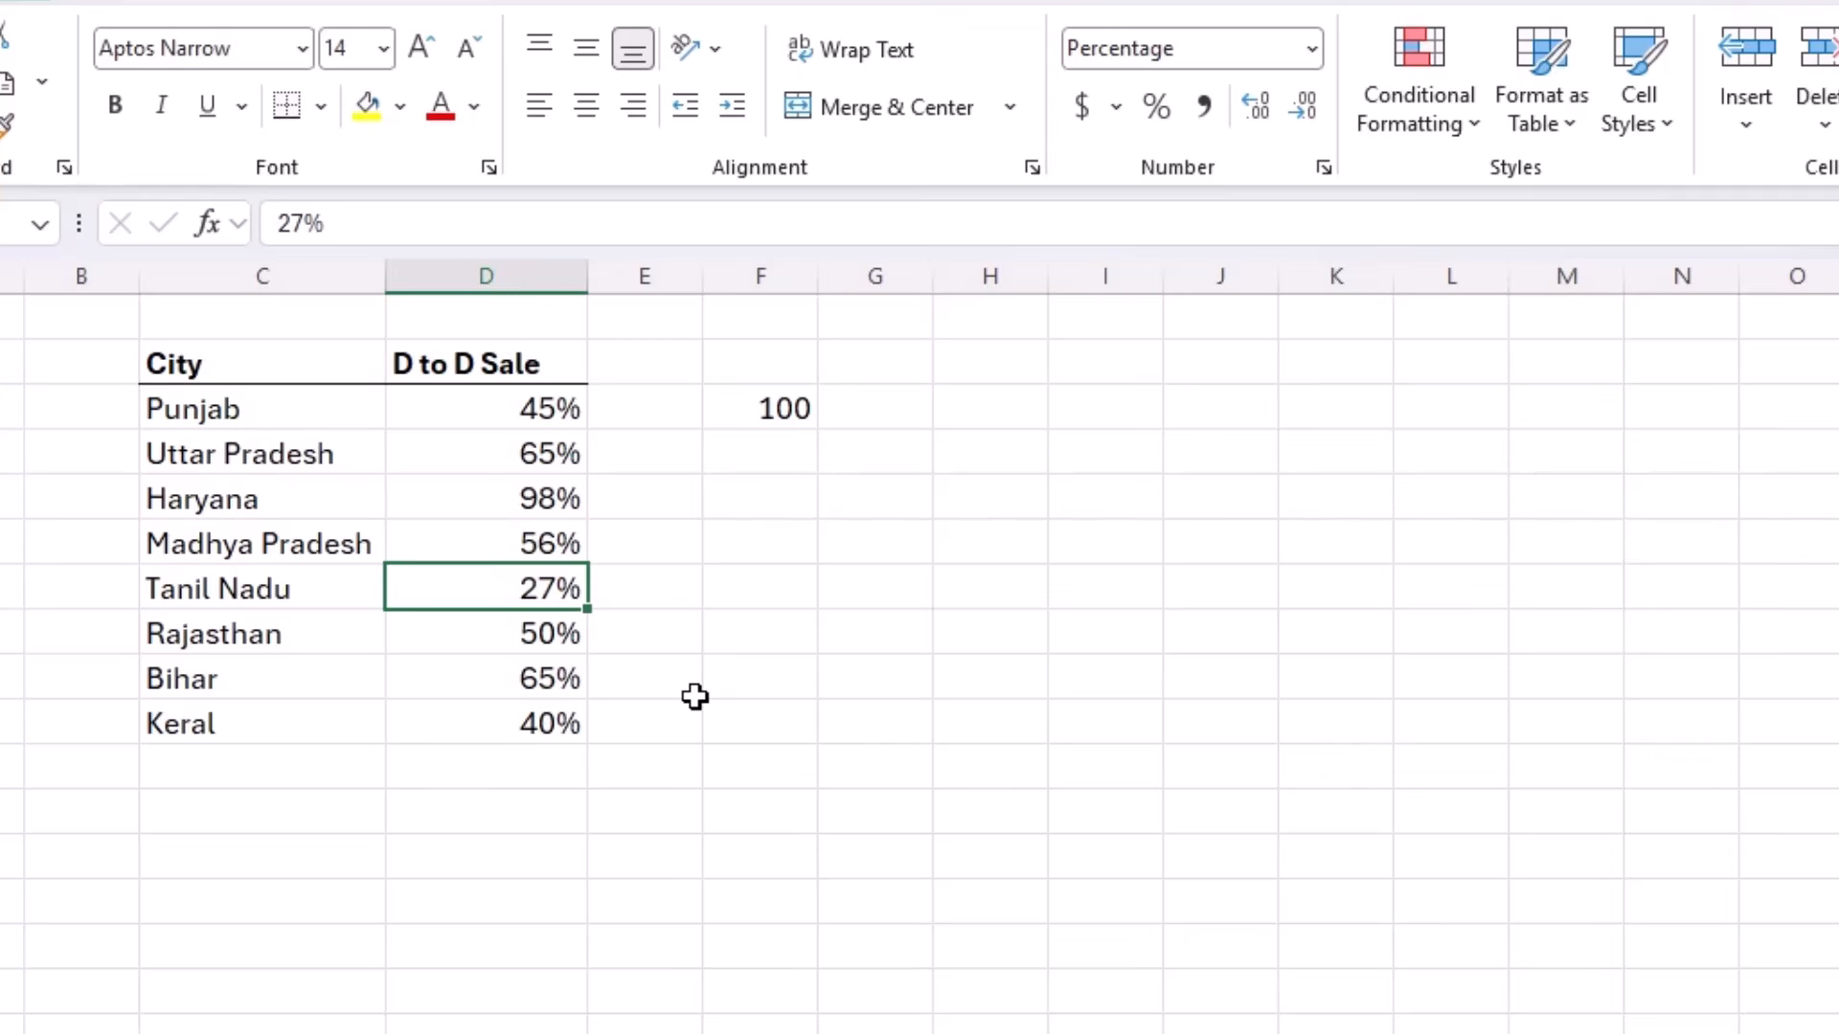
{"action": "left_click", "coordinate": [552, 417]}
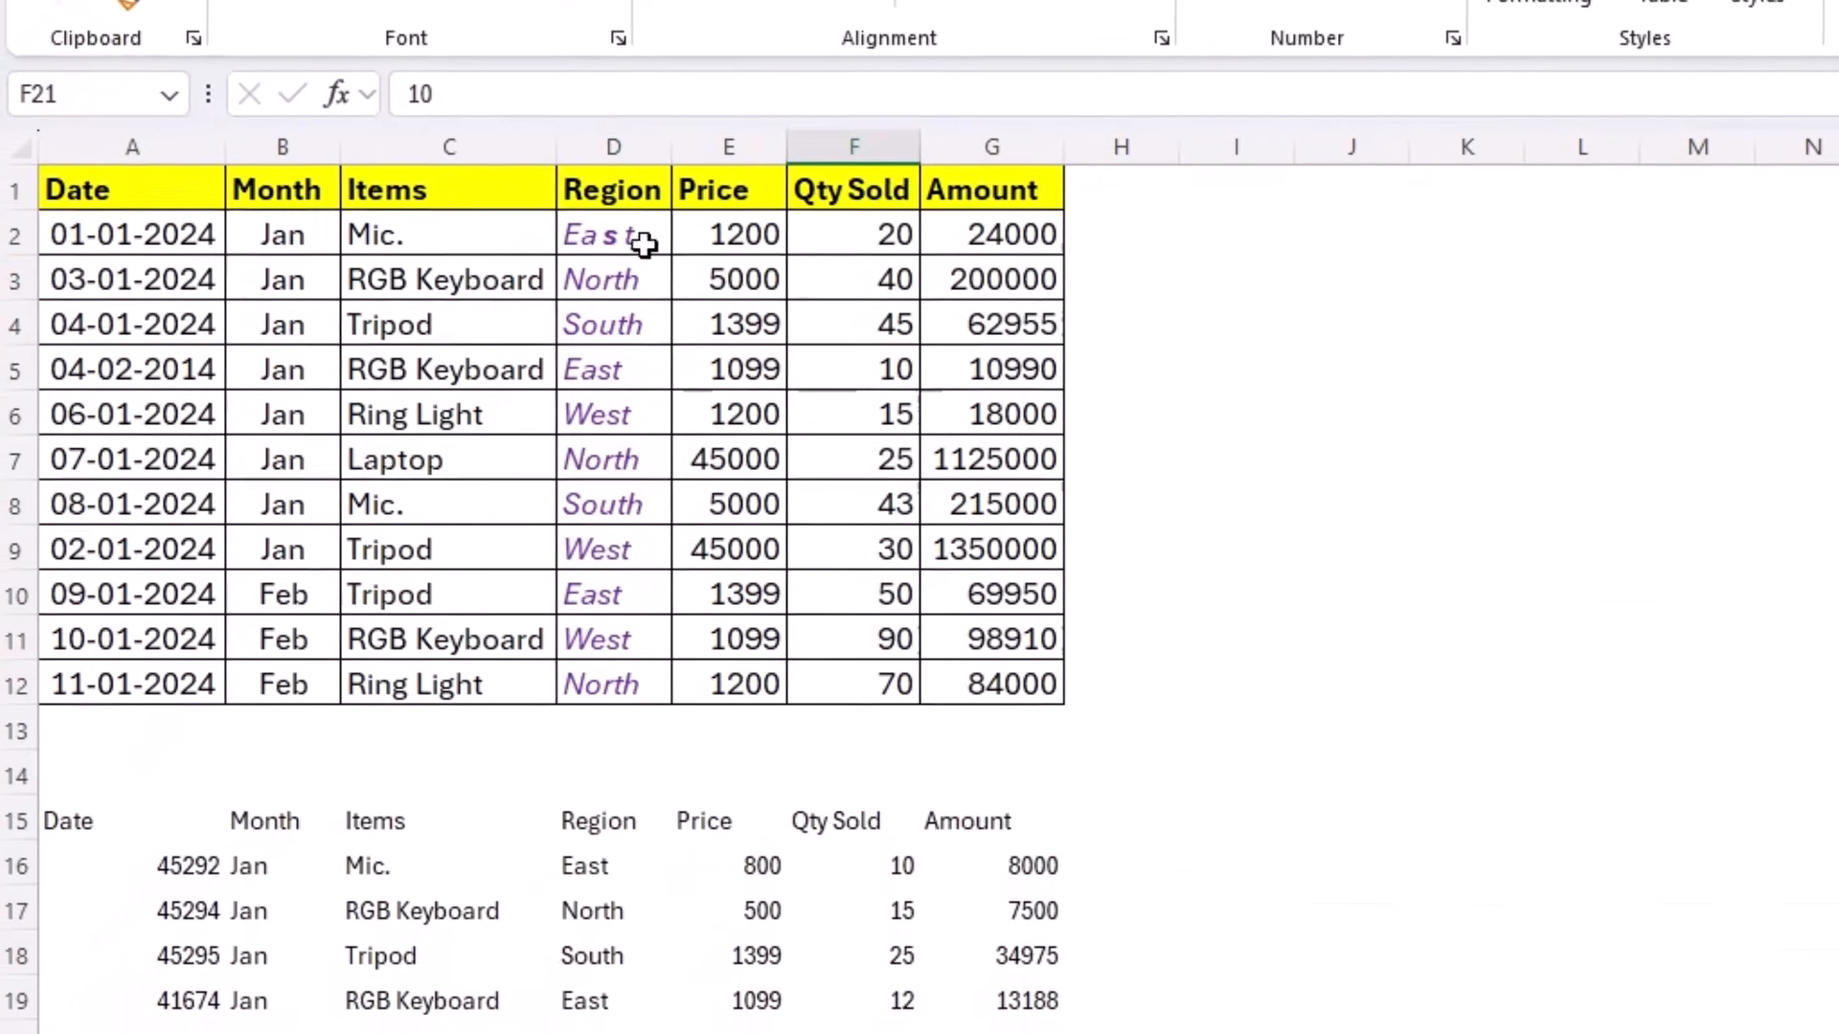
Step: Compare the formatted sales table in A1:G12 with the unformatted sales table starting at A15
{"action": "left_click", "coordinate": [1157, 373]}
{"action": "mouse_move", "coordinate": [191, 199]}
{"action": "left_mouse_down"}
{"action": "mouse_move", "coordinate": [747, 361]}
{"action": "mouse_move", "coordinate": [1006, 616]}
{"action": "mouse_move", "coordinate": [1034, 673]}
{"action": "left_mouse_up"}
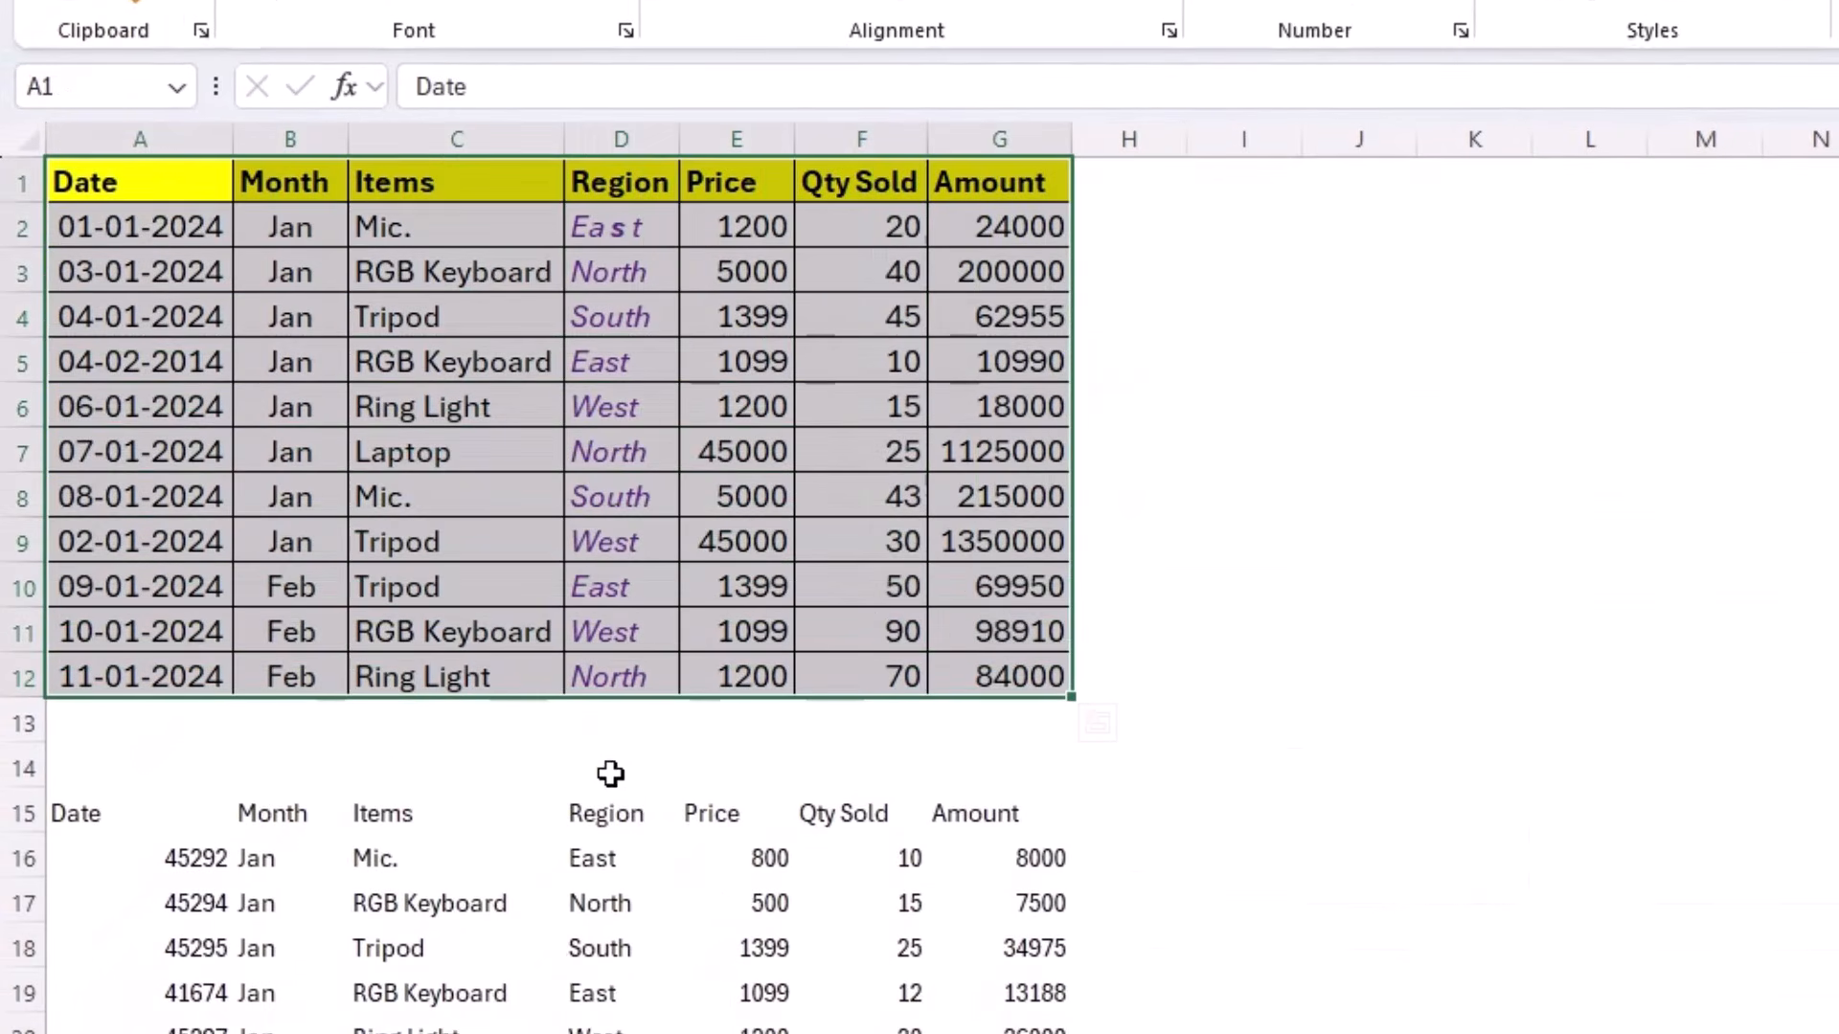
{"action": "left_click", "coordinate": [164, 401]}
{"action": "left_click", "coordinate": [299, 402]}
{"action": "left_click", "coordinate": [595, 412]}
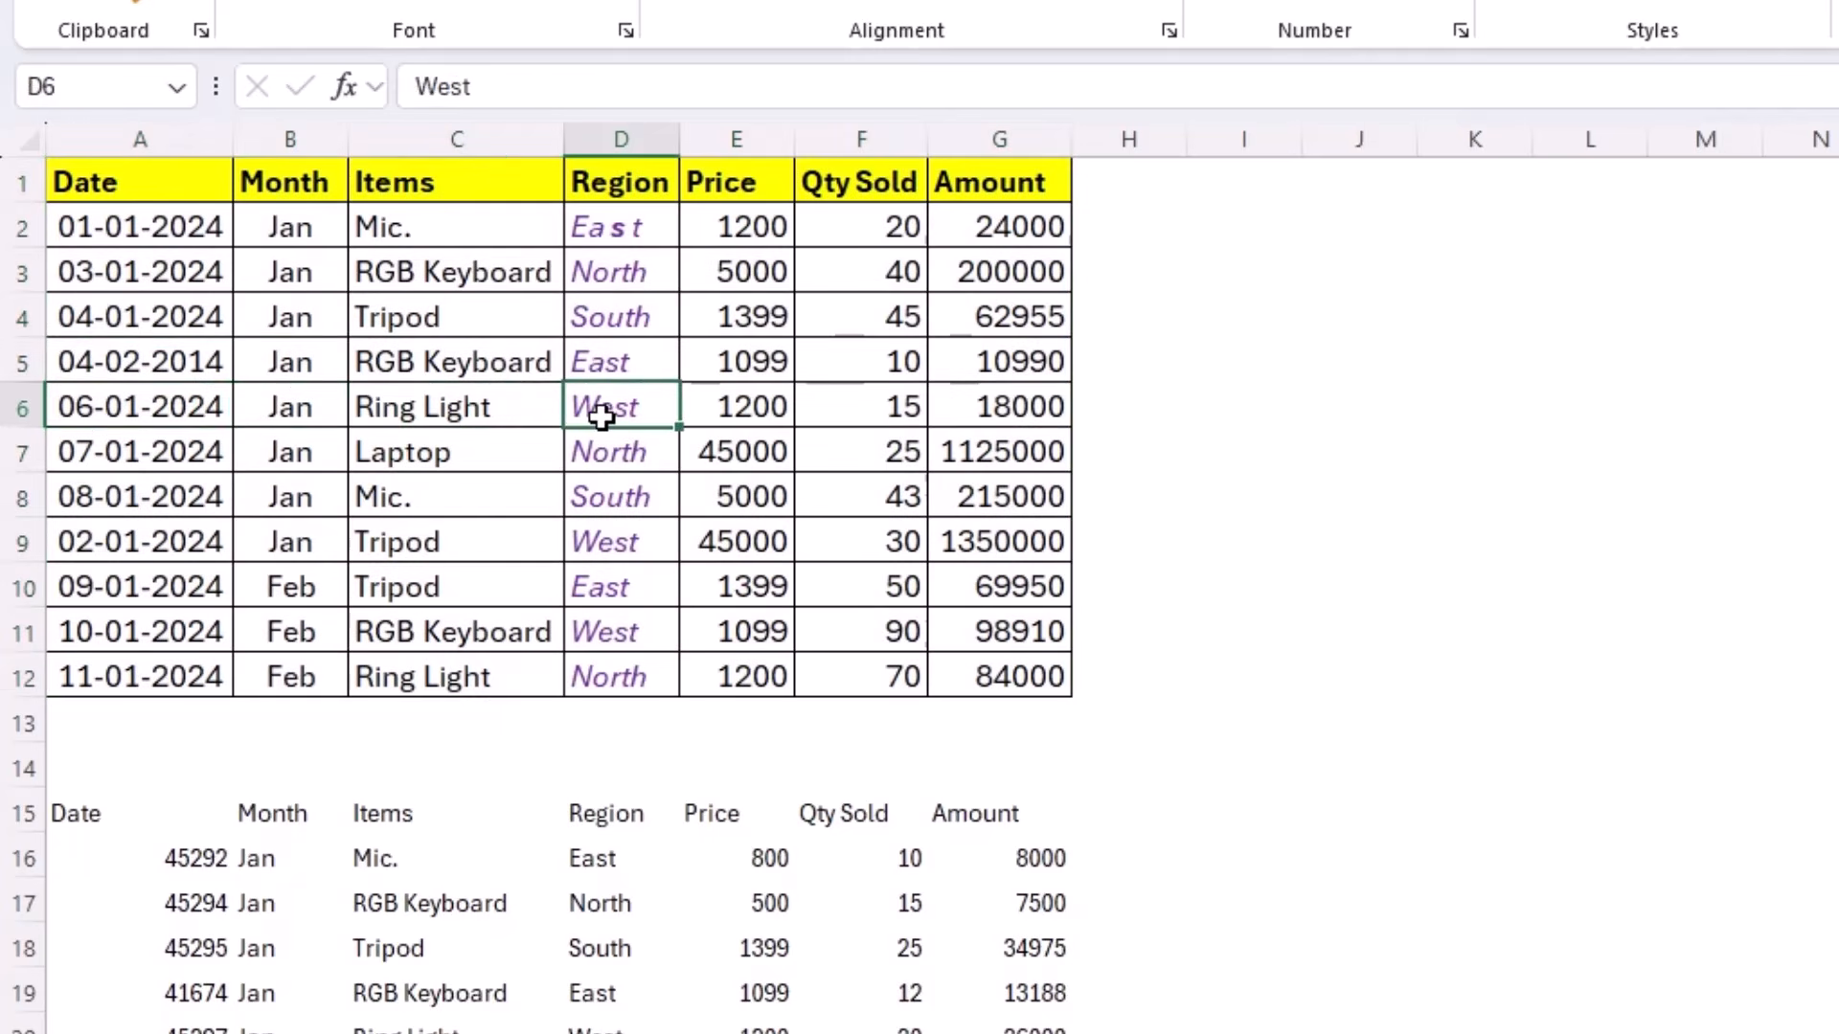
{"action": "left_click", "coordinate": [825, 460]}
{"action": "left_click", "coordinate": [468, 189]}
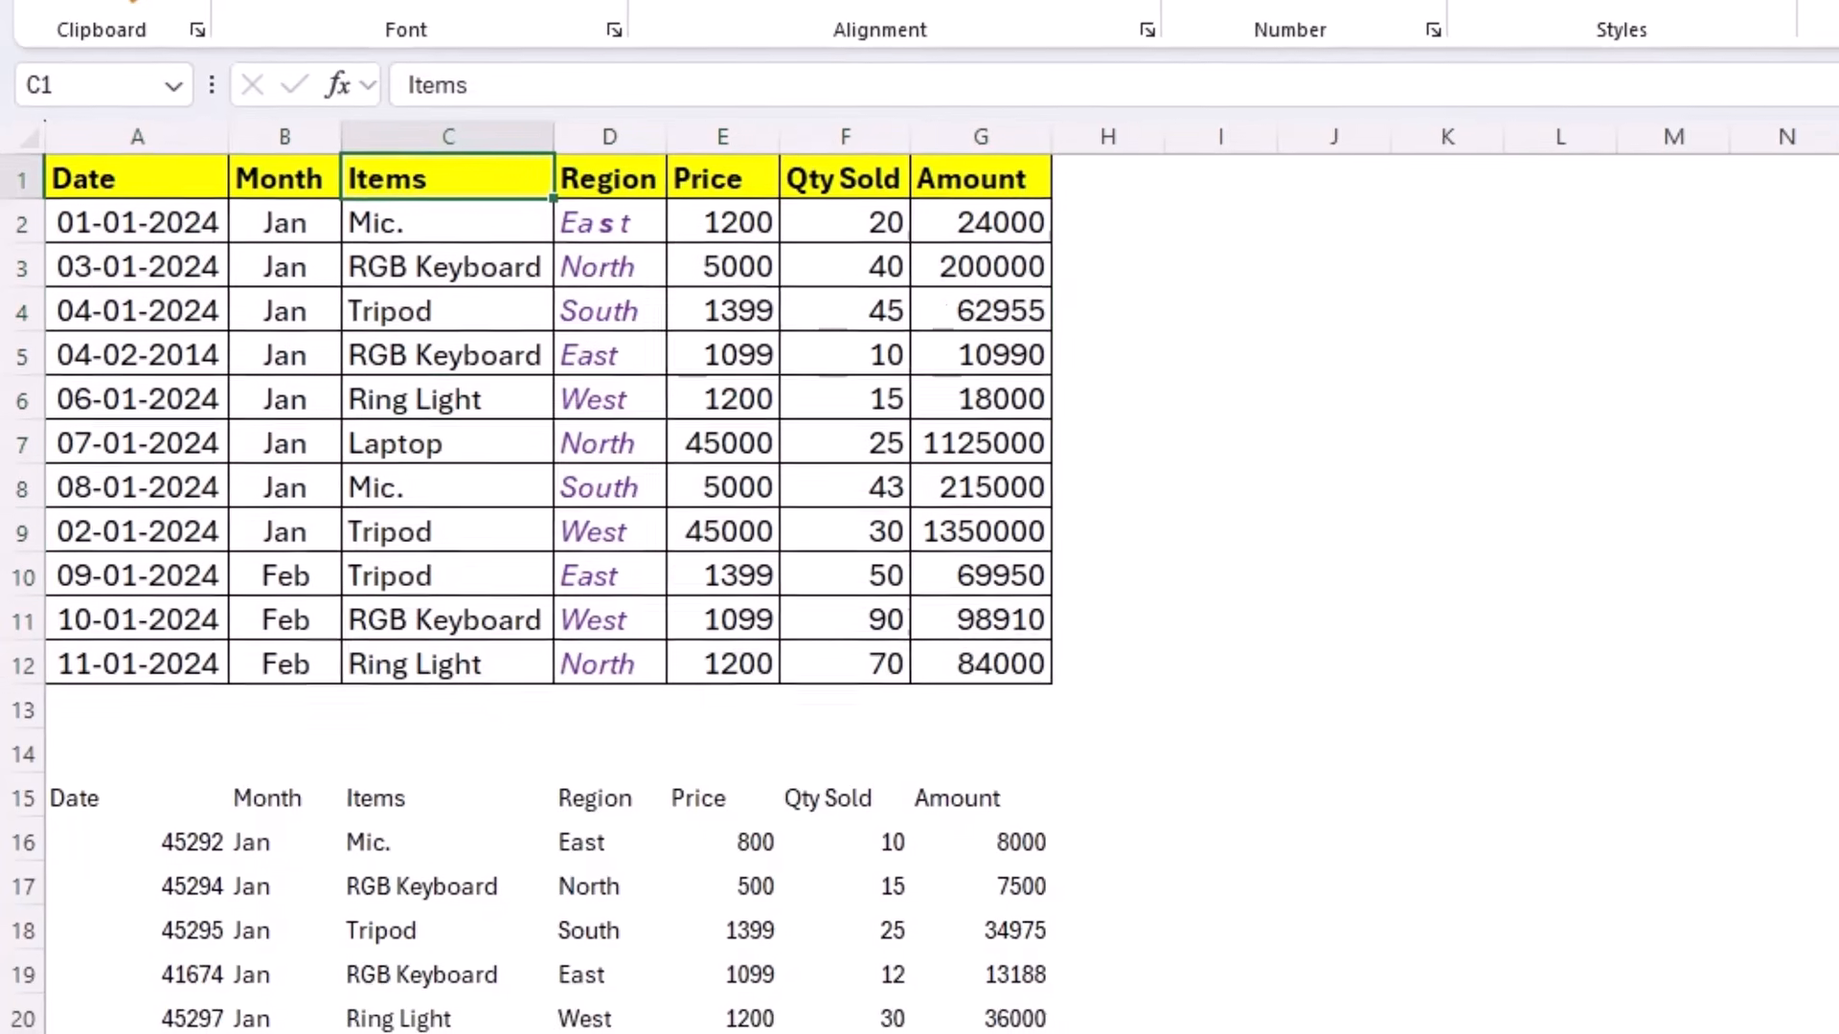
{"action": "left_click", "coordinate": [445, 783]}
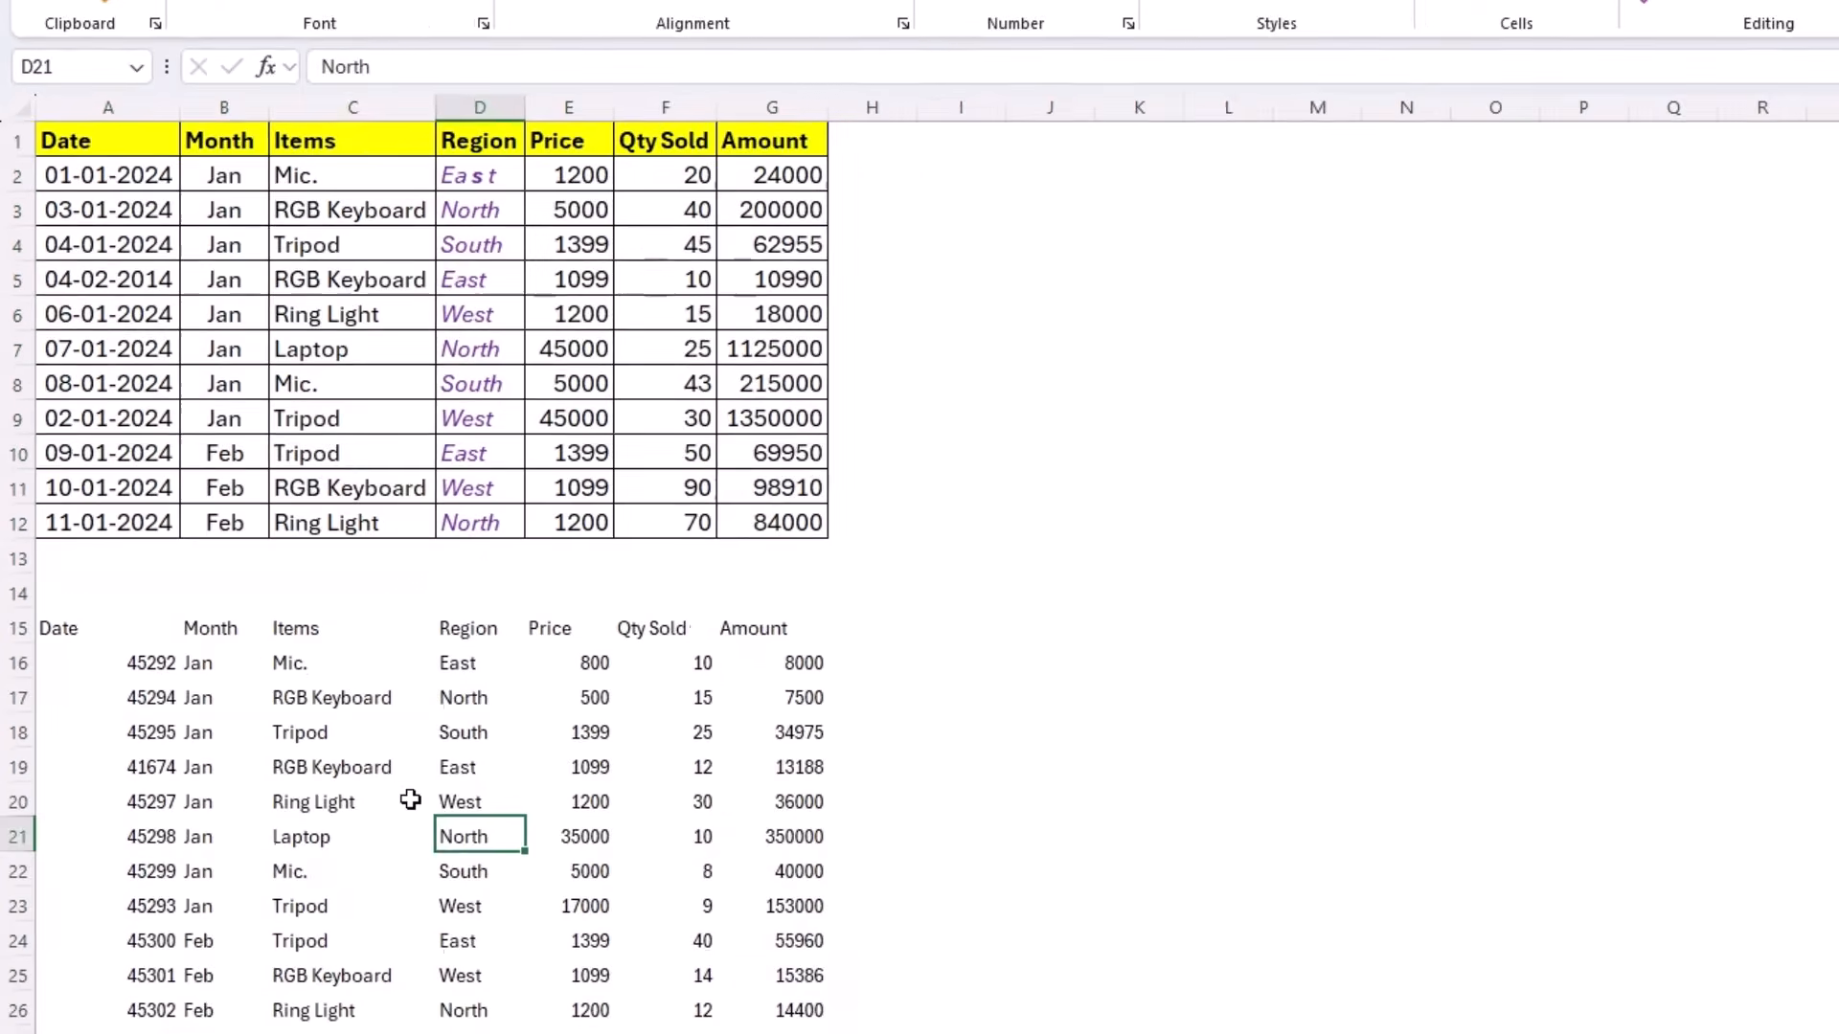
{"action": "left_click", "coordinate": [280, 930]}
{"action": "left_click", "coordinate": [279, 1018]}
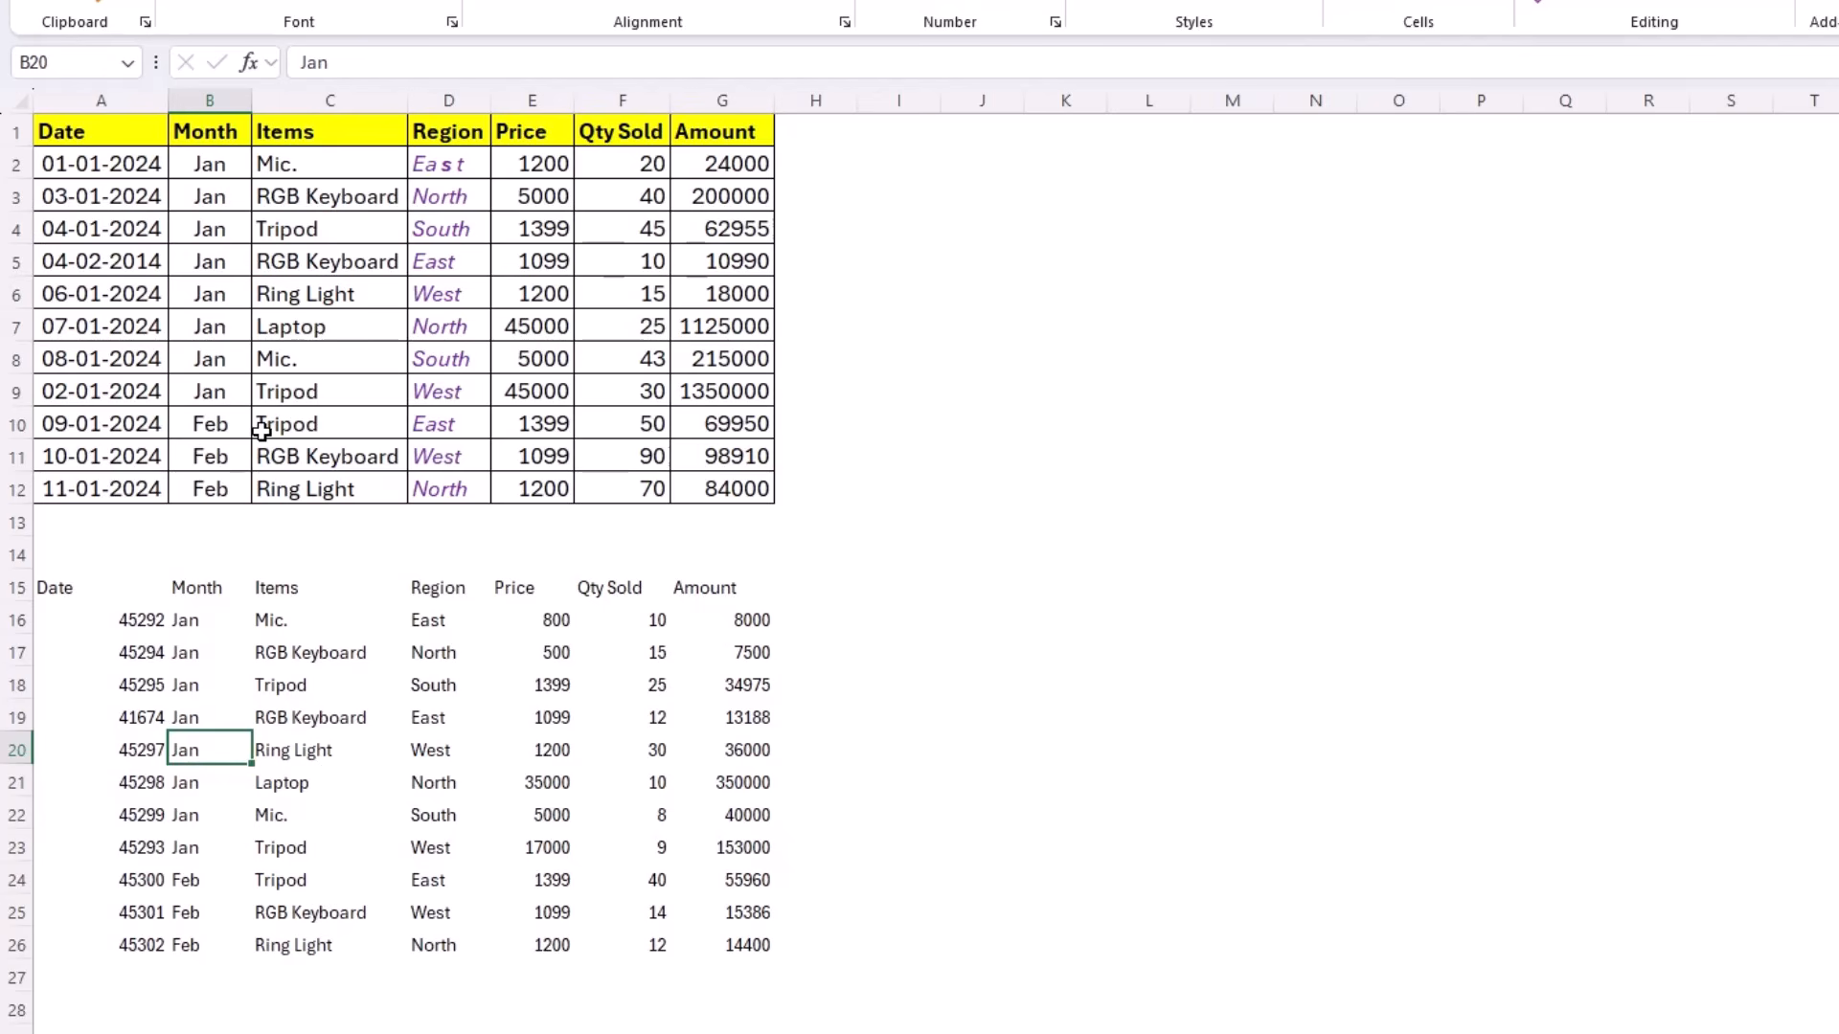
Step: Copy the sales table A1:G12 and paste only its formats onto the unformatted table at A15 using Paste Special
{"action": "left_click_drag", "start_coordinate": [102, 129], "coordinate": [706, 479]}
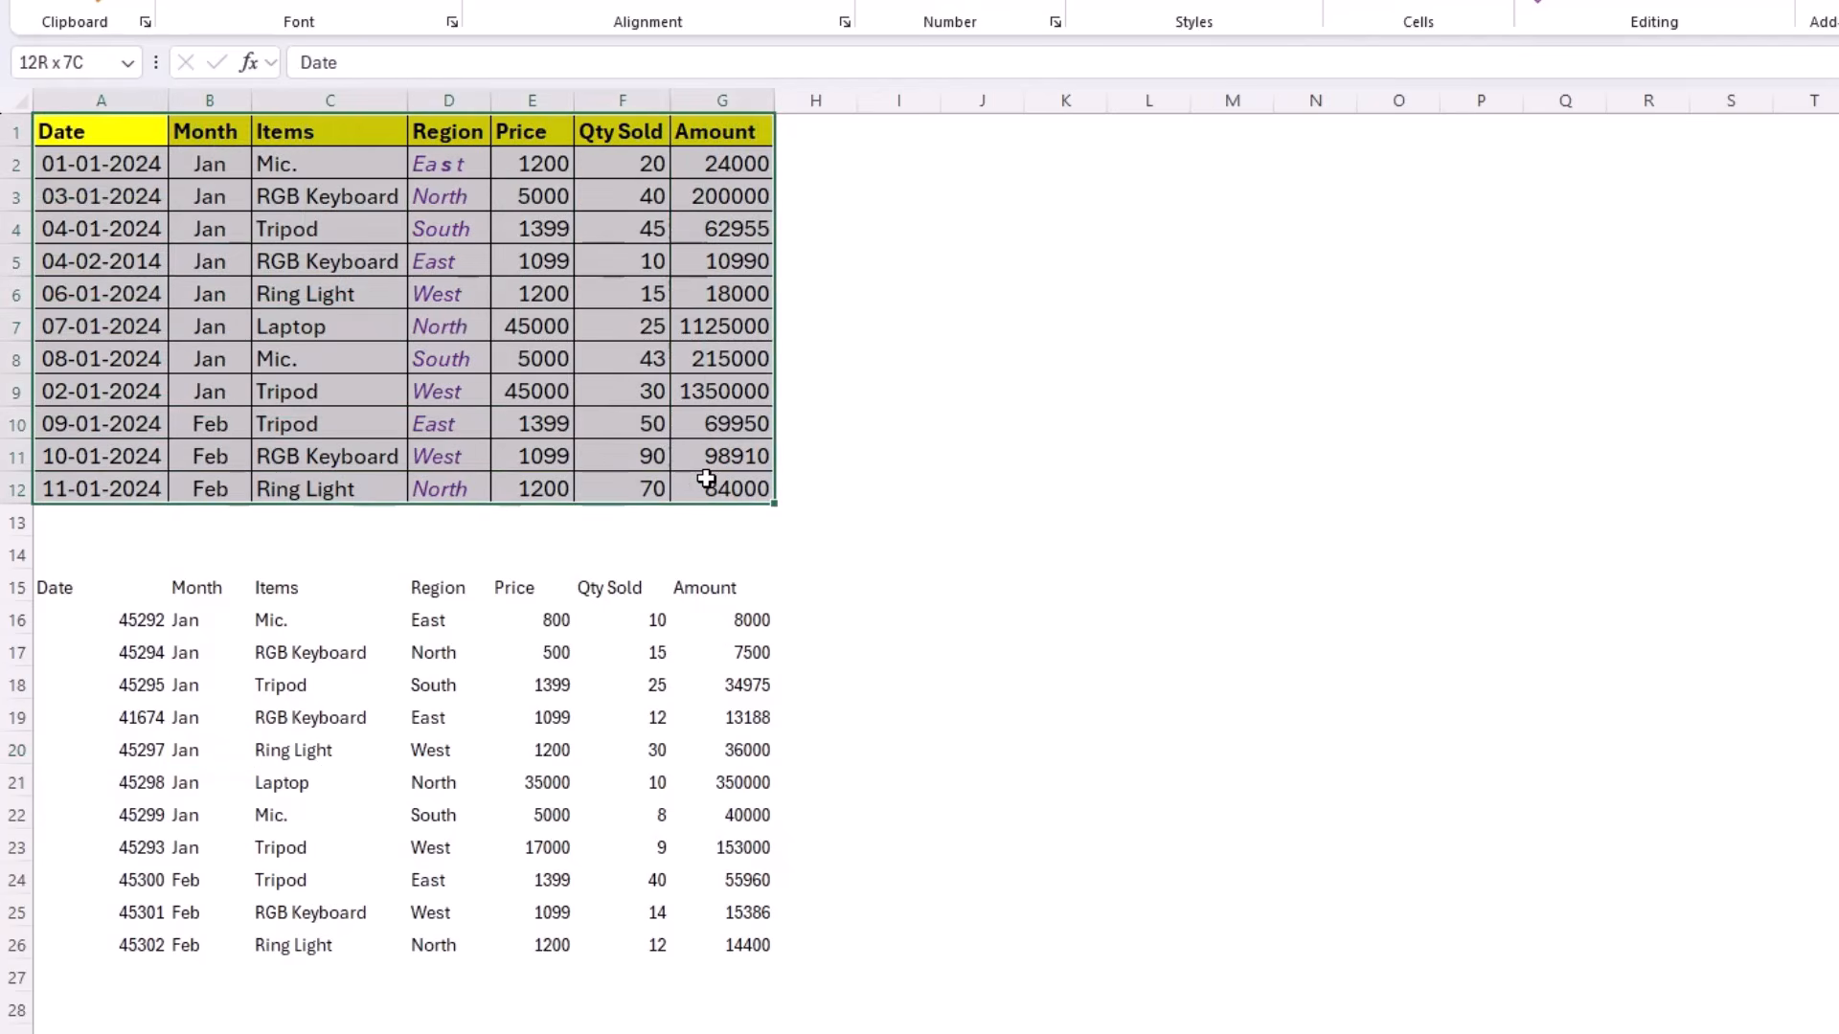
{"action": "key", "text": "ctrl+c"}
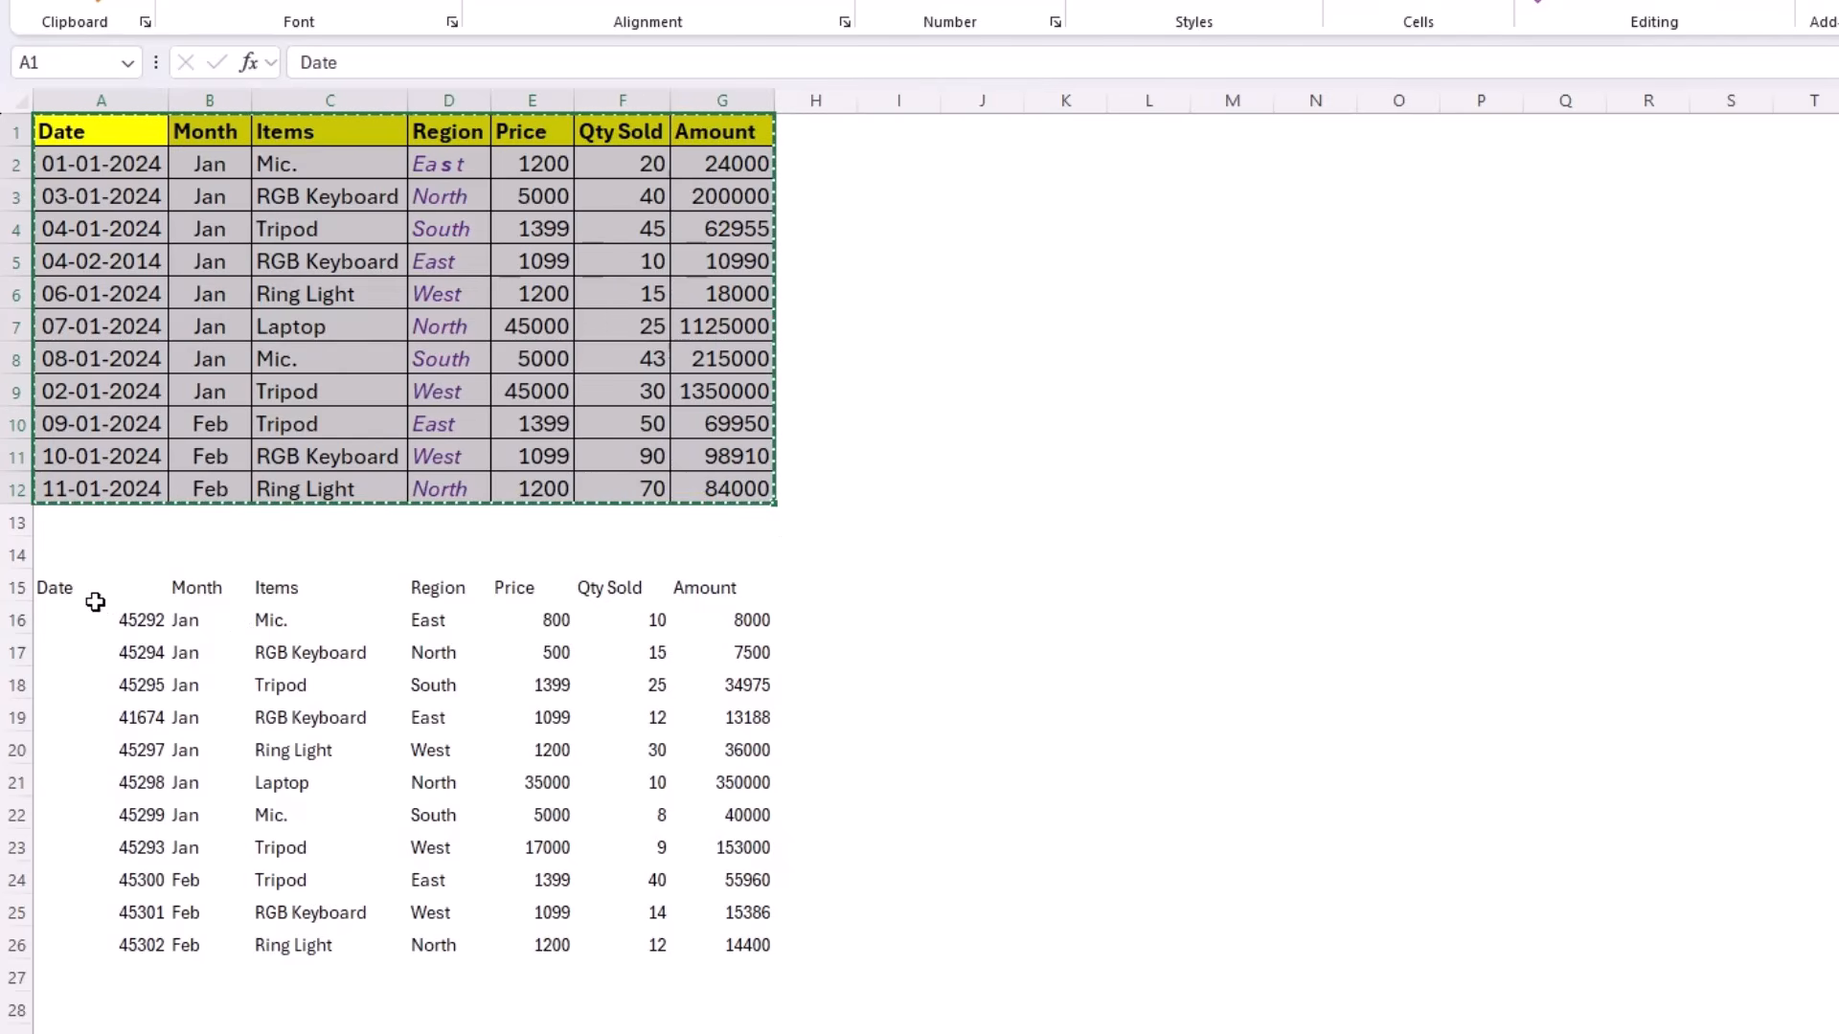
{"action": "left_click", "coordinate": [86, 599]}
{"action": "right_click", "coordinate": [86, 596]}
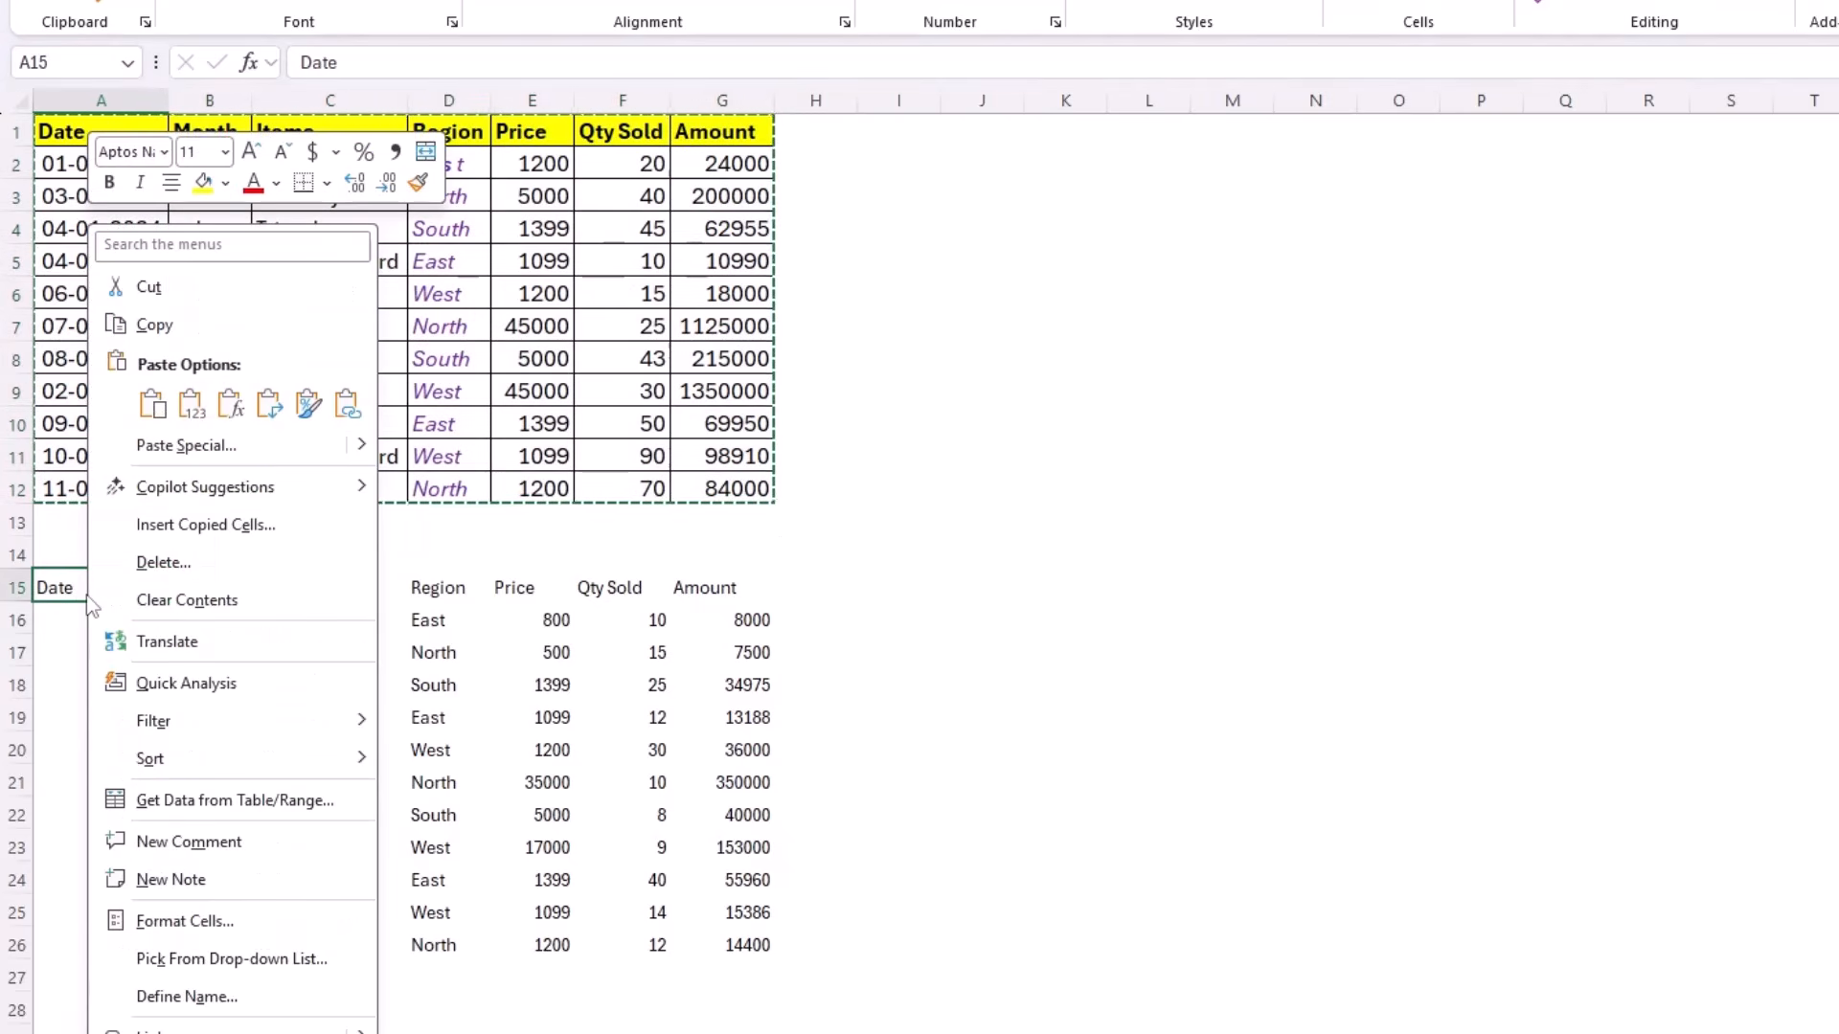
{"action": "left_click", "coordinate": [198, 447]}
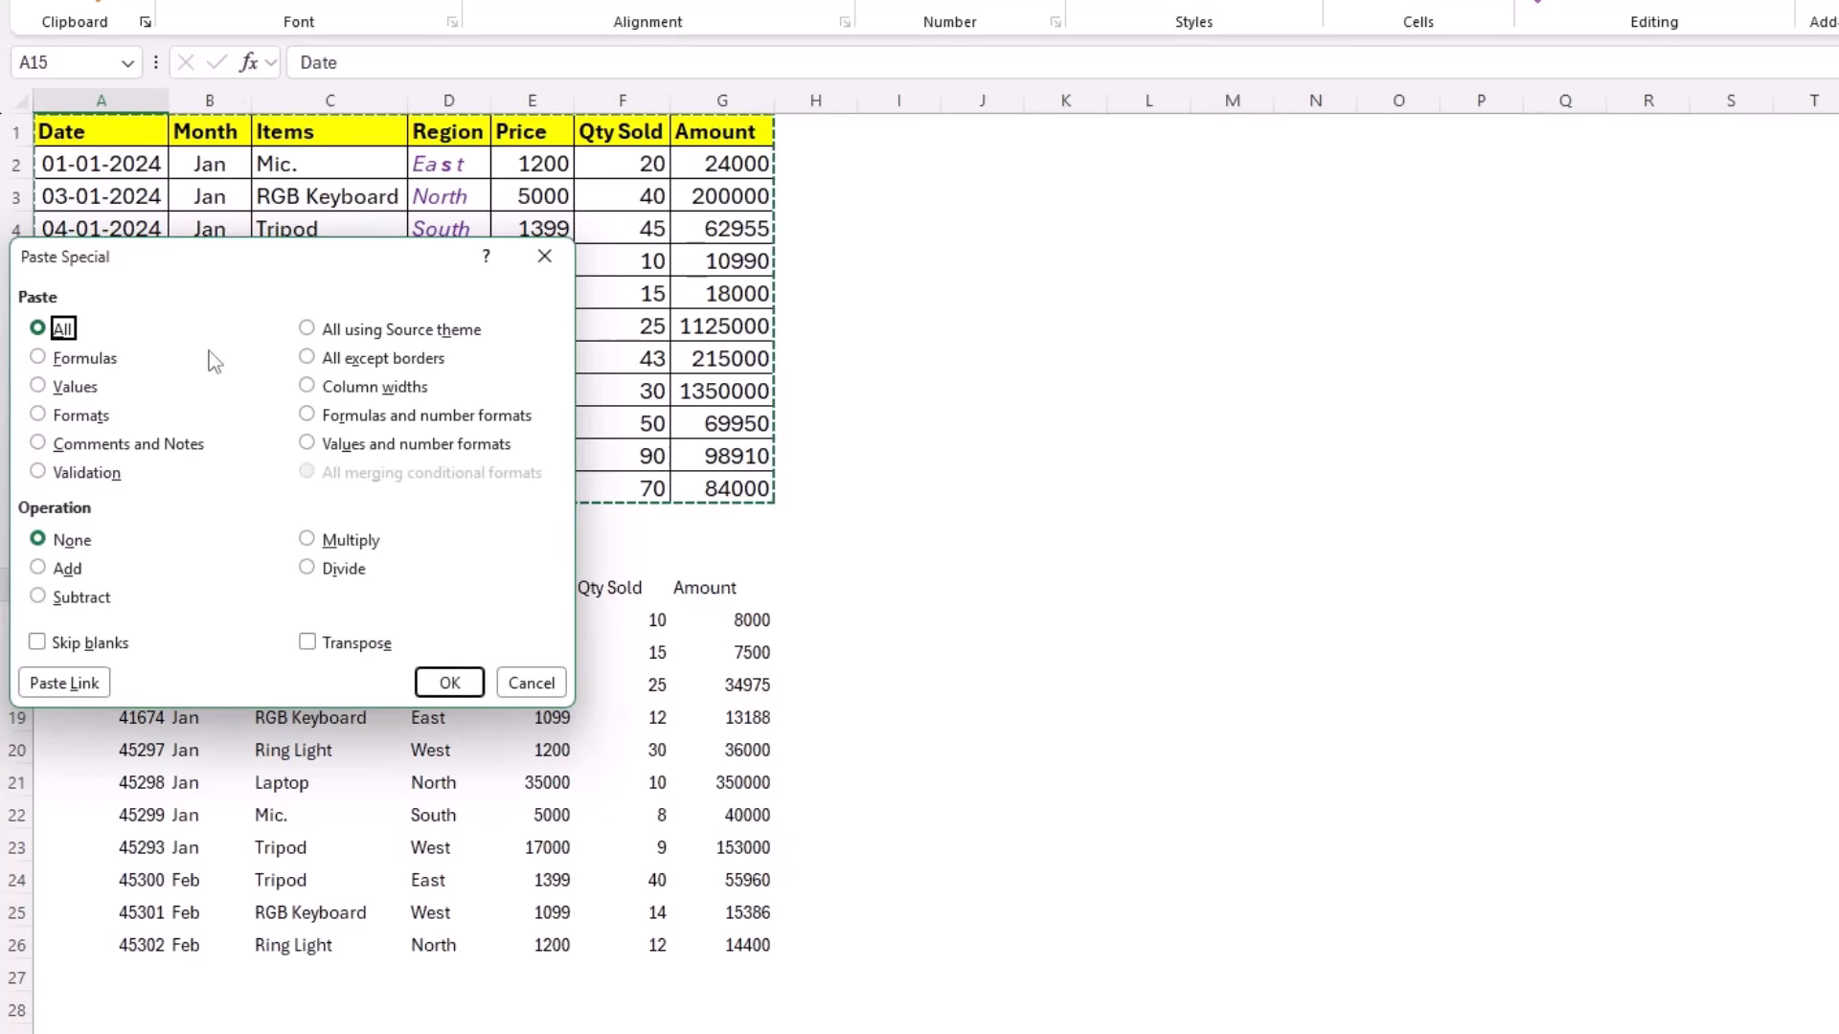
{"action": "left_click_drag", "start_coordinate": [224, 270], "coordinate": [588, 241]}
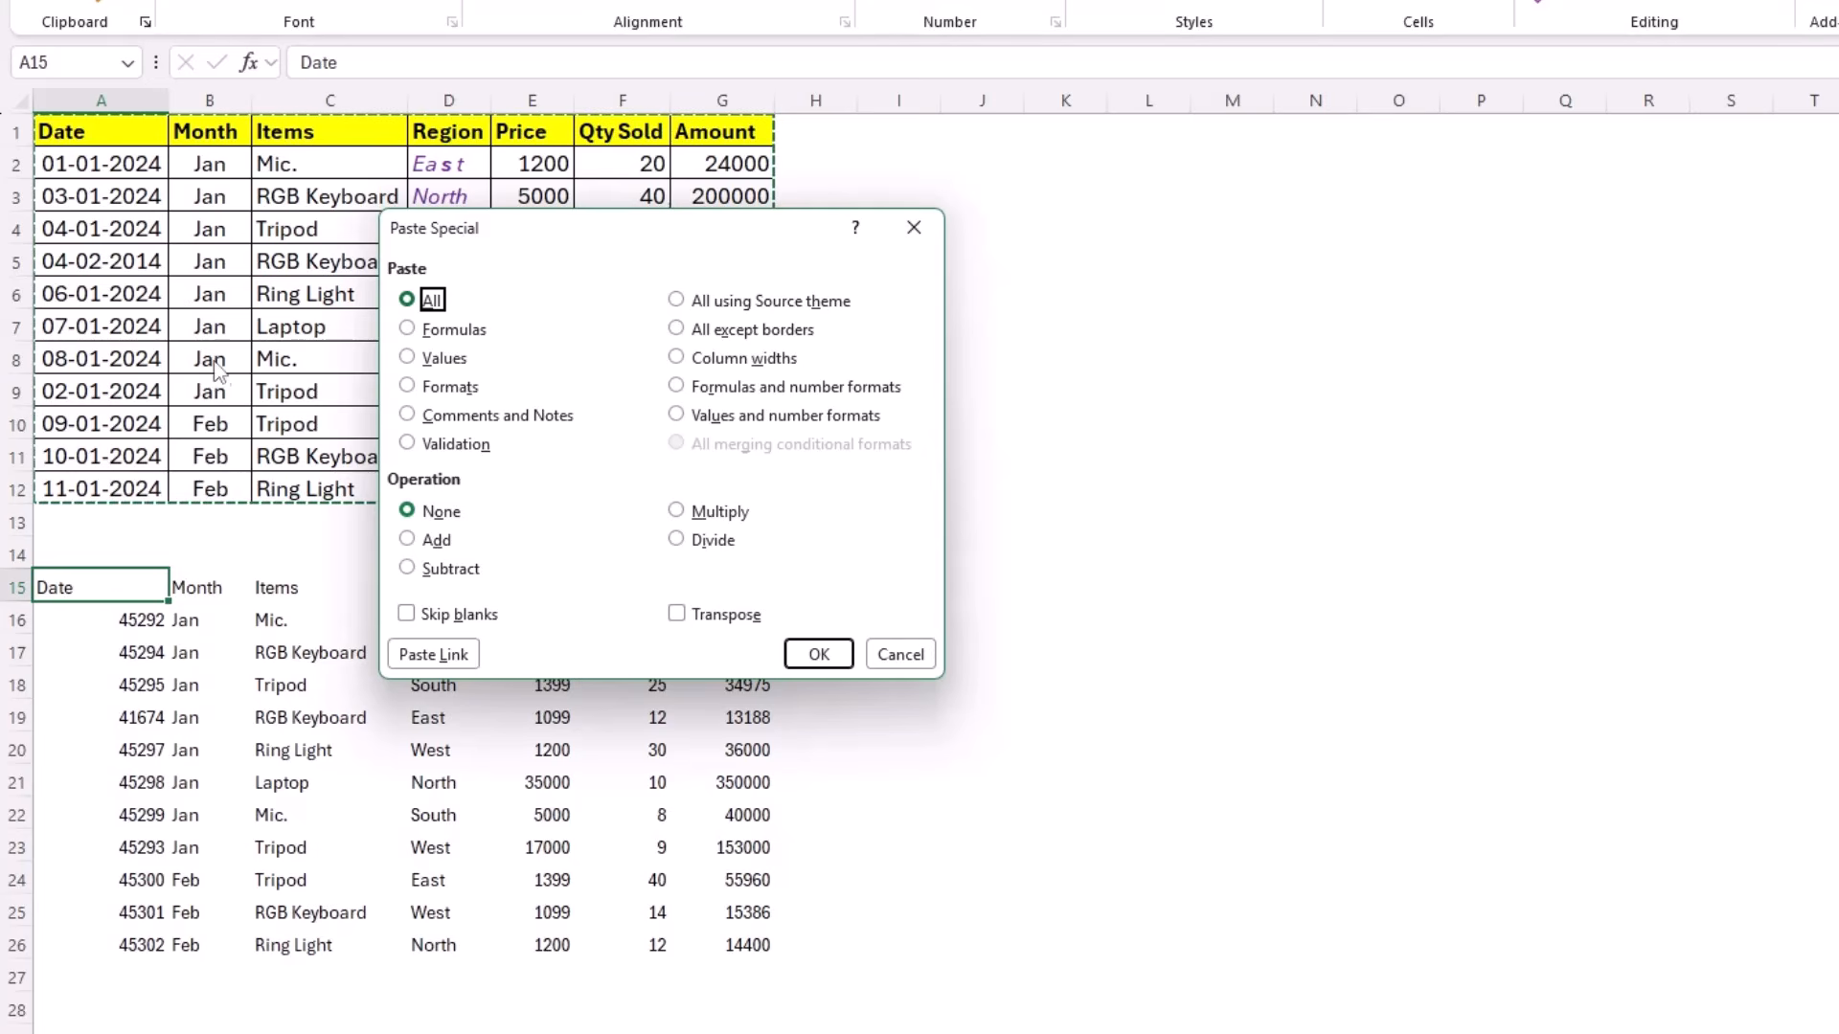
{"action": "left_click", "coordinate": [407, 387]}
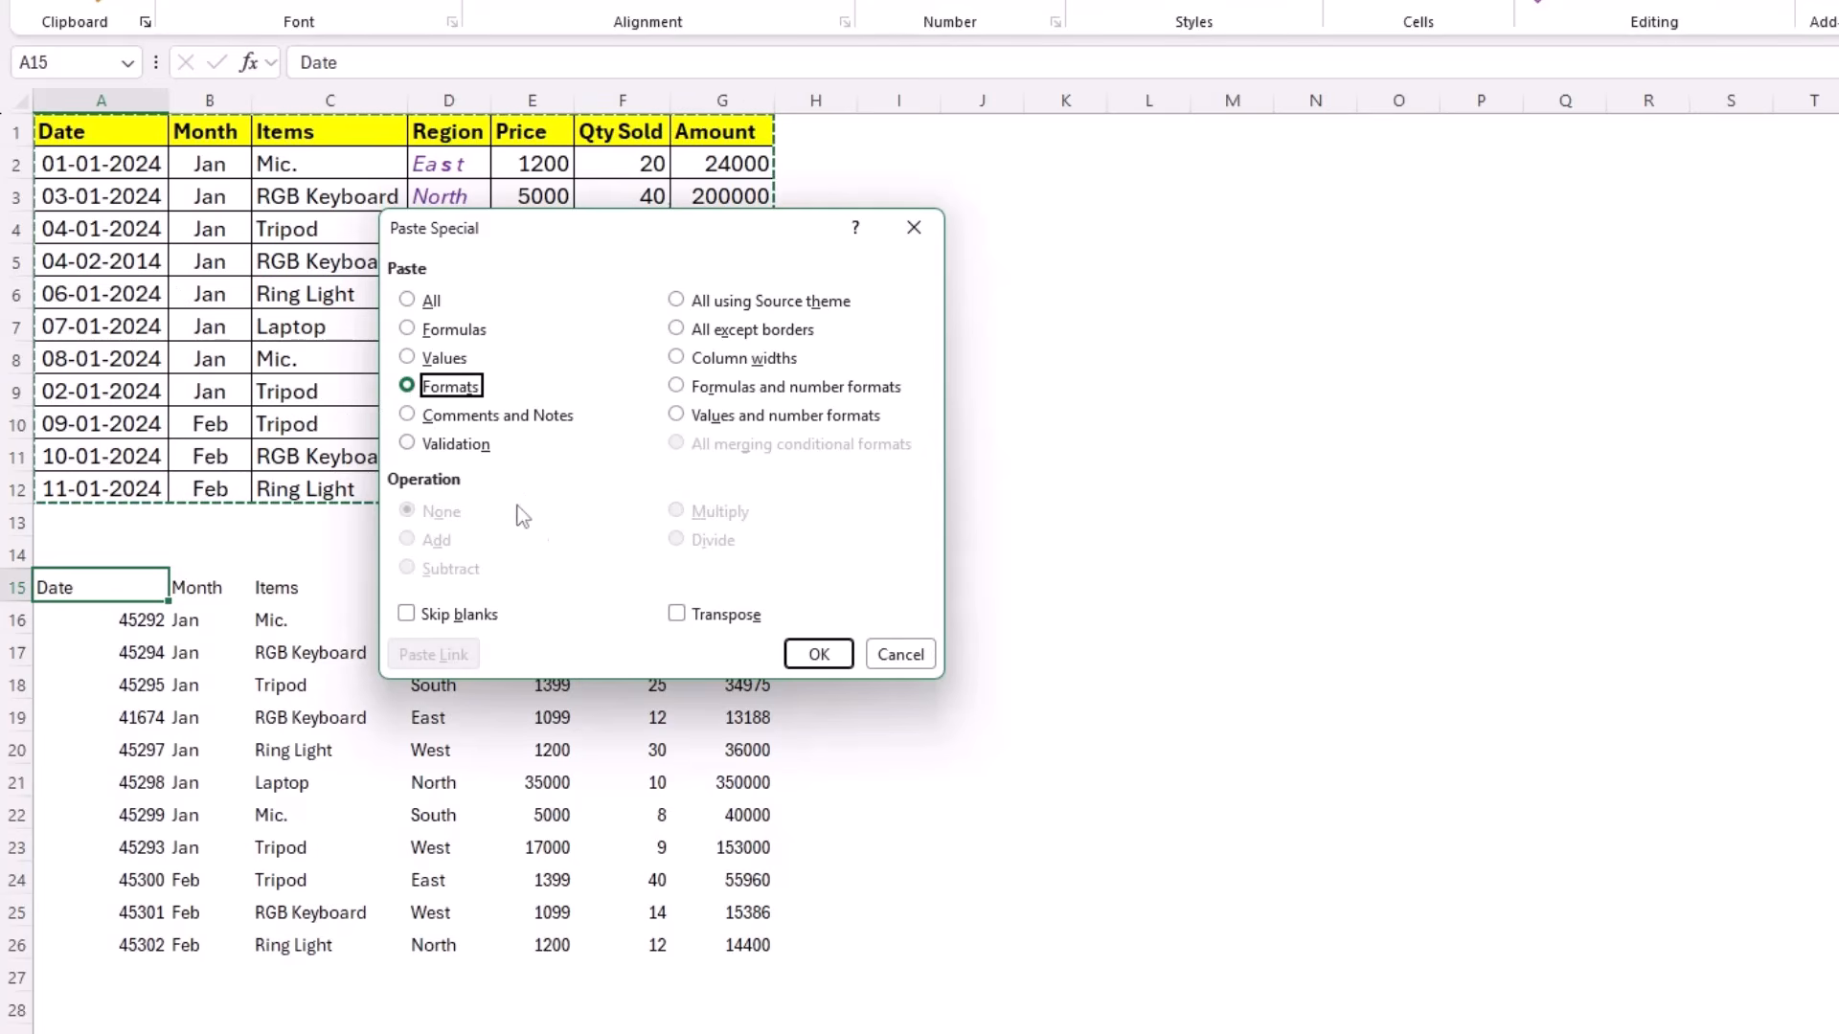
{"action": "left_click", "coordinate": [819, 654]}
{"action": "left_click", "coordinate": [451, 361]}
{"action": "left_click", "coordinate": [470, 648]}
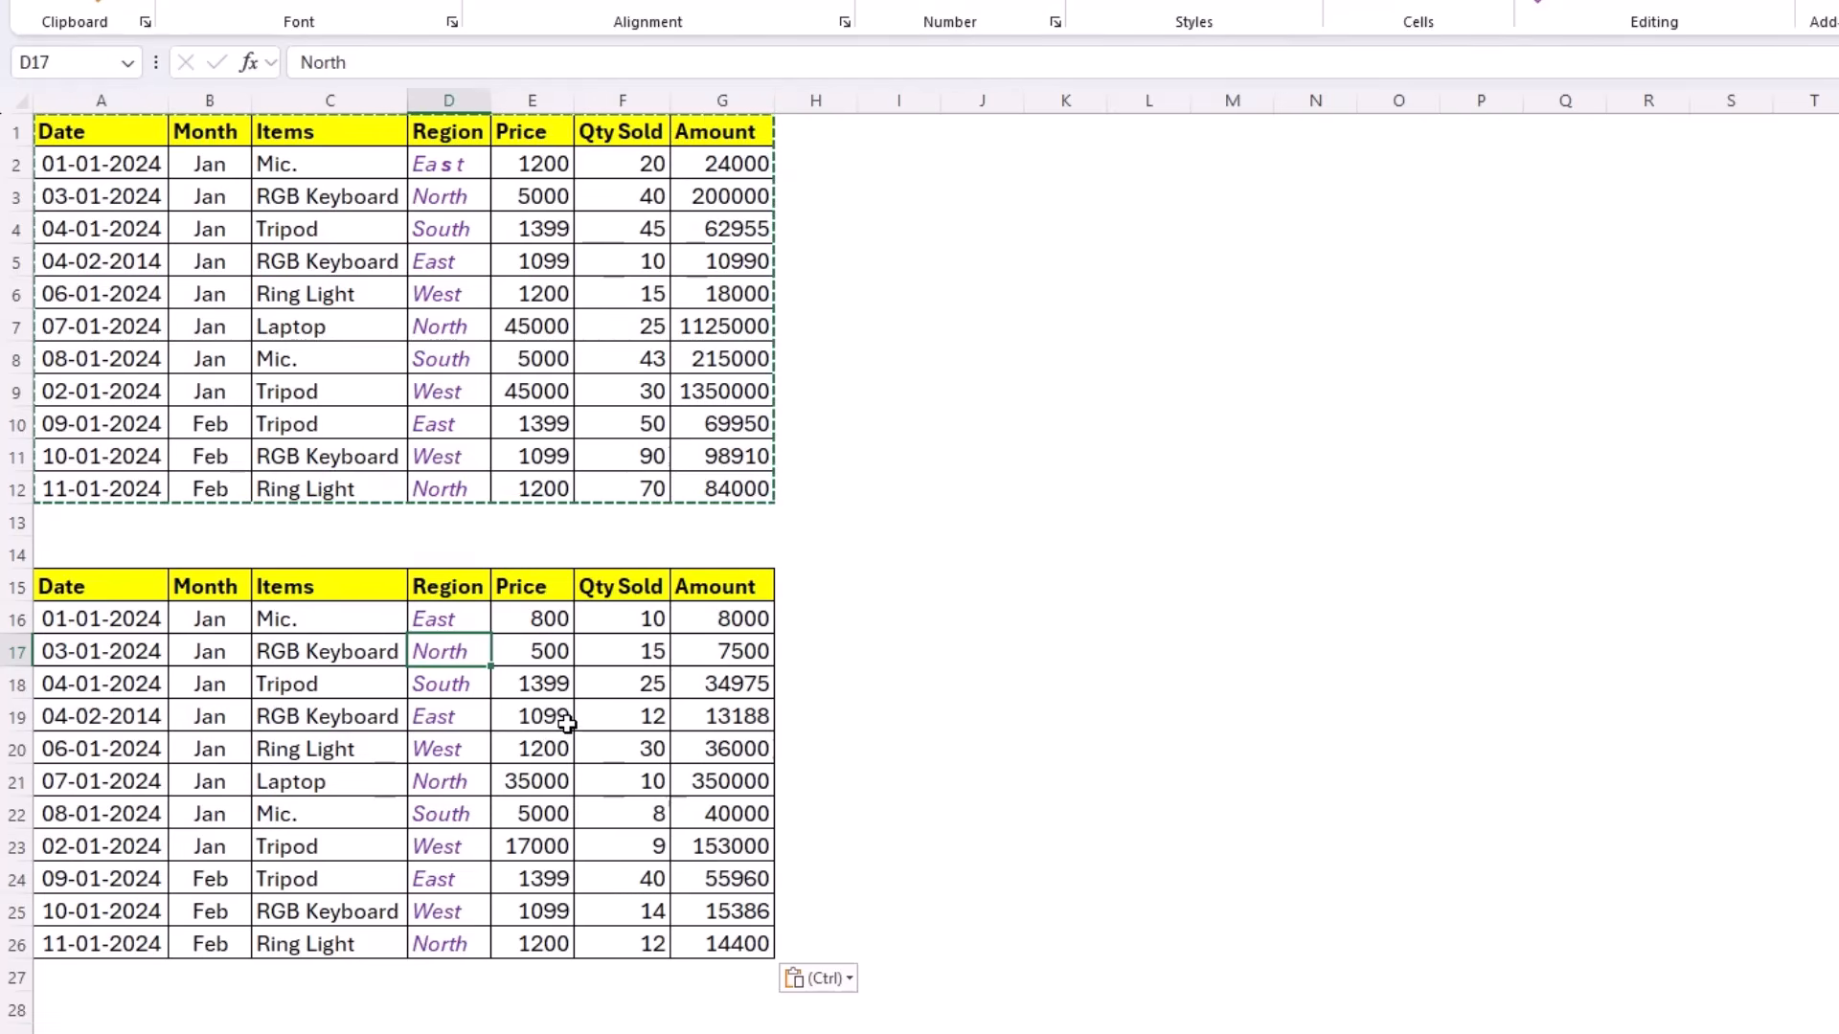
Step: Paste a full copy of the sales table A1:G12 at cell I1
{"action": "left_click_drag", "start_coordinate": [98, 137], "coordinate": [712, 508]}
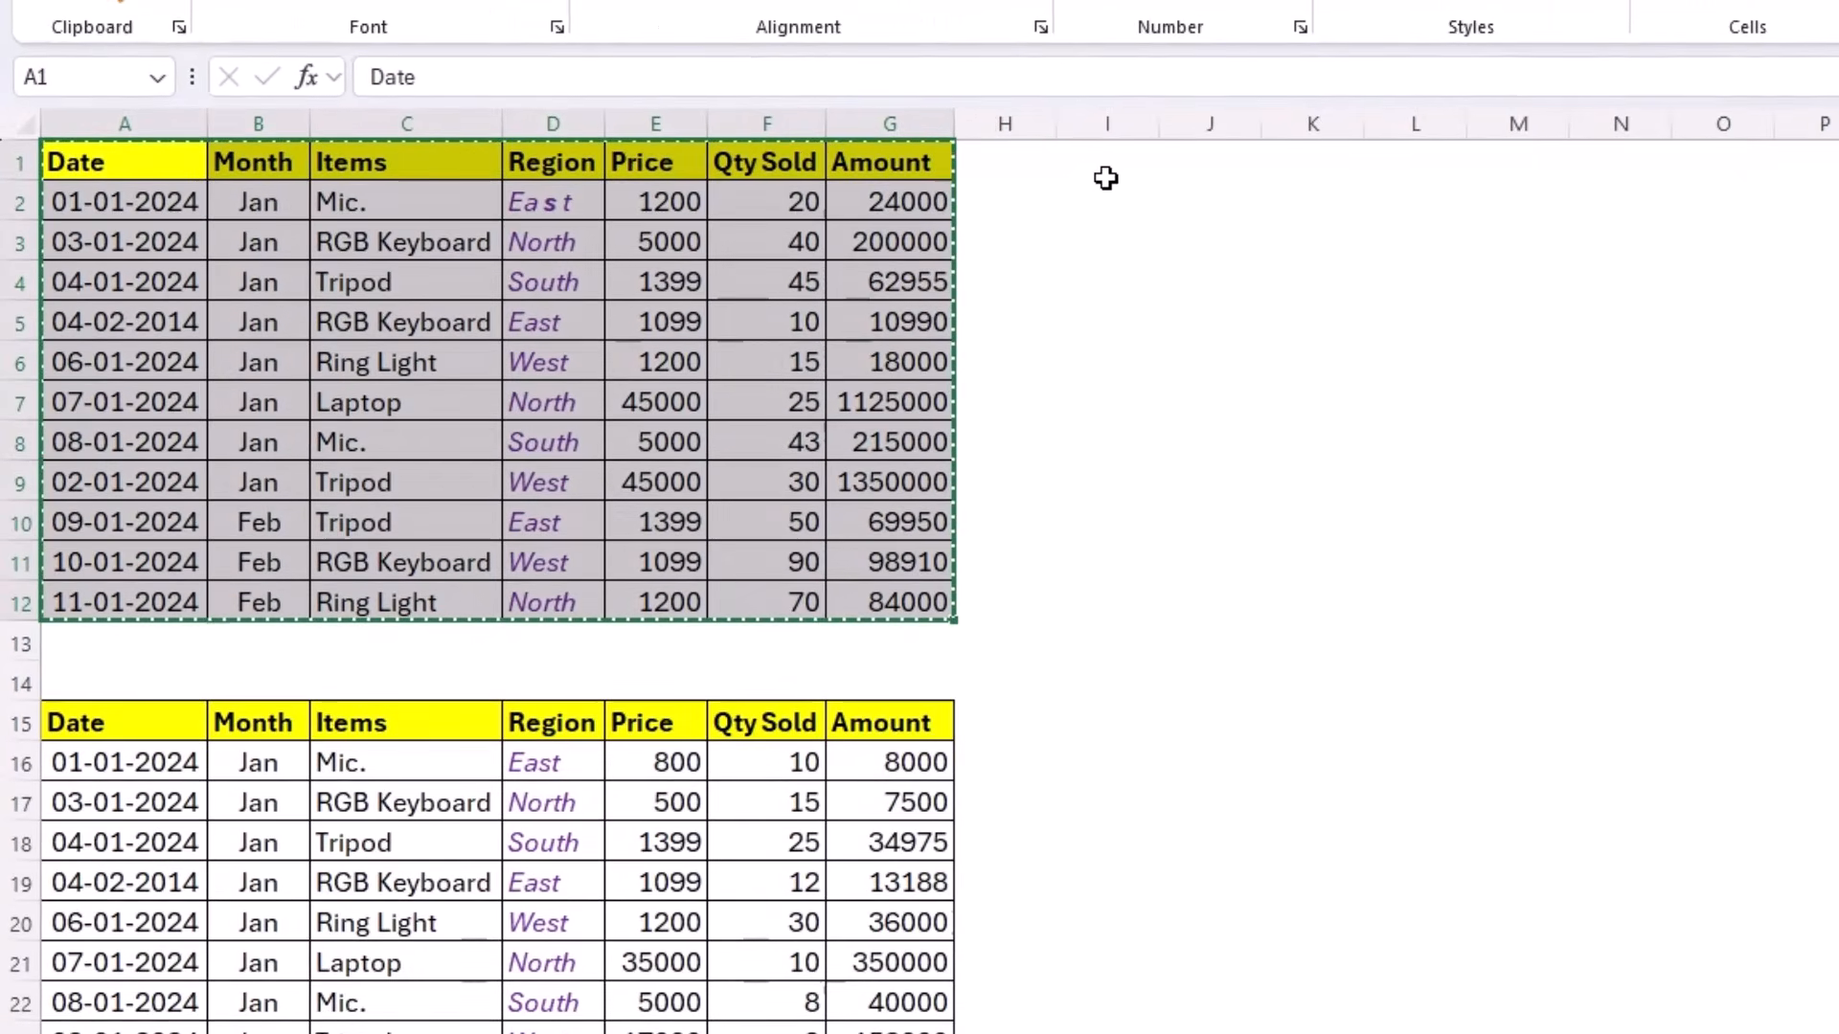
{"action": "left_click", "coordinate": [964, 146]}
{"action": "key", "text": "ctrl+v"}
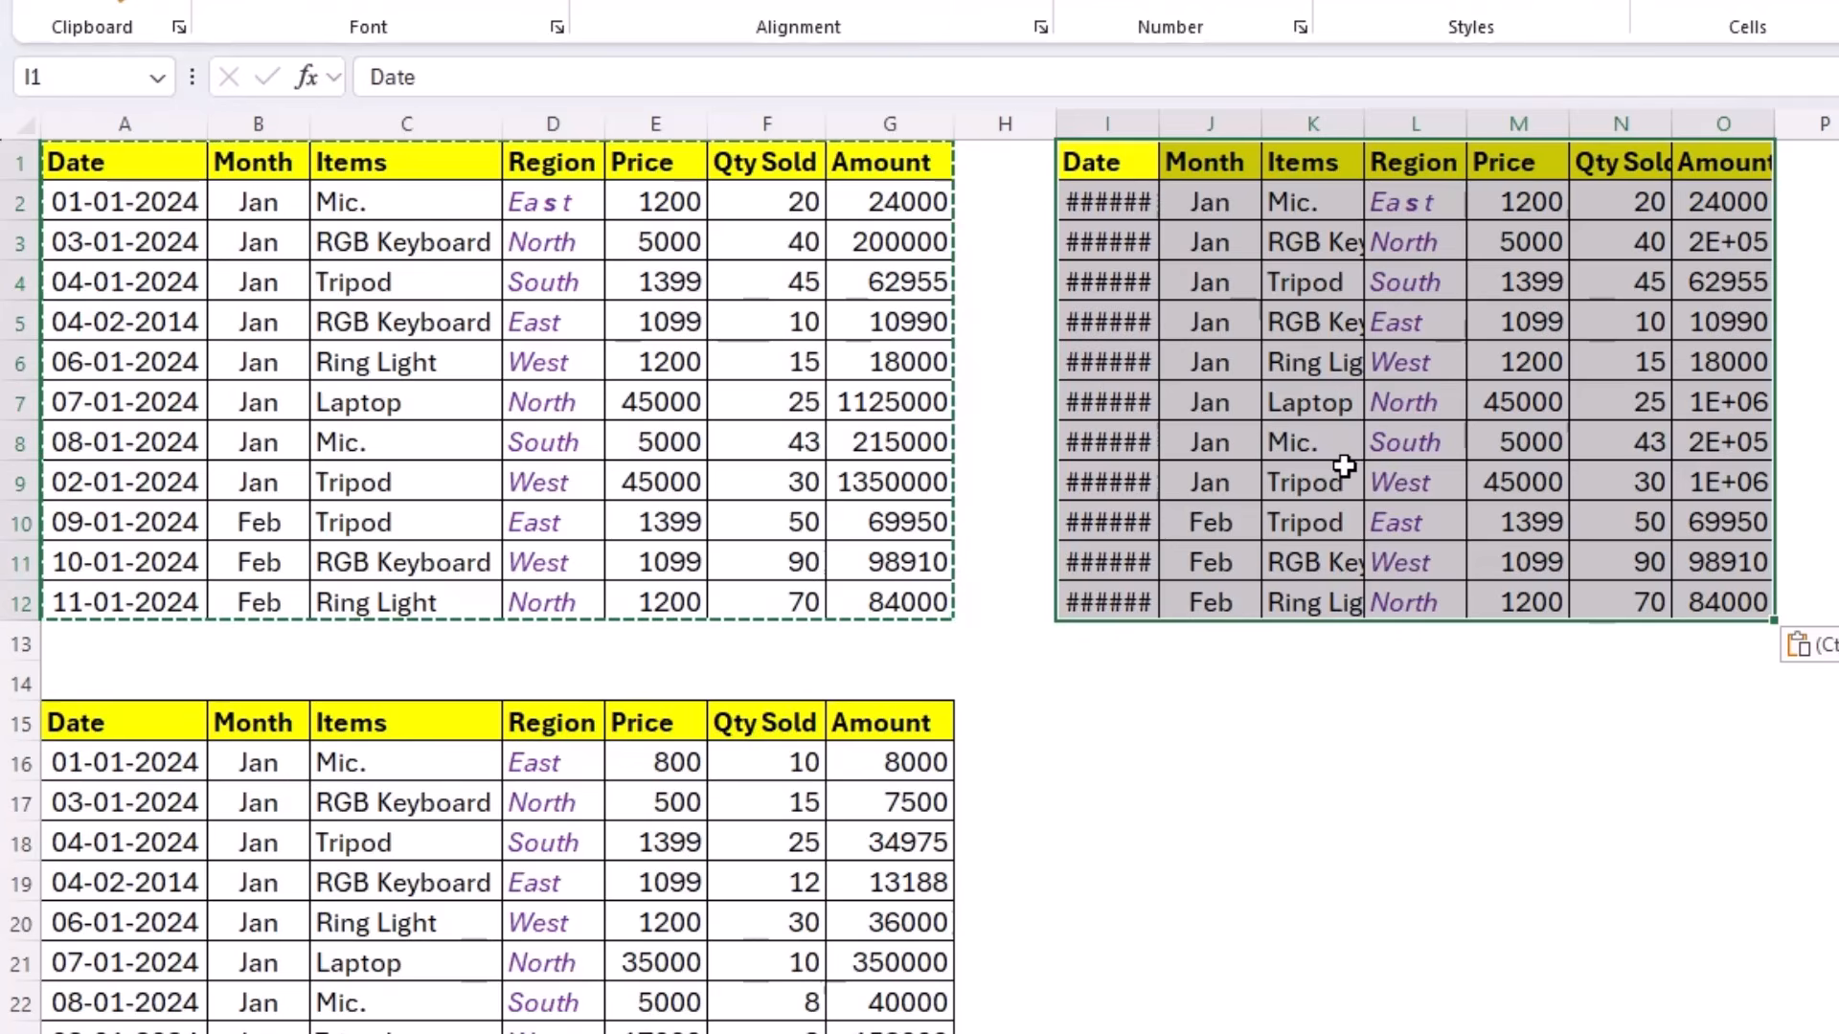
Step: Apply the source table's column widths to the pasted sales table at I1 using Paste Special
{"action": "right_click", "coordinate": [1111, 164]}
{"action": "left_click", "coordinate": [1245, 436]}
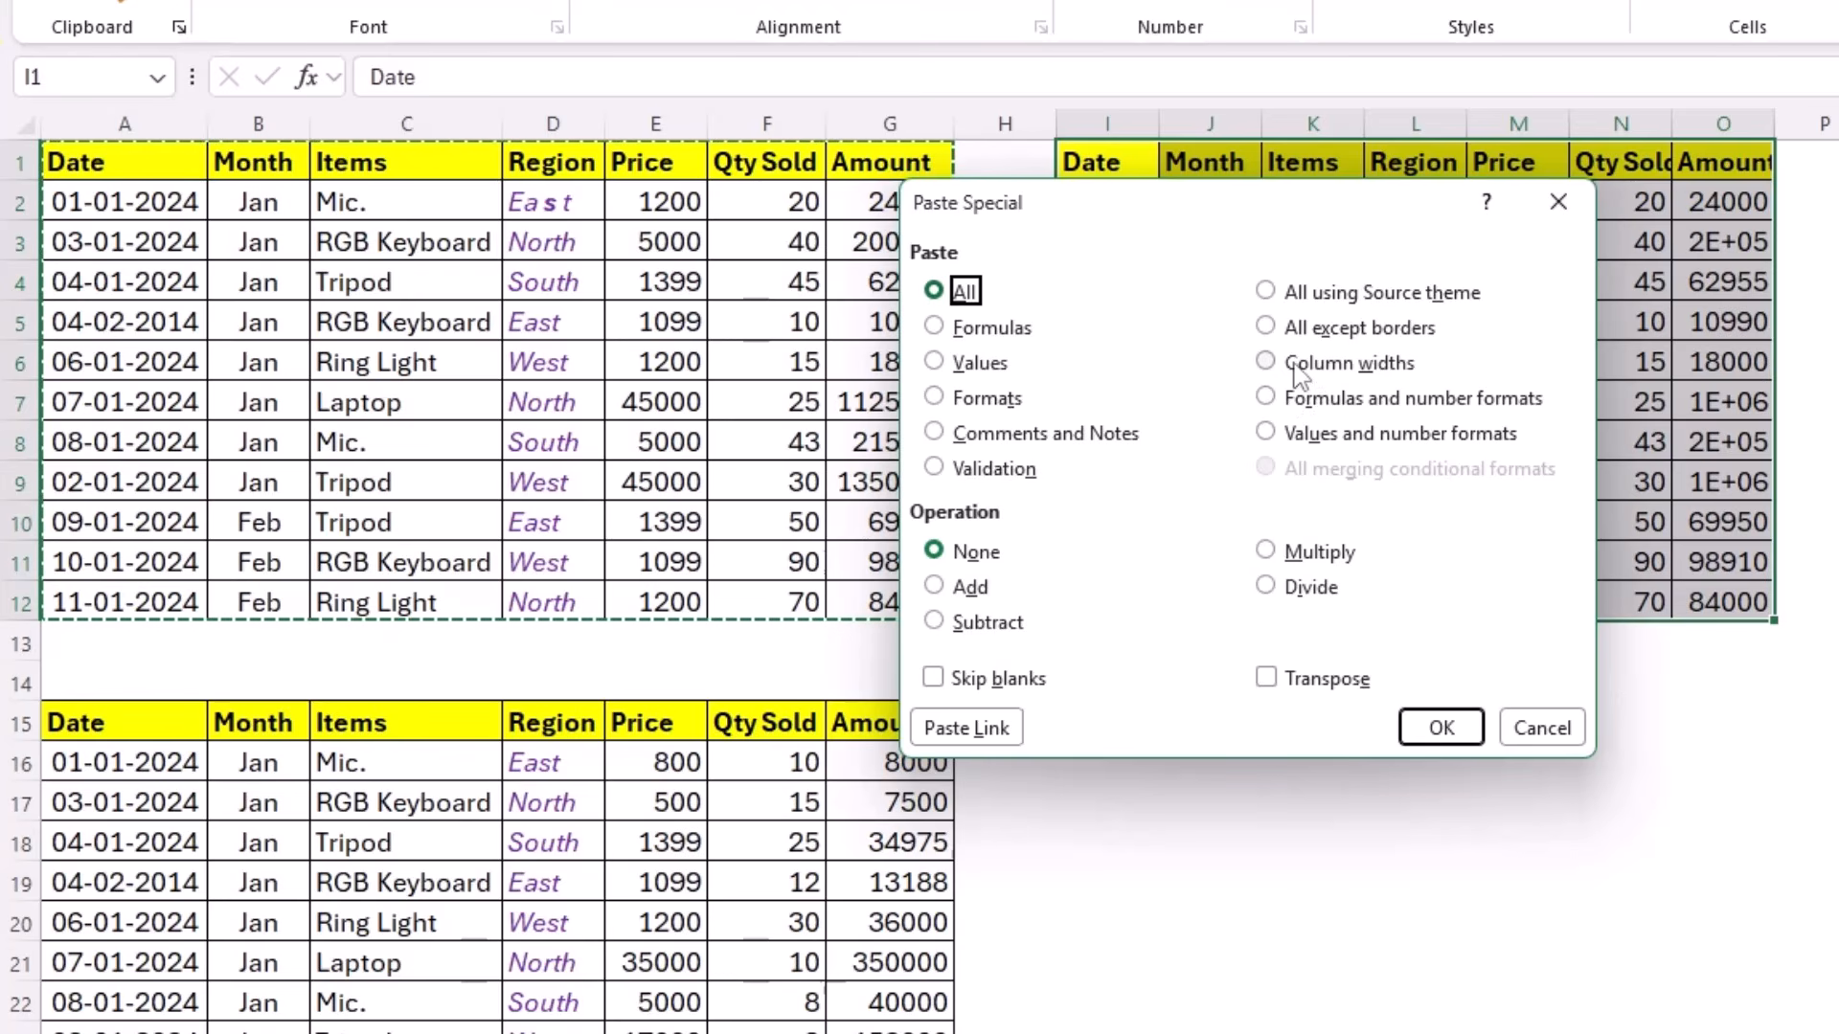
{"action": "left_click", "coordinate": [1300, 370]}
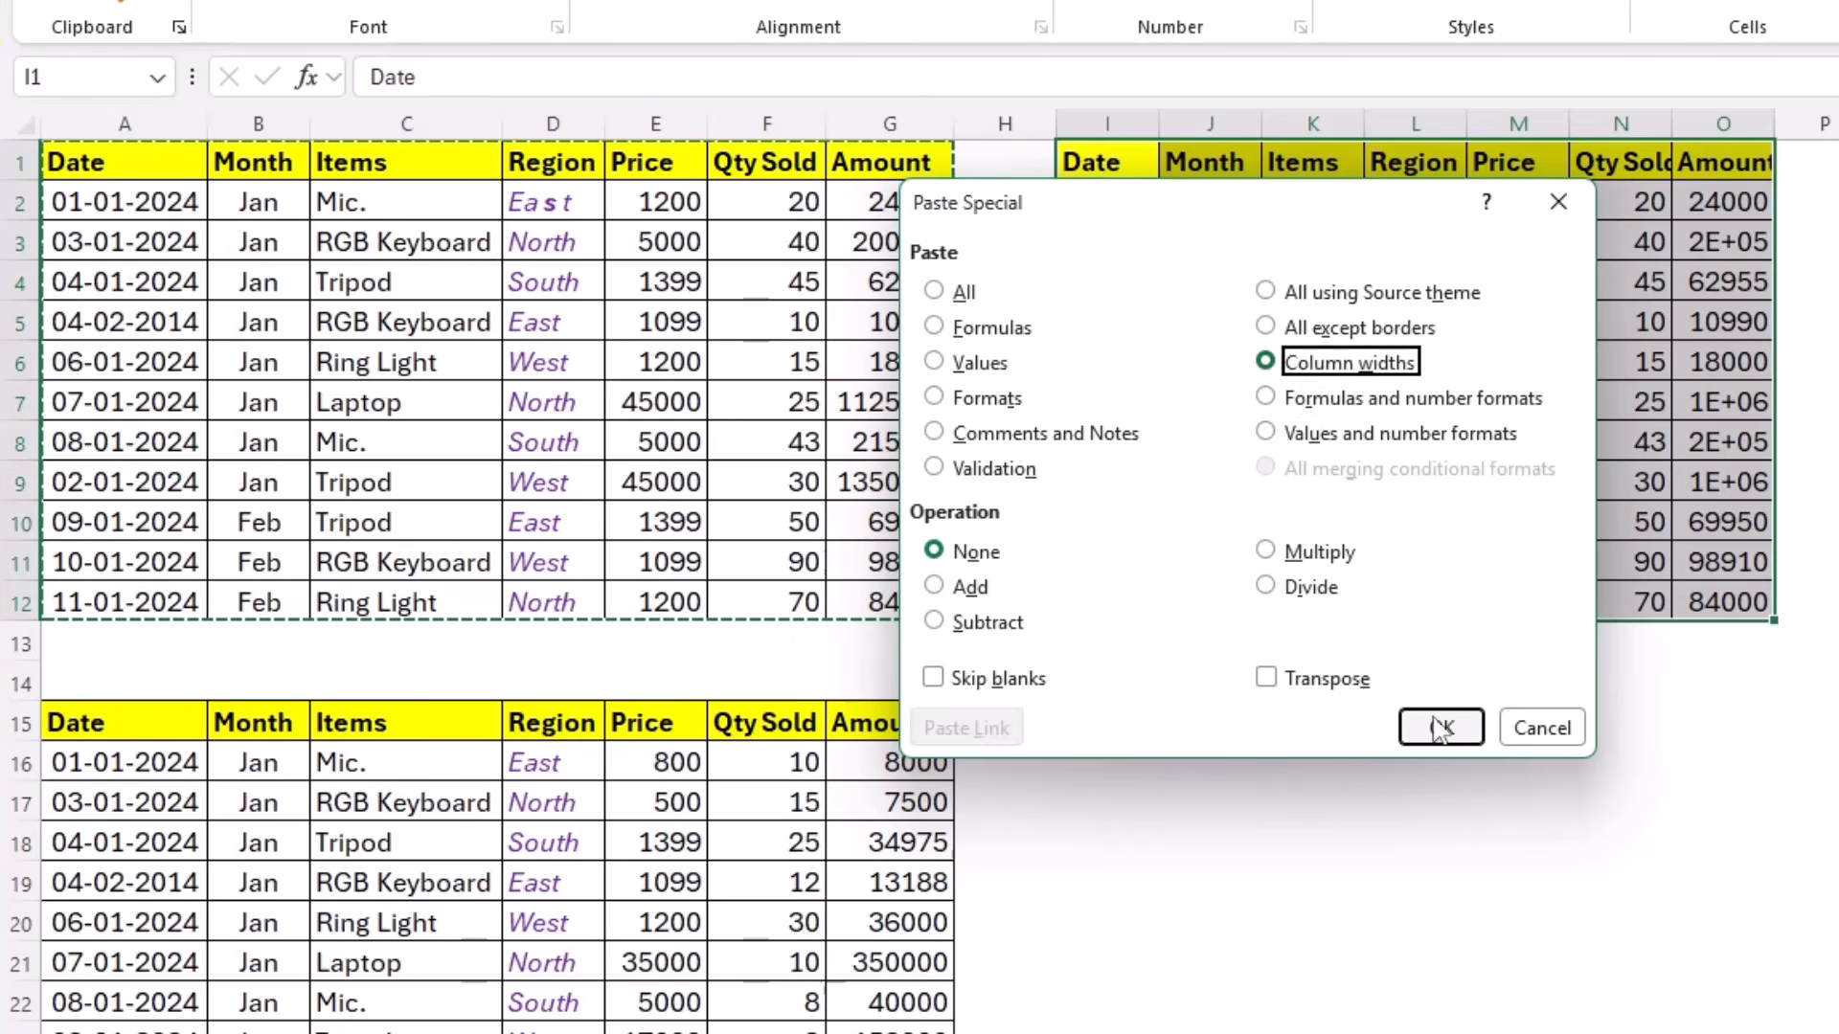
{"action": "left_click", "coordinate": [1437, 725]}
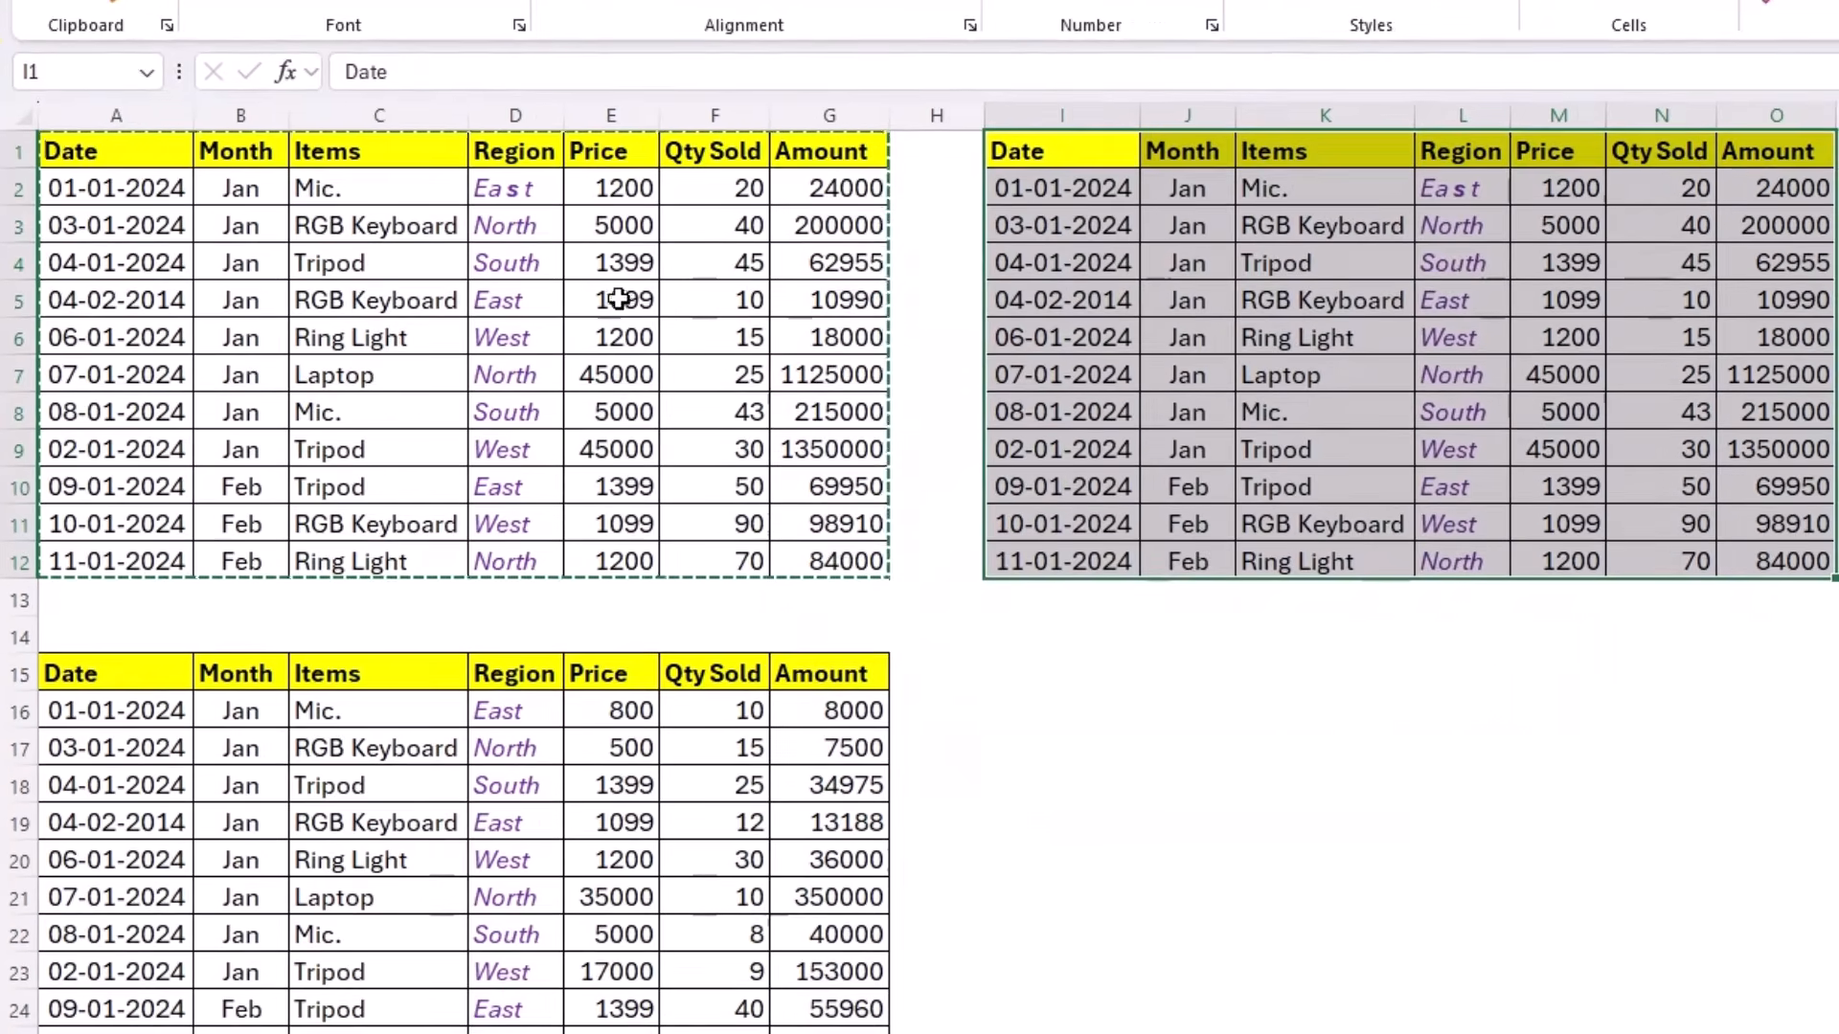
{"action": "left_click", "coordinate": [637, 319]}
{"action": "left_click", "coordinate": [1259, 402]}
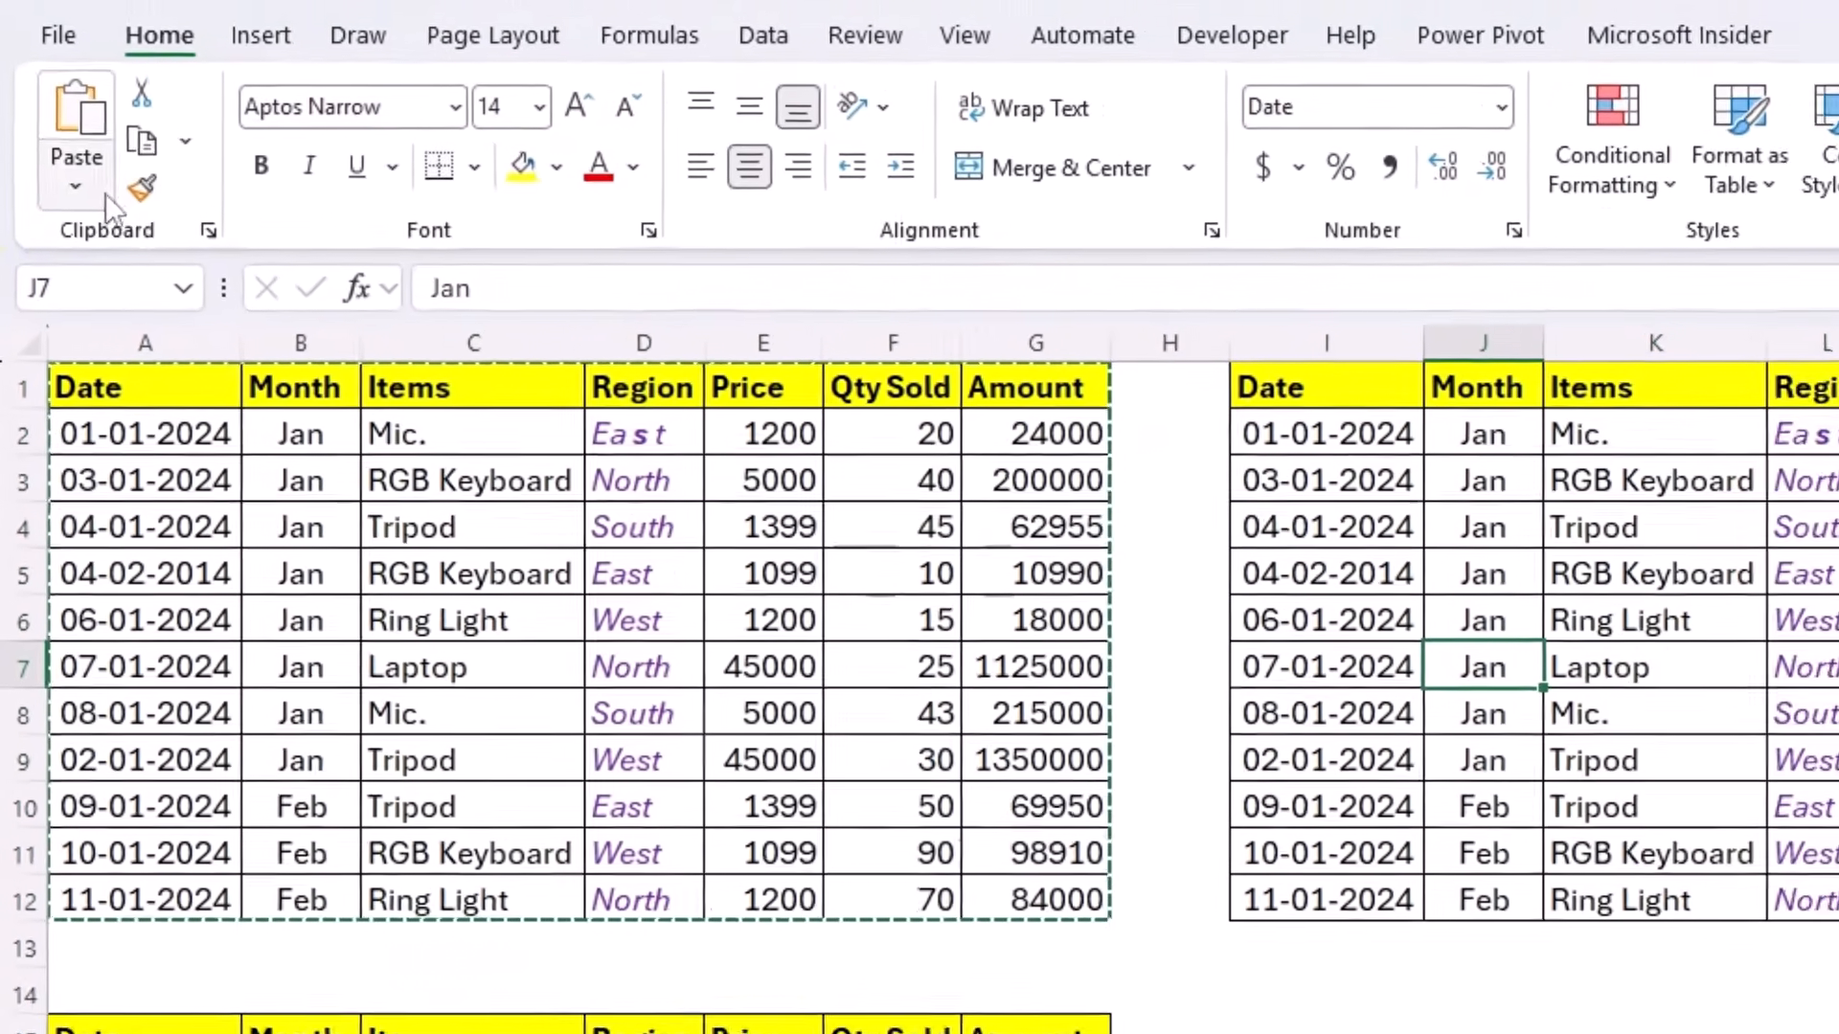
{"action": "left_click", "coordinate": [61, 149]}
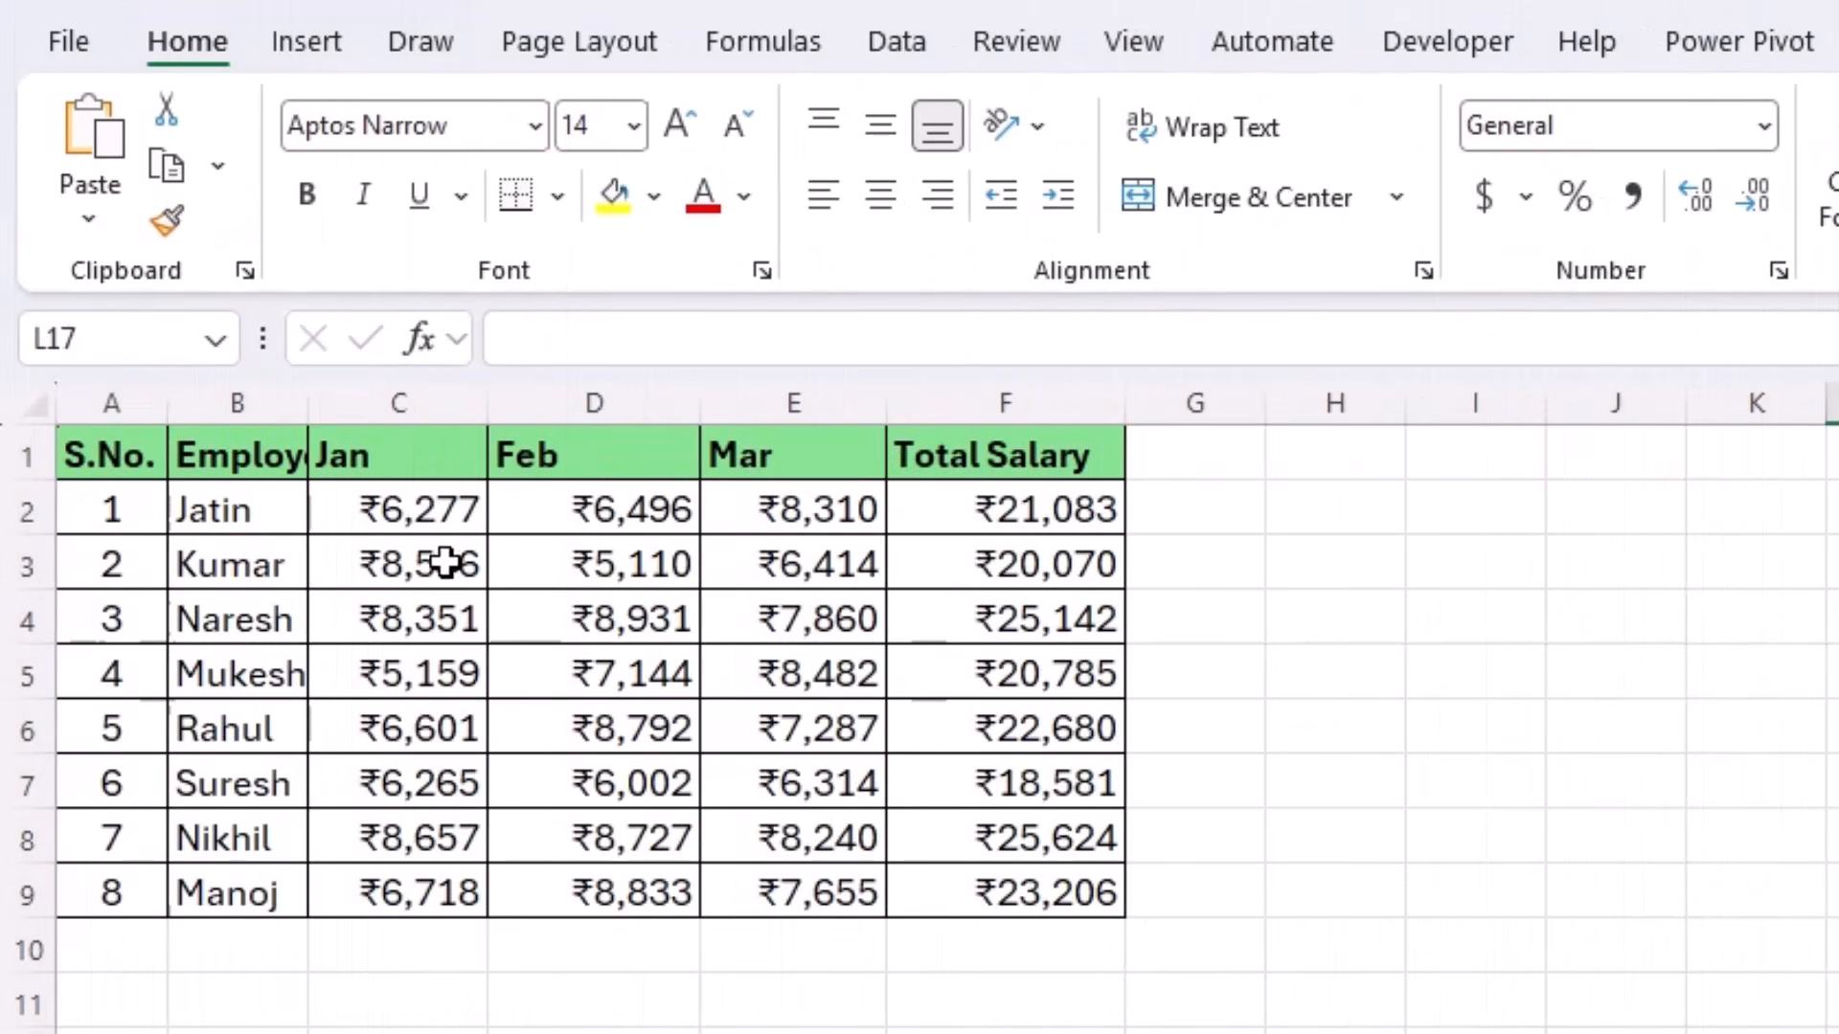
Step: Examine the monthly salaries and the Total Salary formula in the salary table's range C2:F9
{"action": "left_click", "coordinate": [468, 524]}
{"action": "left_click_drag", "start_coordinate": [472, 534], "coordinate": [601, 534]}
{"action": "left_click", "coordinate": [780, 566]}
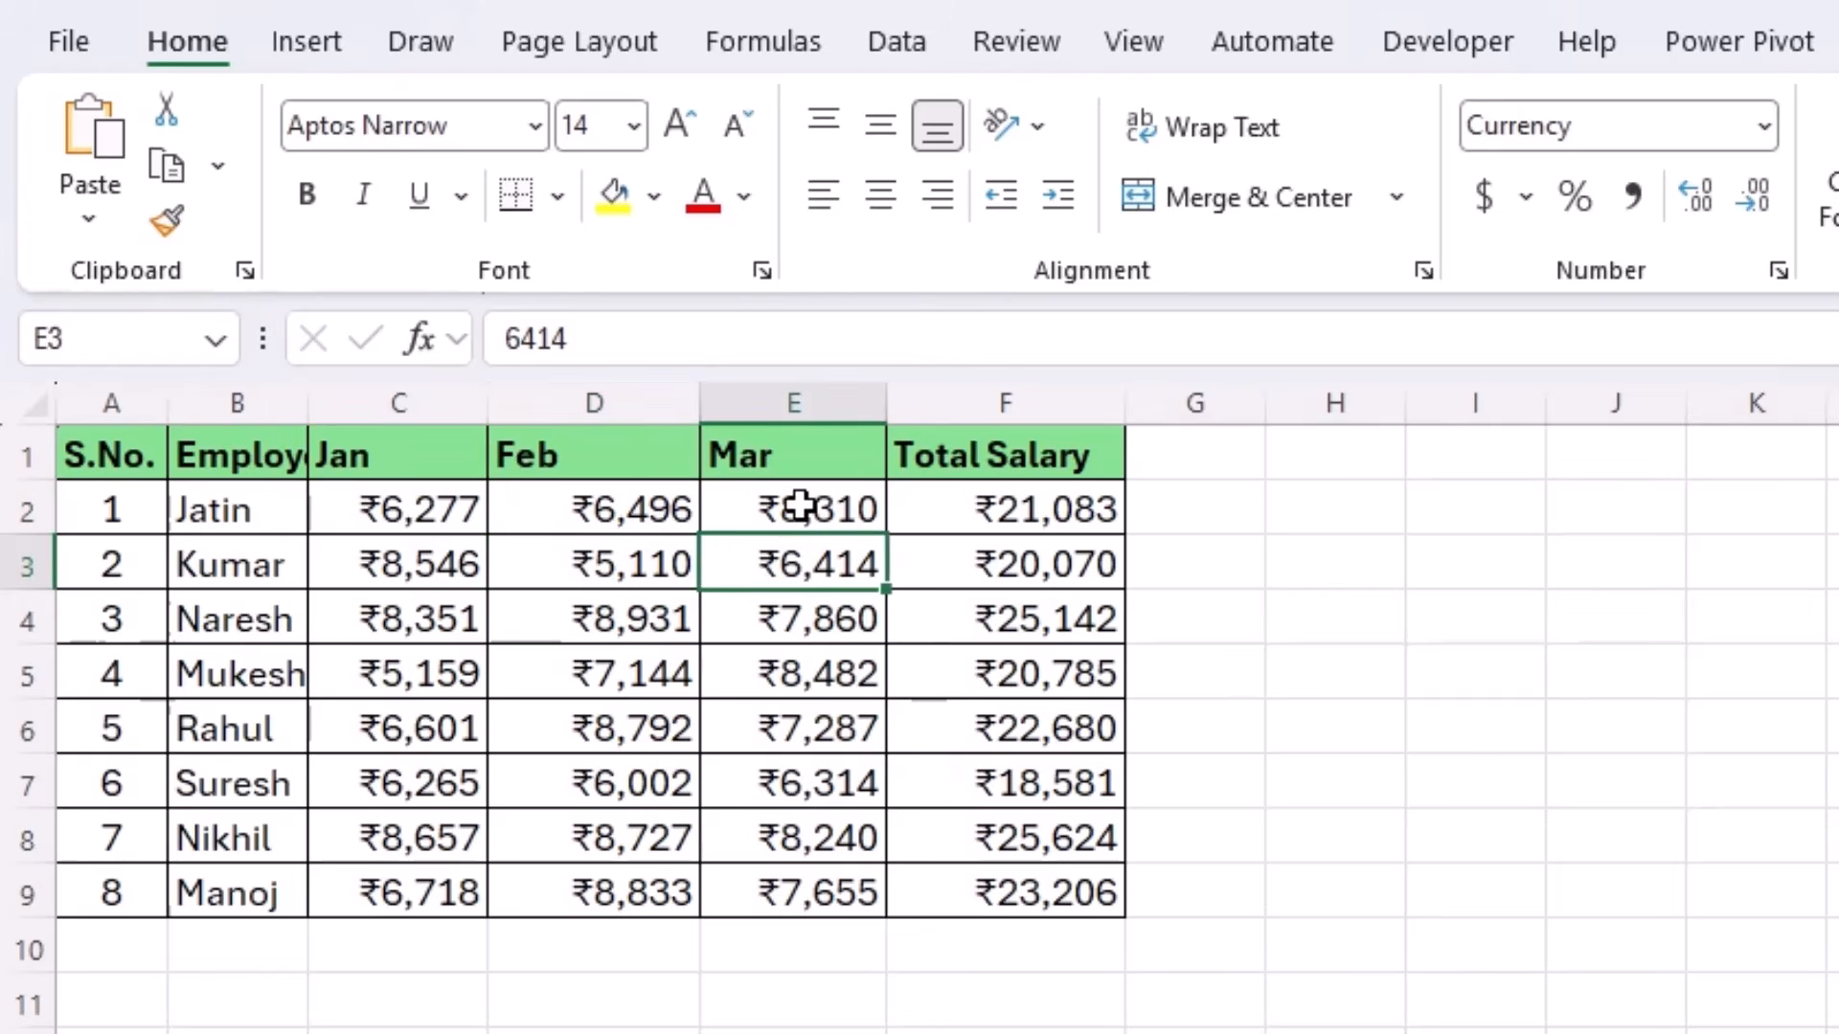
{"action": "left_click", "coordinate": [819, 517]}
{"action": "left_click", "coordinate": [973, 517]}
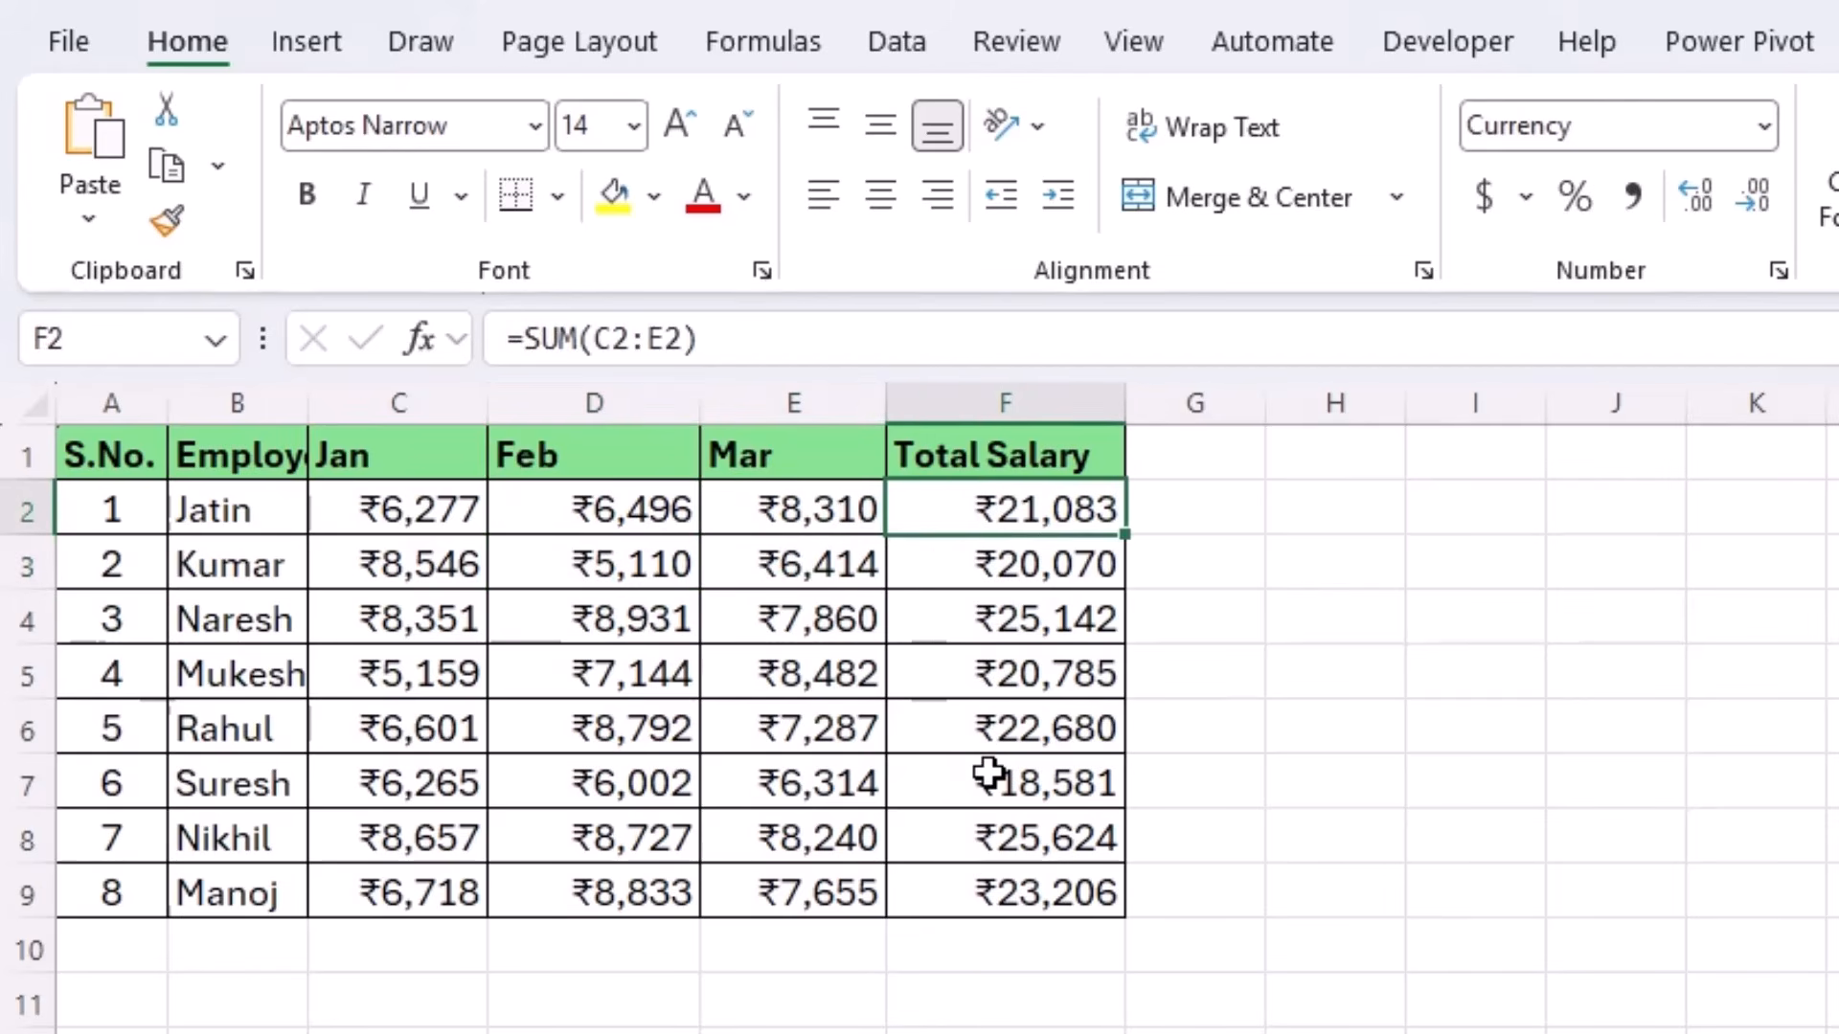
{"action": "left_click_drag", "start_coordinate": [452, 516], "coordinate": [1025, 876]}
{"action": "left_click_drag", "start_coordinate": [439, 526], "coordinate": [1026, 882]}
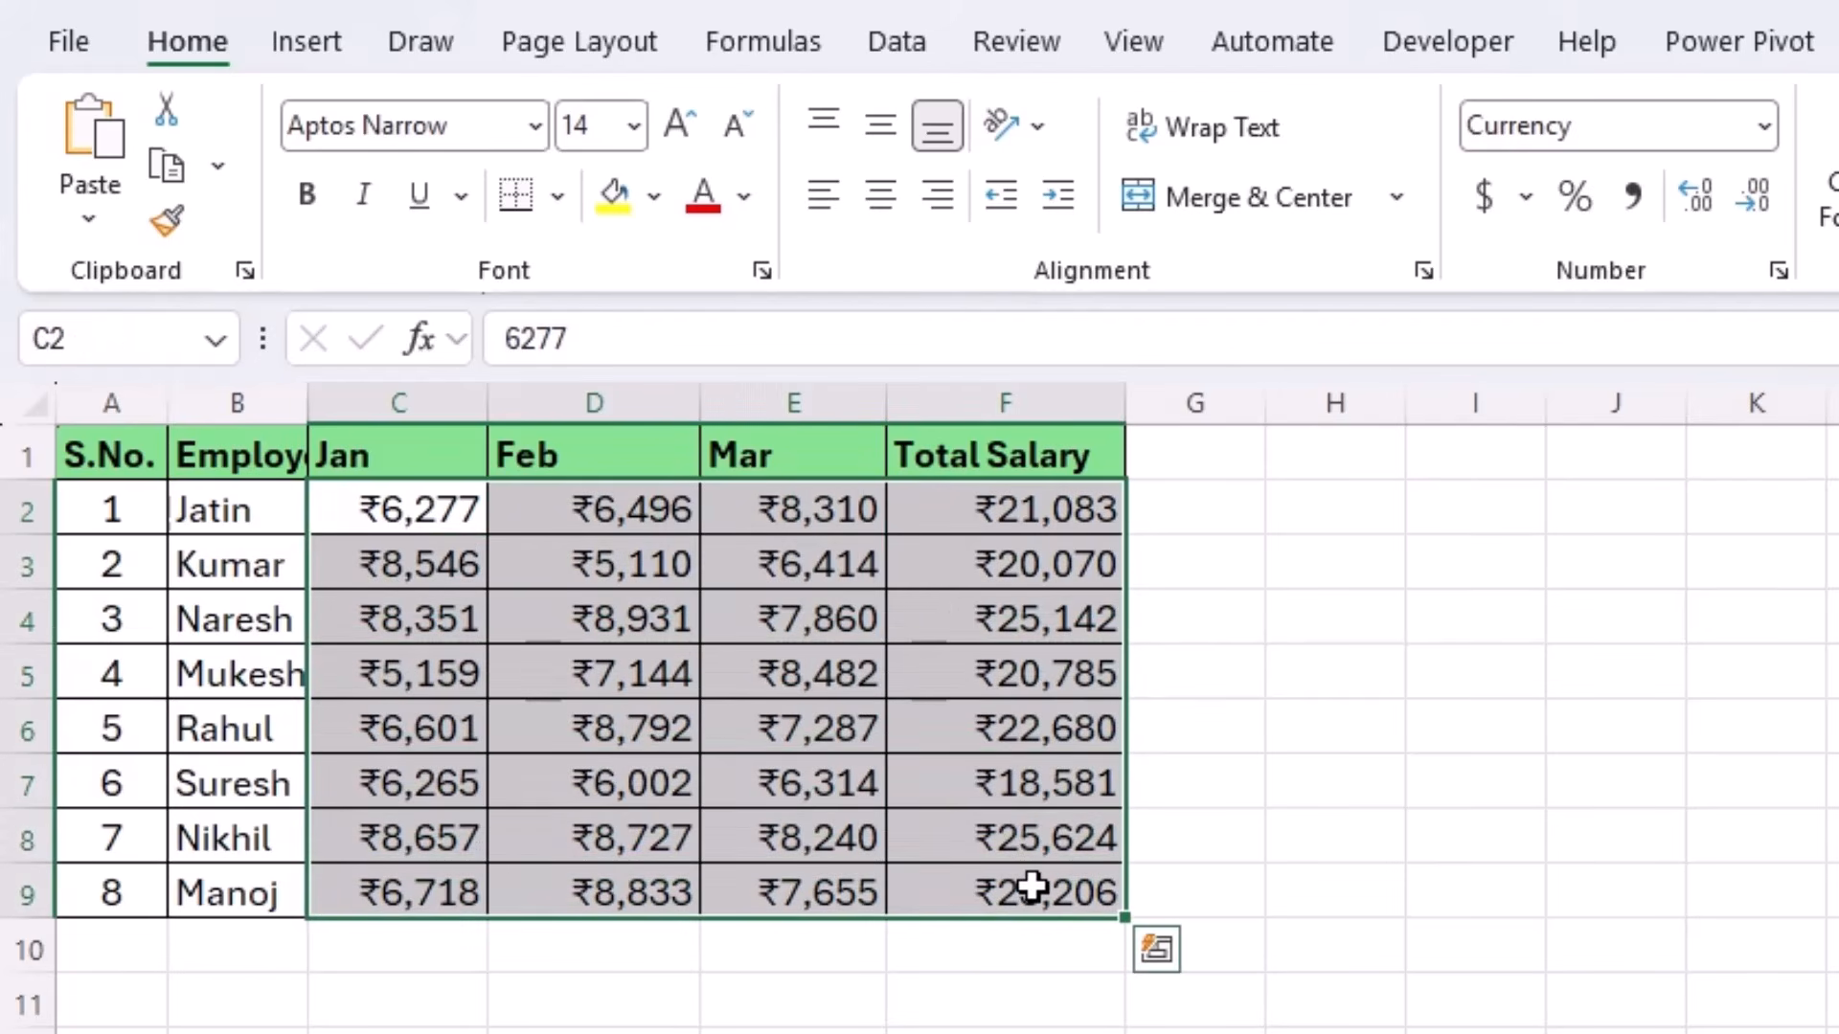
Step: Copy the salary table A1:F9 and paste its formulas and number formats at H1 using Paste Special
{"action": "left_click_drag", "start_coordinate": [111, 439], "coordinate": [1015, 890]}
{"action": "key", "text": "ctrl+c"}
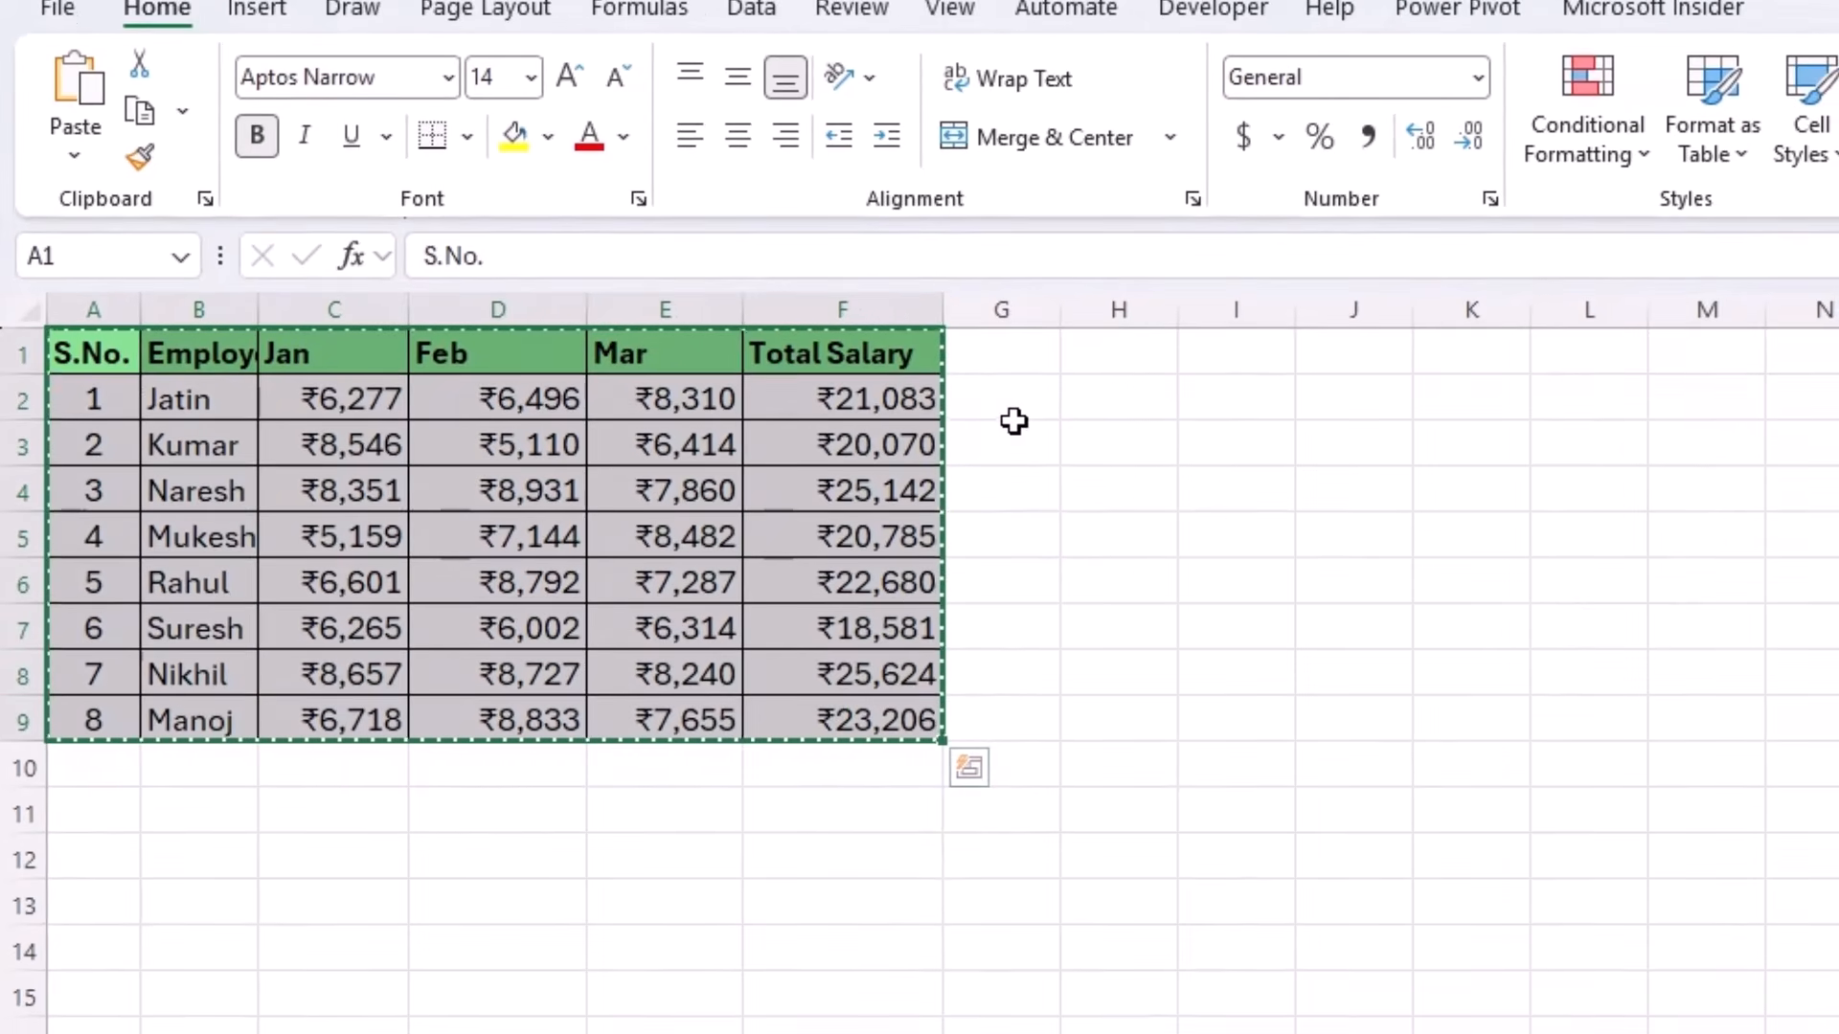
{"action": "left_click", "coordinate": [1108, 364]}
{"action": "right_click", "coordinate": [1111, 362]}
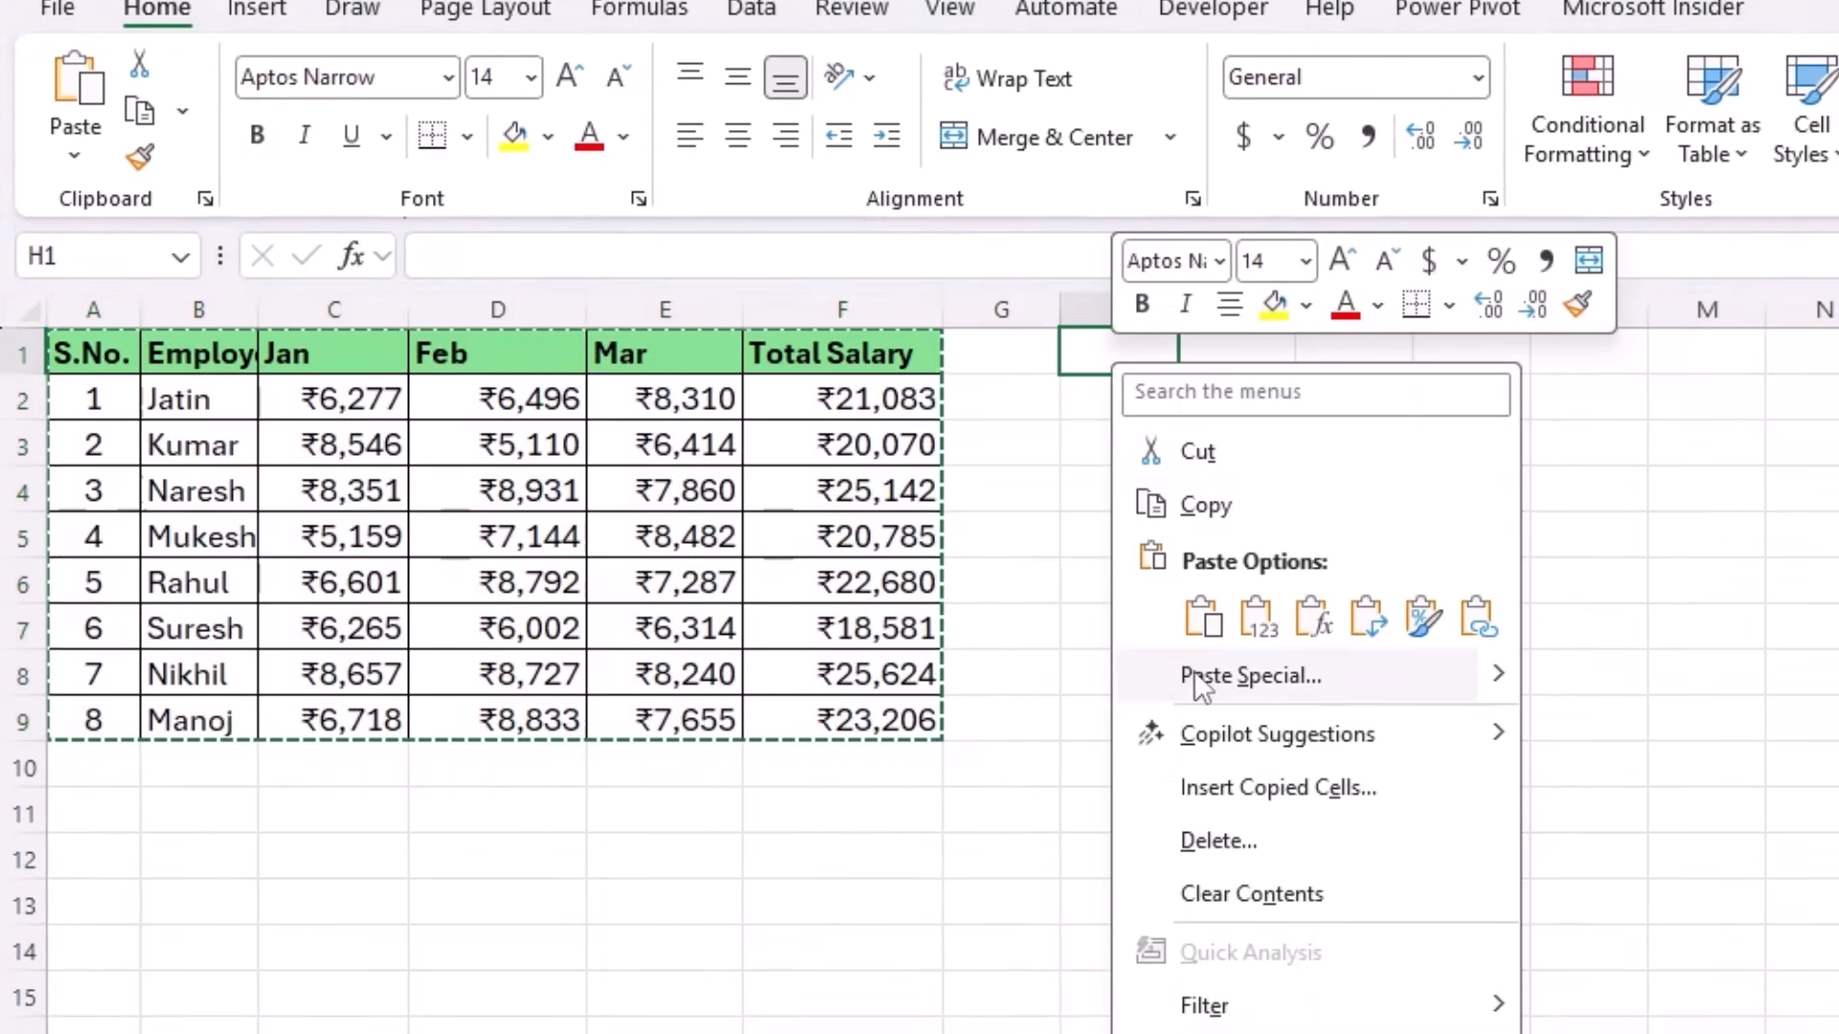
{"action": "left_click", "coordinate": [1245, 675]}
{"action": "left_click_drag", "start_coordinate": [1238, 431], "coordinate": [1678, 356]}
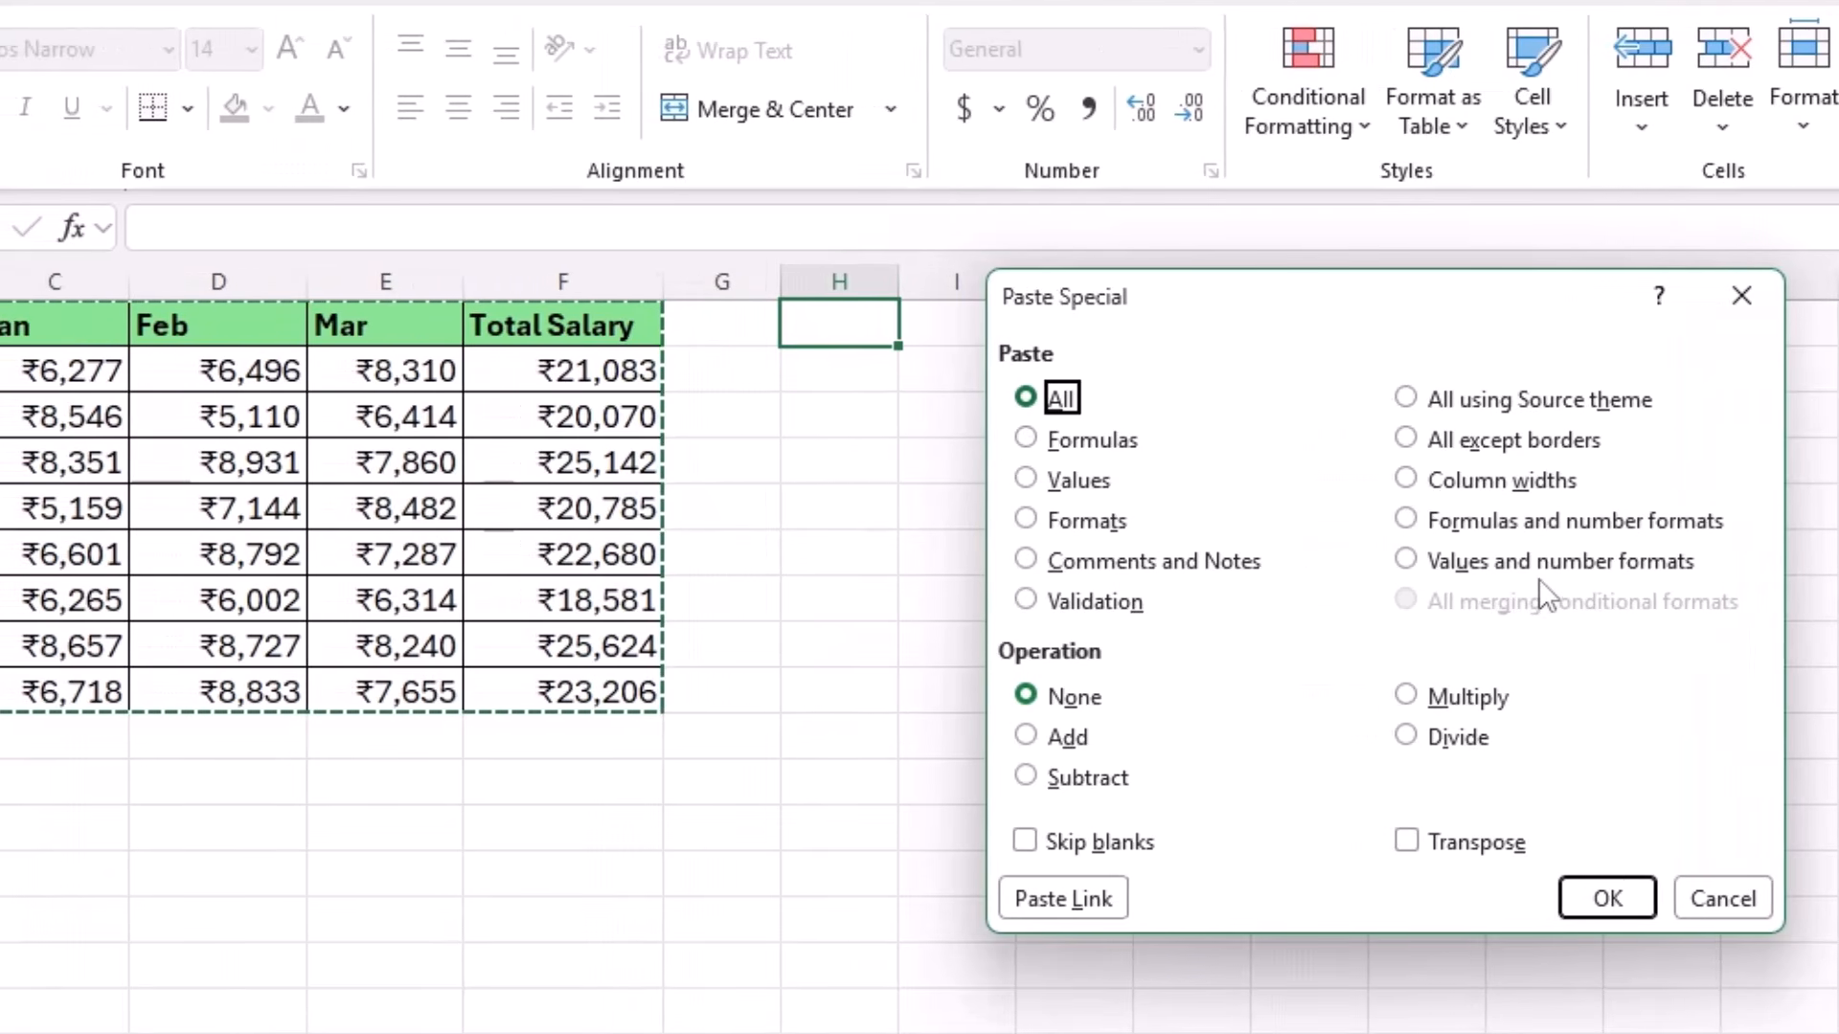
{"action": "left_click", "coordinate": [1405, 518]}
{"action": "left_click", "coordinate": [1607, 898]}
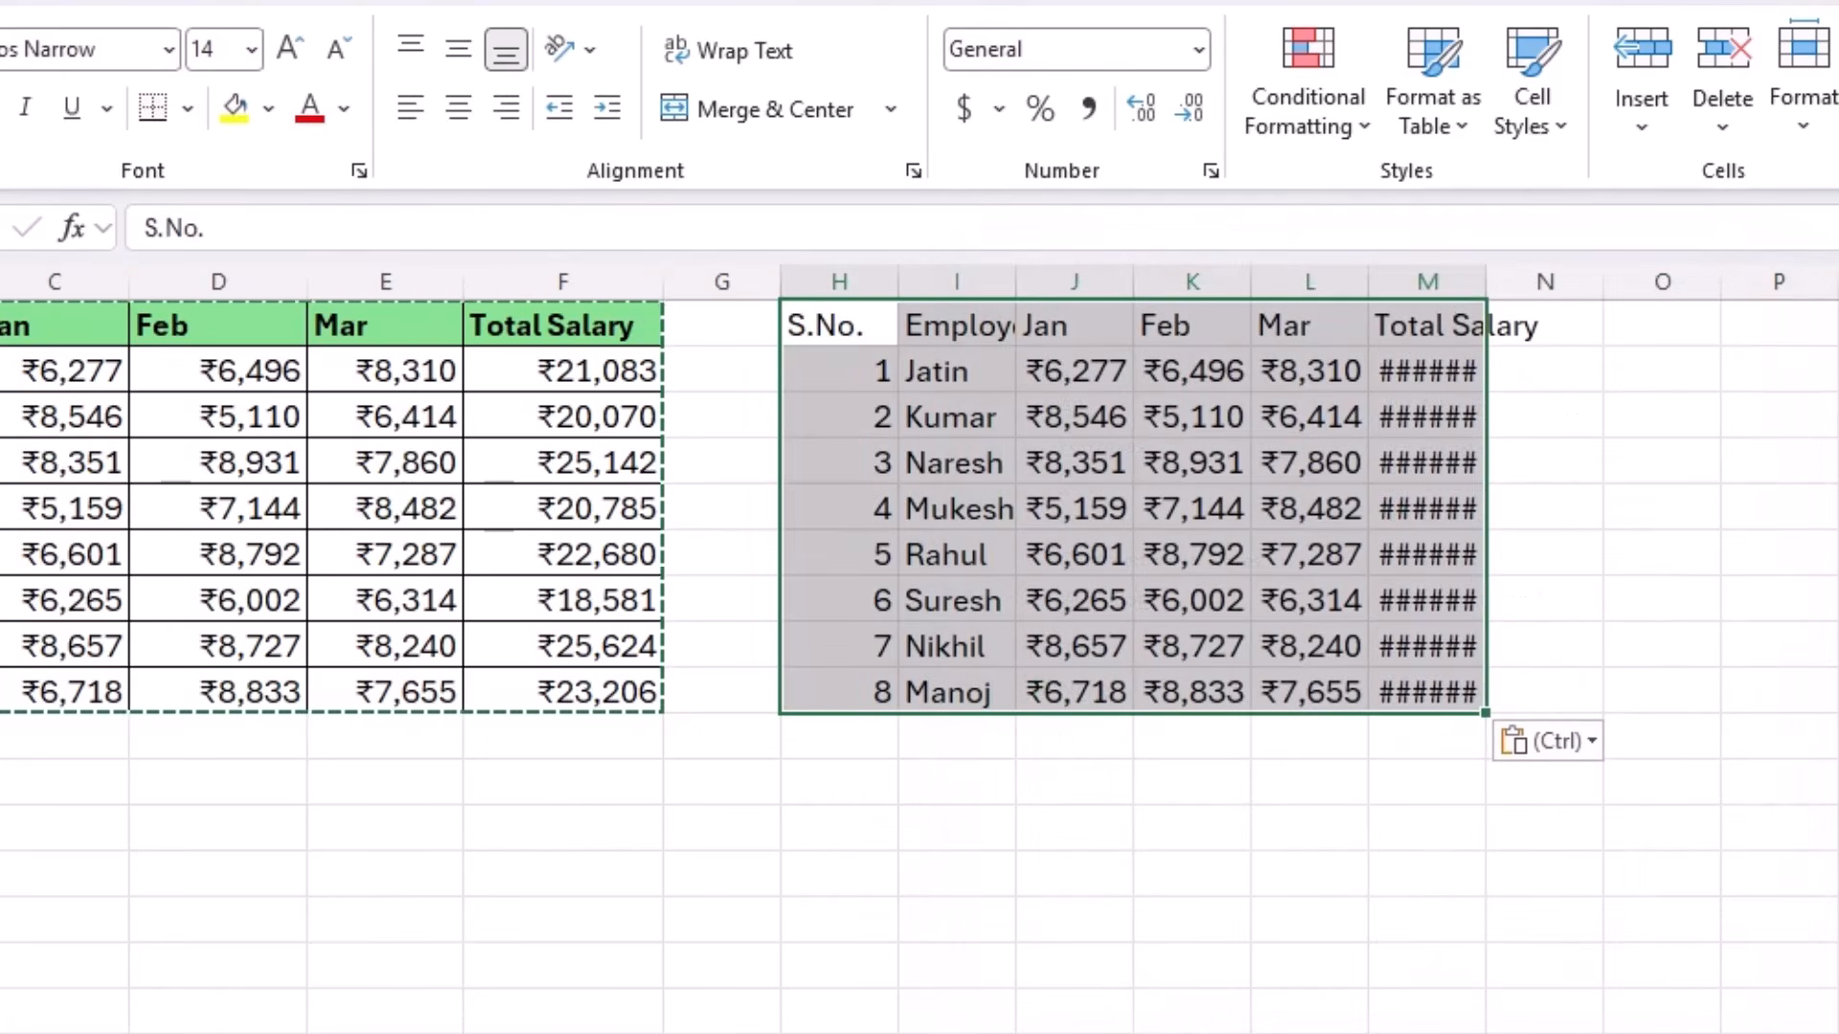
Step: Apply the source column widths to the pasted salary table at H1 using Paste Special
{"action": "right_click", "coordinate": [842, 331]}
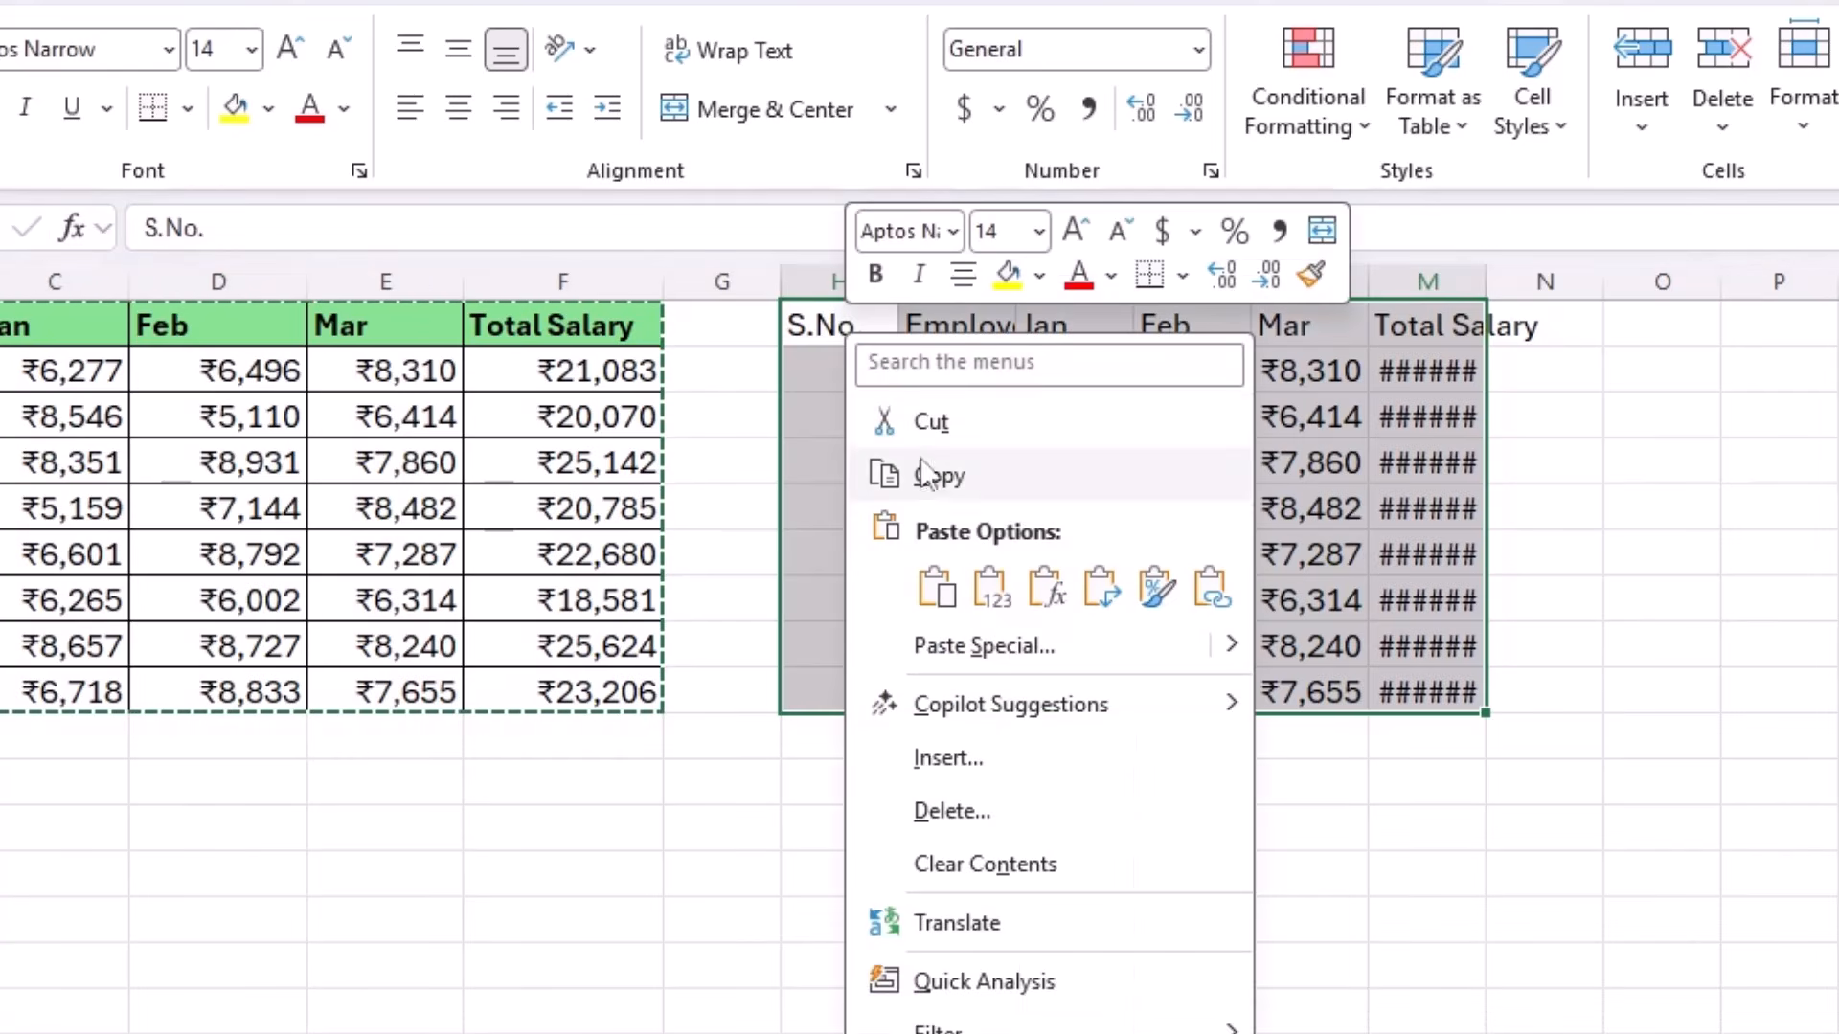
{"action": "left_click", "coordinate": [969, 651]}
{"action": "left_click", "coordinate": [1031, 572]}
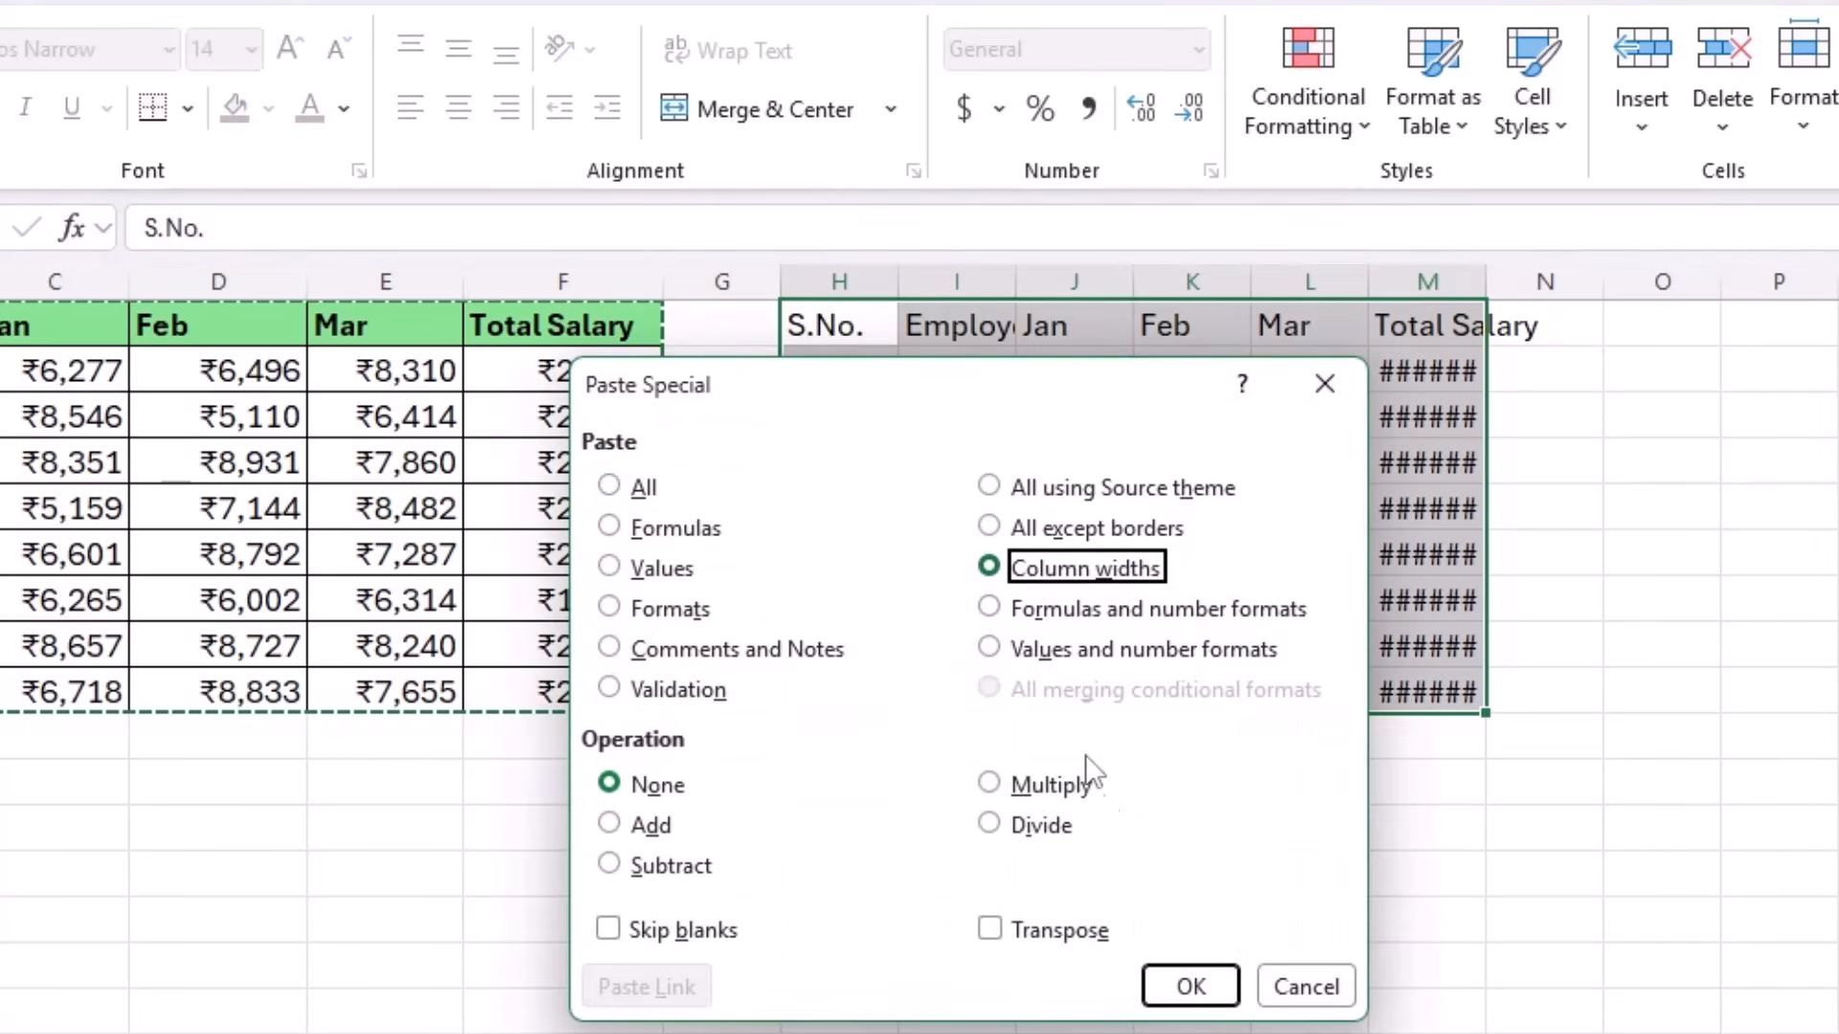
{"action": "left_click", "coordinate": [1188, 985]}
{"action": "left_click", "coordinate": [1314, 554]}
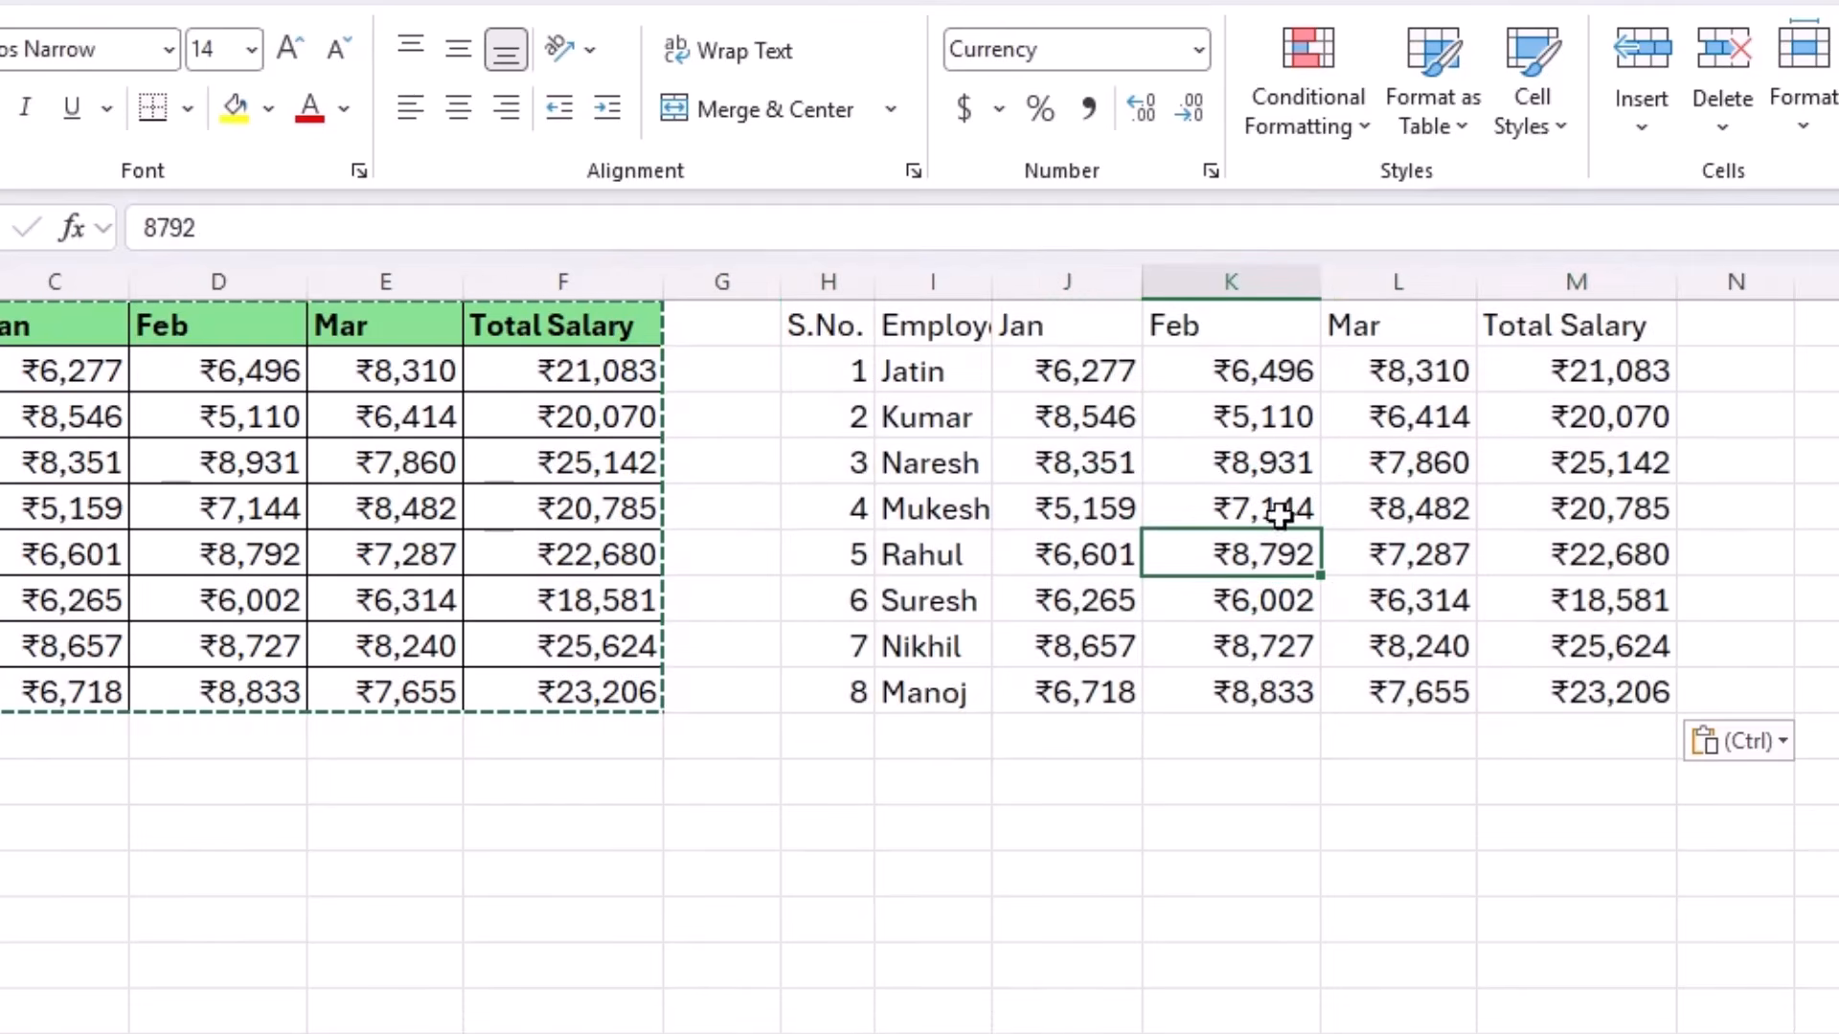
Step: Clear the Jan, Feb and Mar salaries in J2:L9 and check the Total Salary cell M2
{"action": "left_click_drag", "start_coordinate": [1066, 377], "coordinate": [1380, 445]}
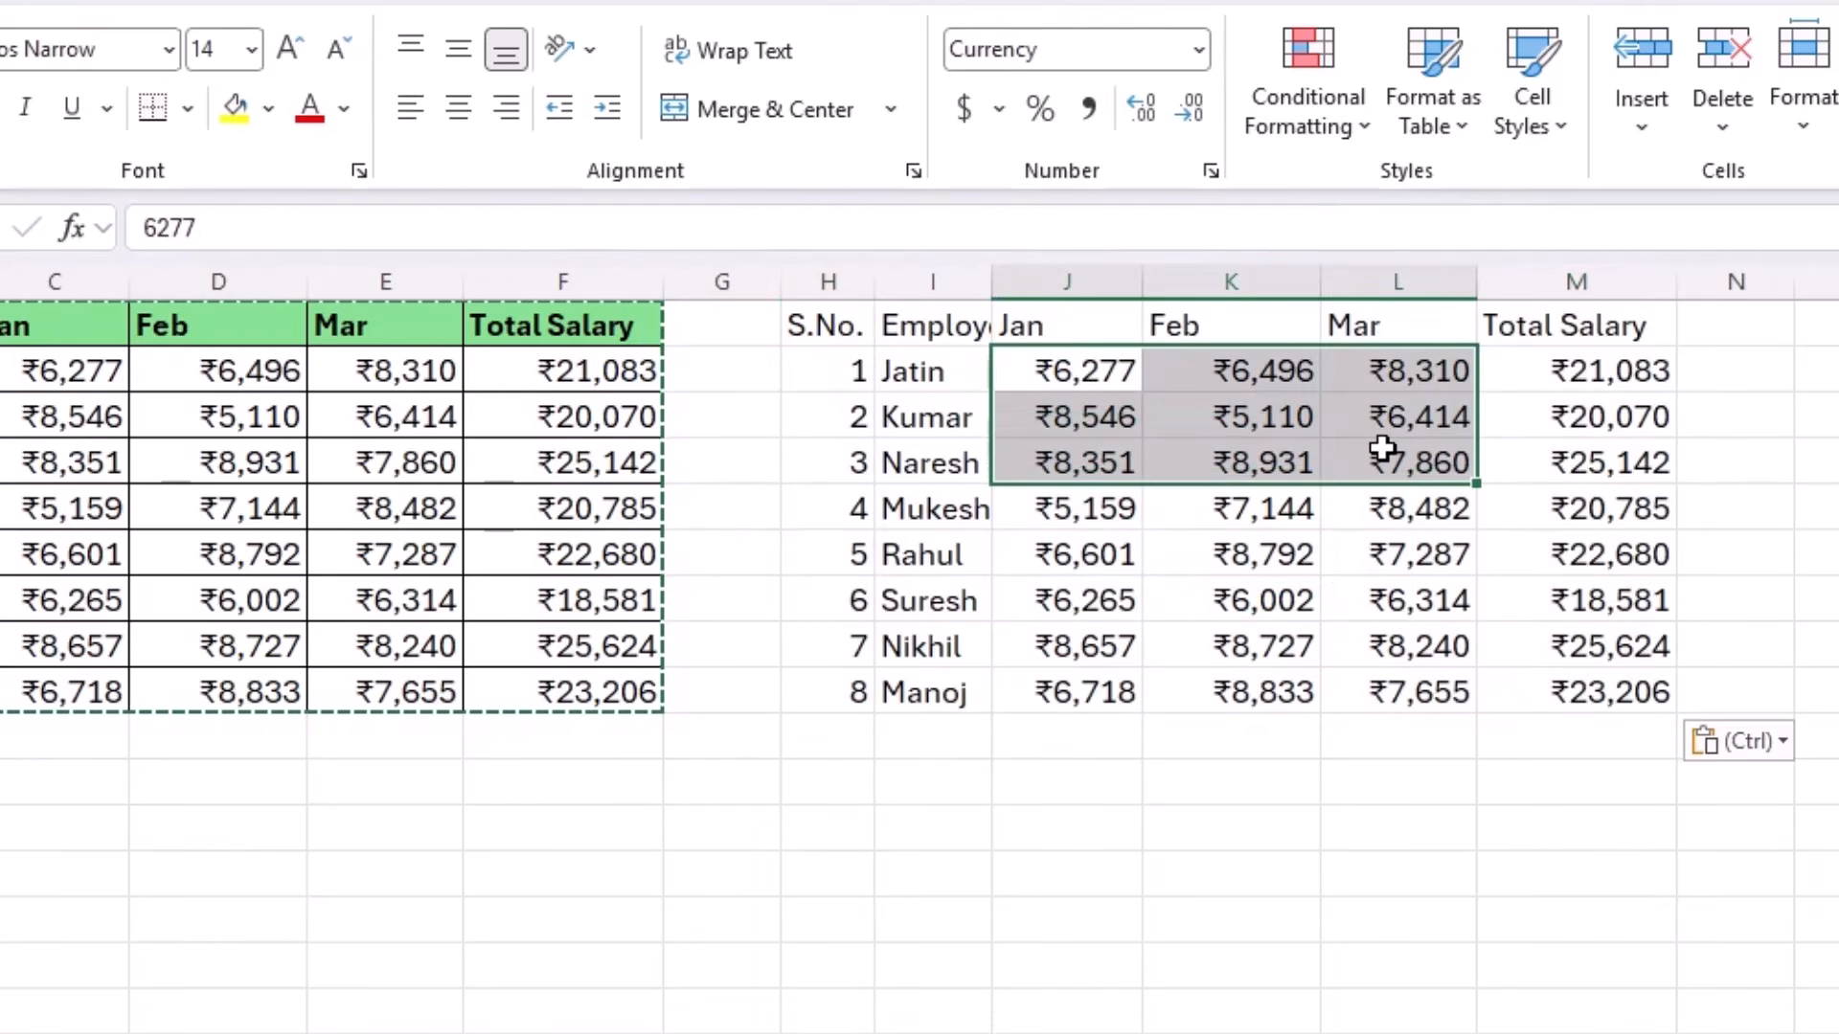
{"action": "left_click_drag", "start_coordinate": [1382, 447], "coordinate": [1388, 657]}
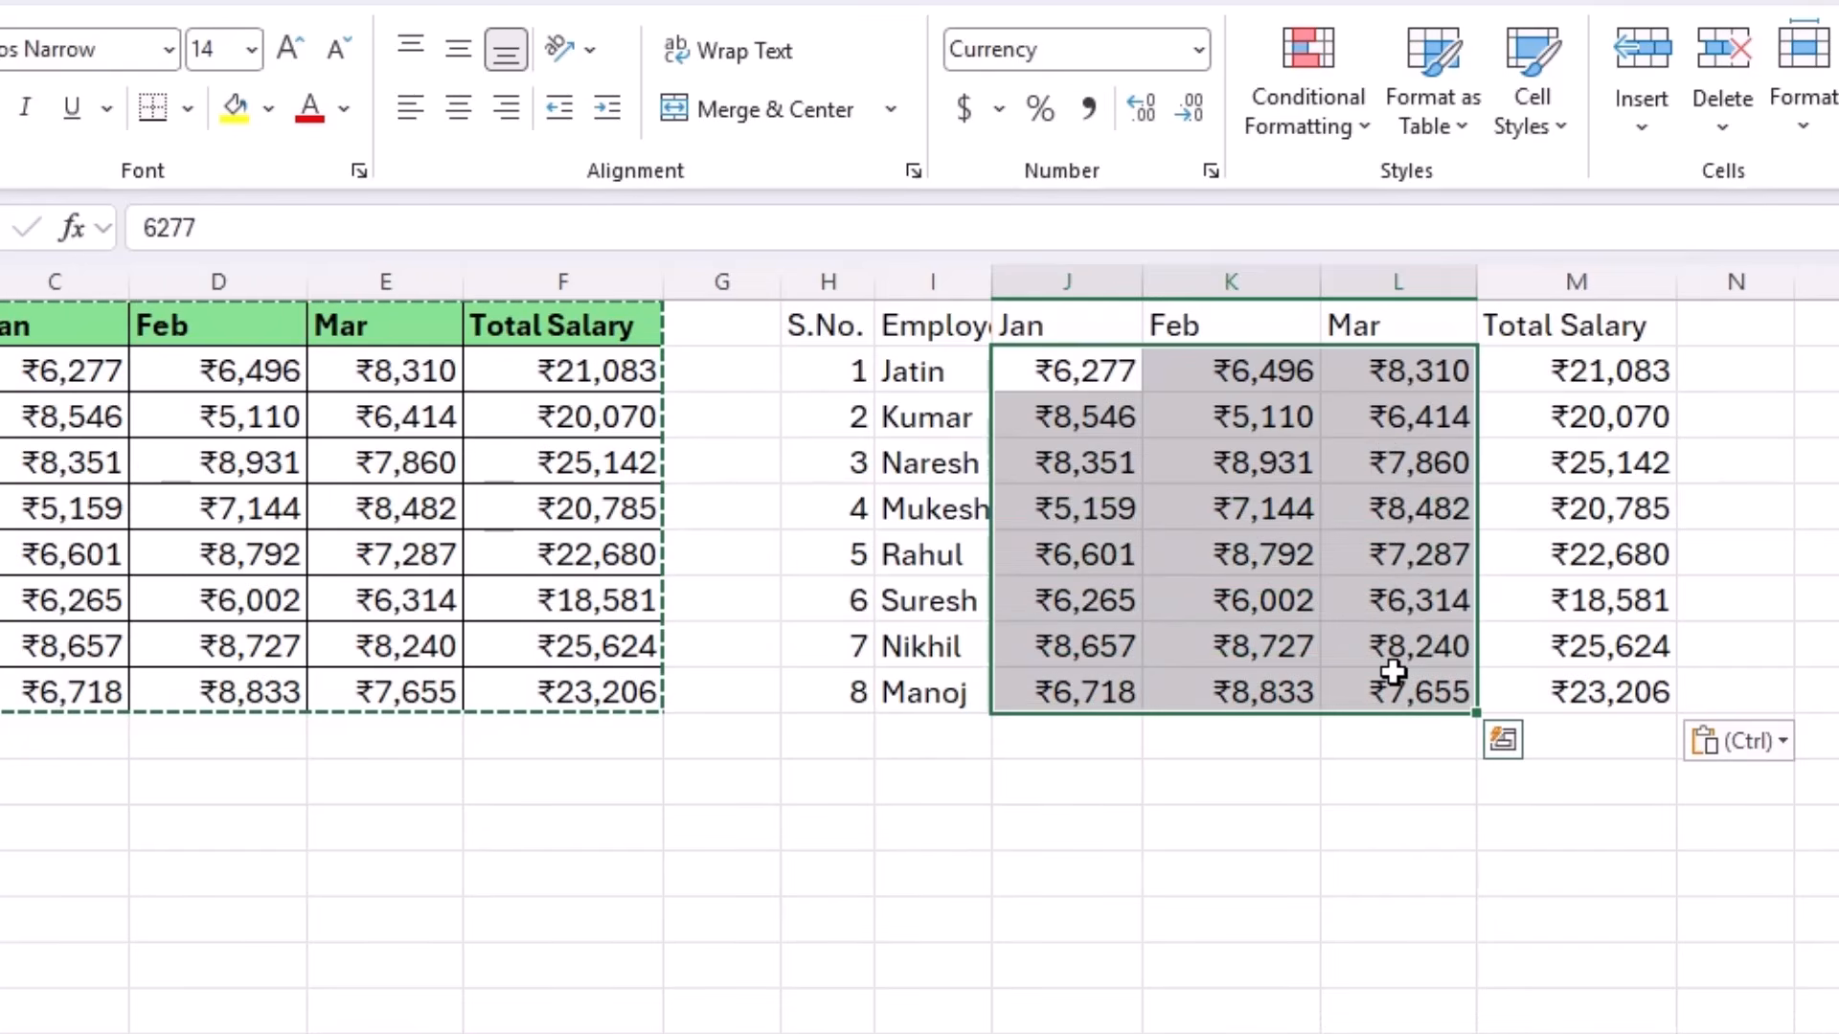
{"action": "key", "text": "Delete"}
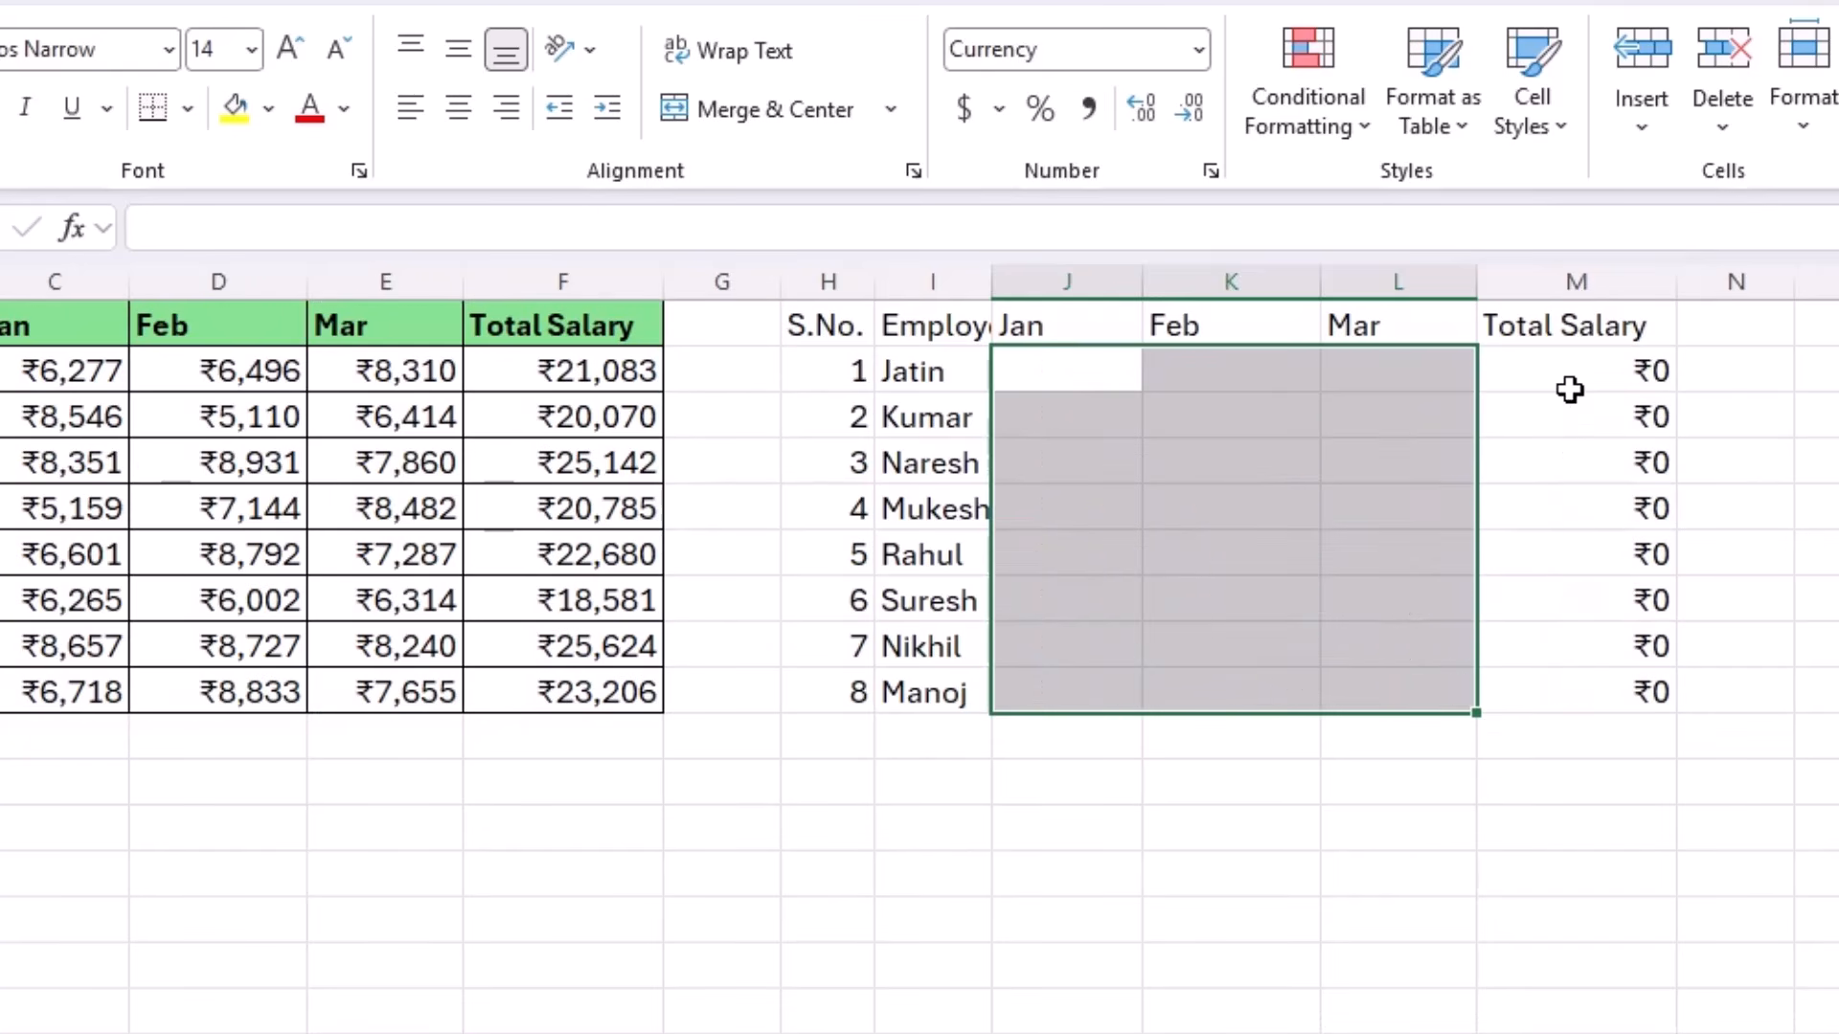
{"action": "left_click", "coordinate": [1569, 389]}
Step: Enter test salaries 45, 54 and 22 in J2:L2 and 48788 in J3, and check the Total Salary formulas in column M
{"action": "left_click", "coordinate": [1117, 389]}
{"action": "type", "text": "45"}
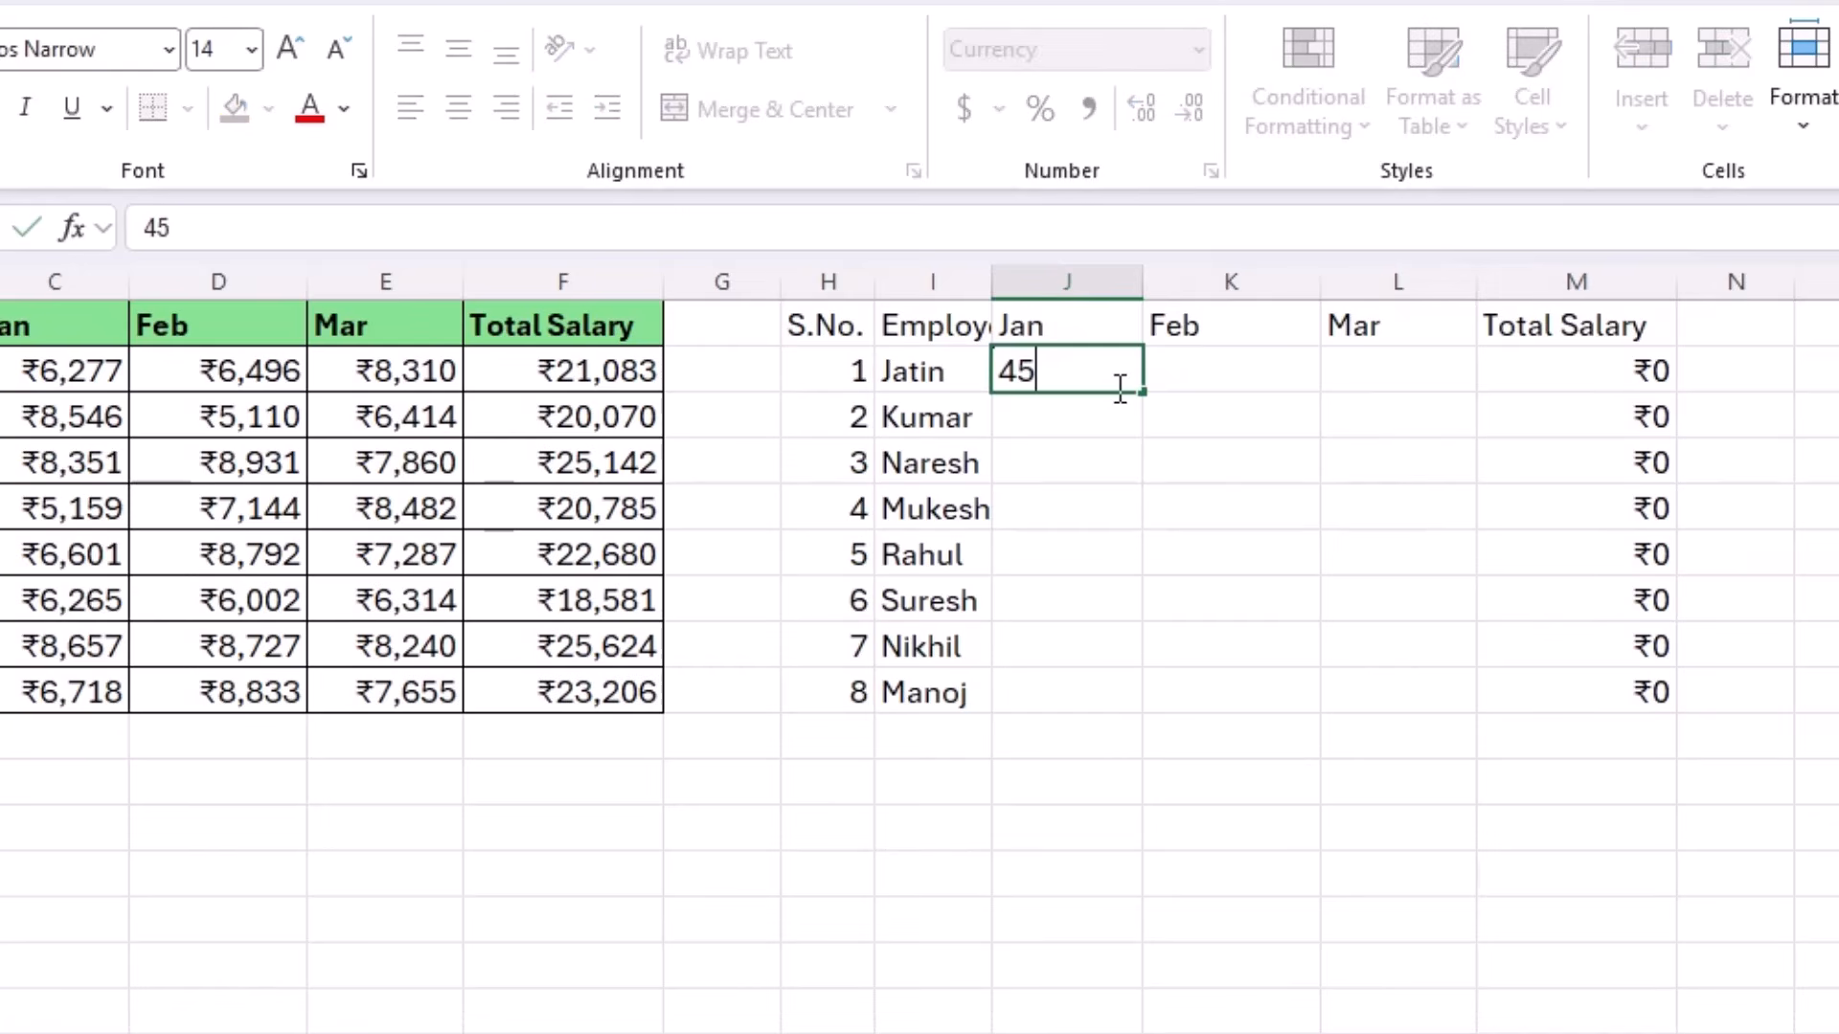
{"action": "key", "text": "Tab"}
{"action": "type", "text": "54"}
{"action": "key", "text": "Tab"}
{"action": "type", "text": "22"}
{"action": "key", "text": "Return"}
{"action": "type", "text": "48788"}
{"action": "key", "text": "Tab"}
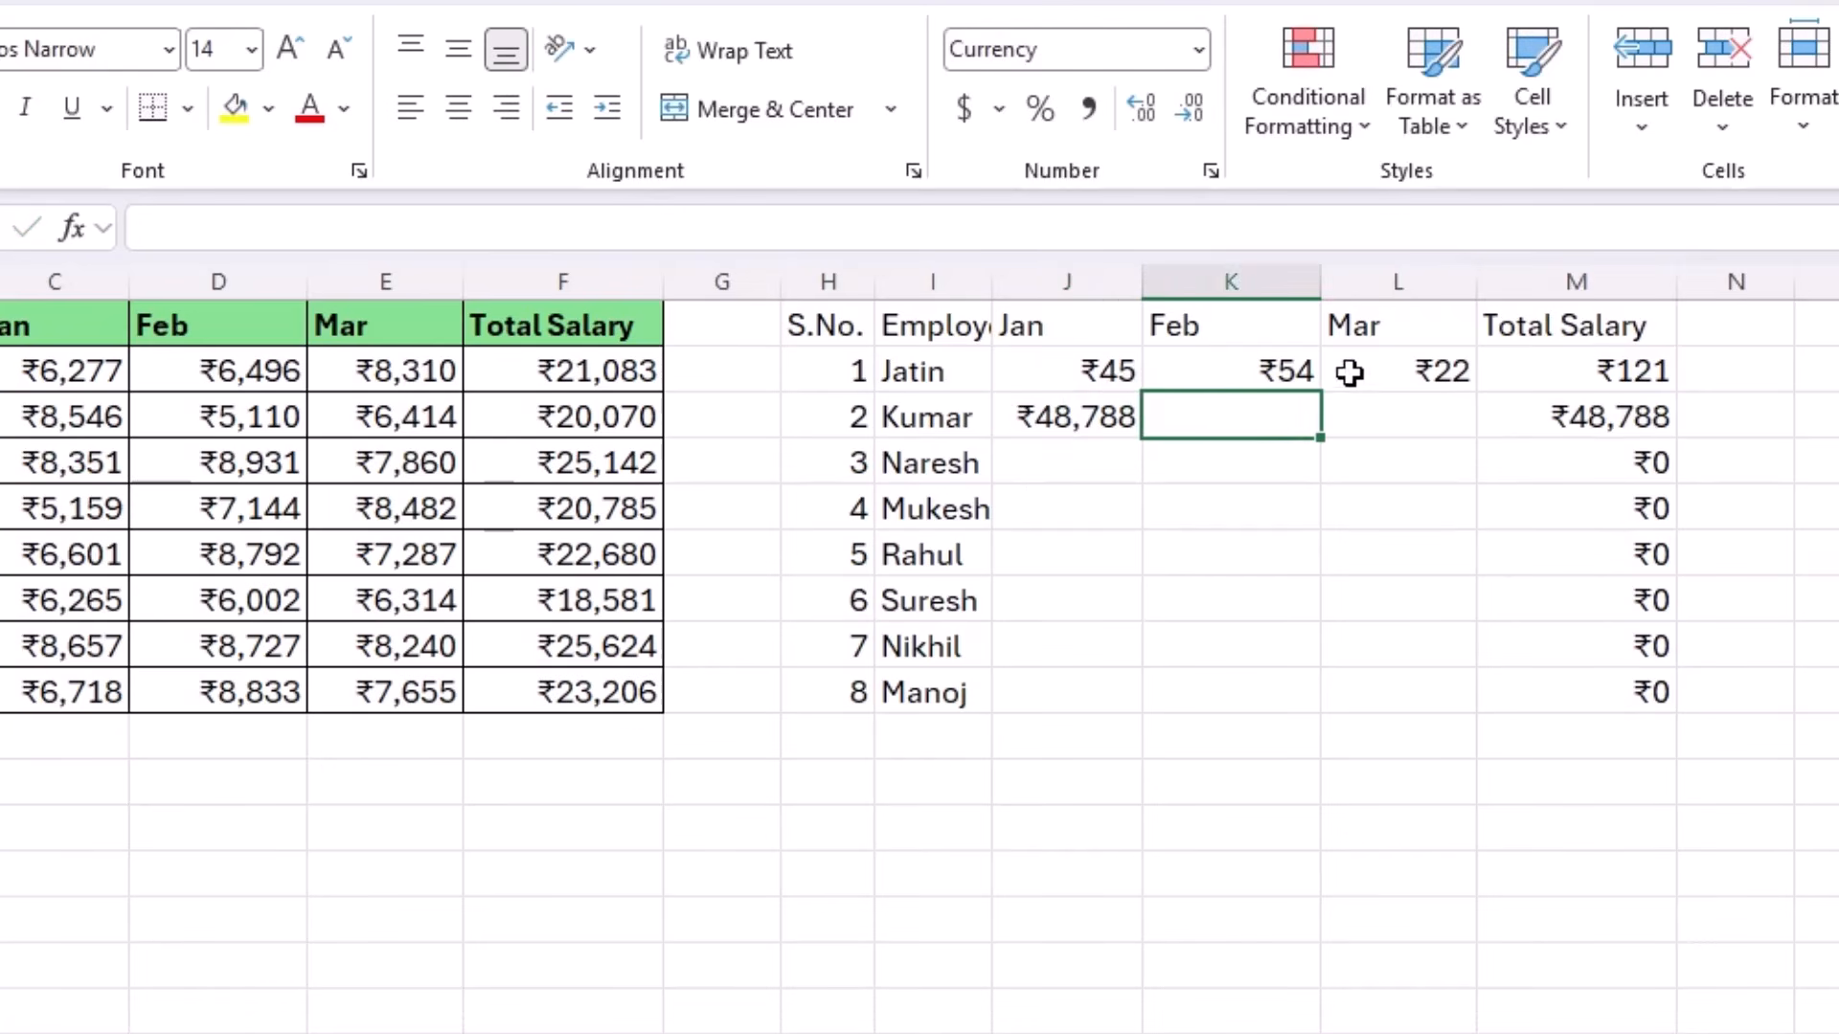
{"action": "left_click", "coordinate": [1060, 418]}
{"action": "left_click", "coordinate": [1063, 373]}
{"action": "left_click", "coordinate": [1656, 462]}
{"action": "left_click", "coordinate": [1630, 554]}
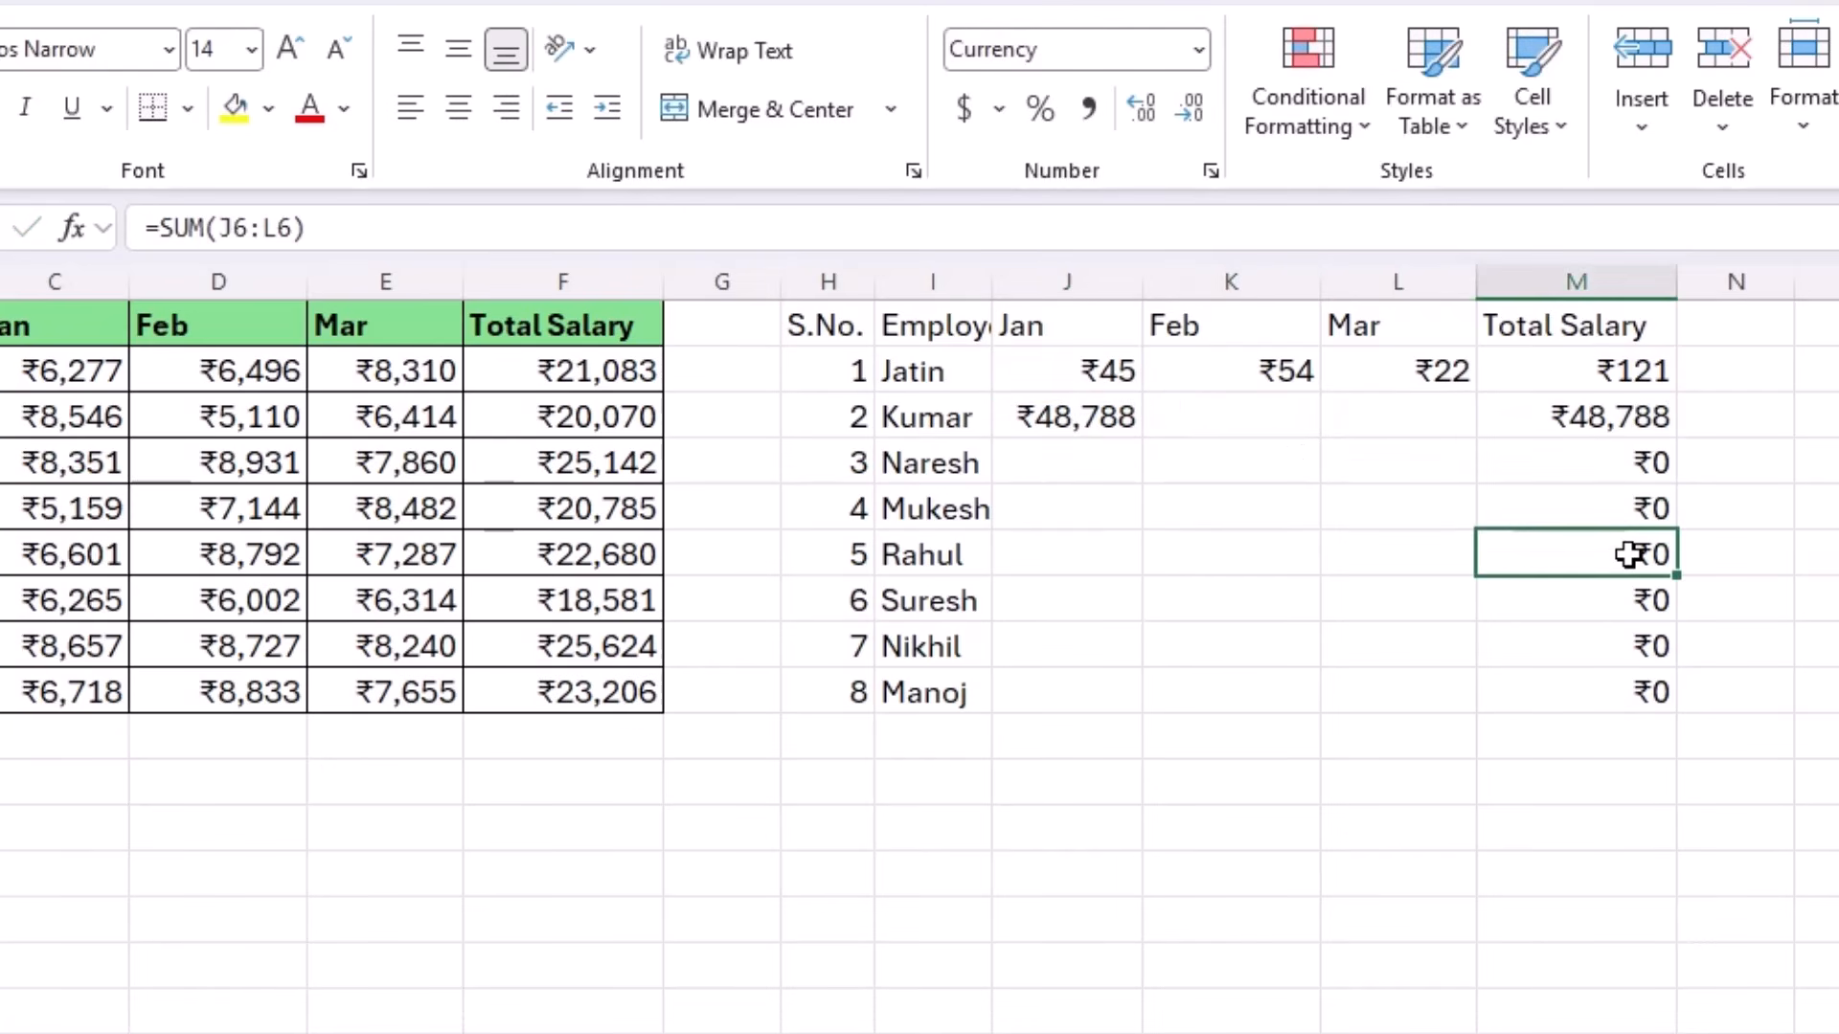
Step: Delete columns H to N containing the previously pasted salary table
{"action": "left_click_drag", "start_coordinate": [820, 282], "coordinate": [1734, 281]}
{"action": "right_click", "coordinate": [1355, 635]}
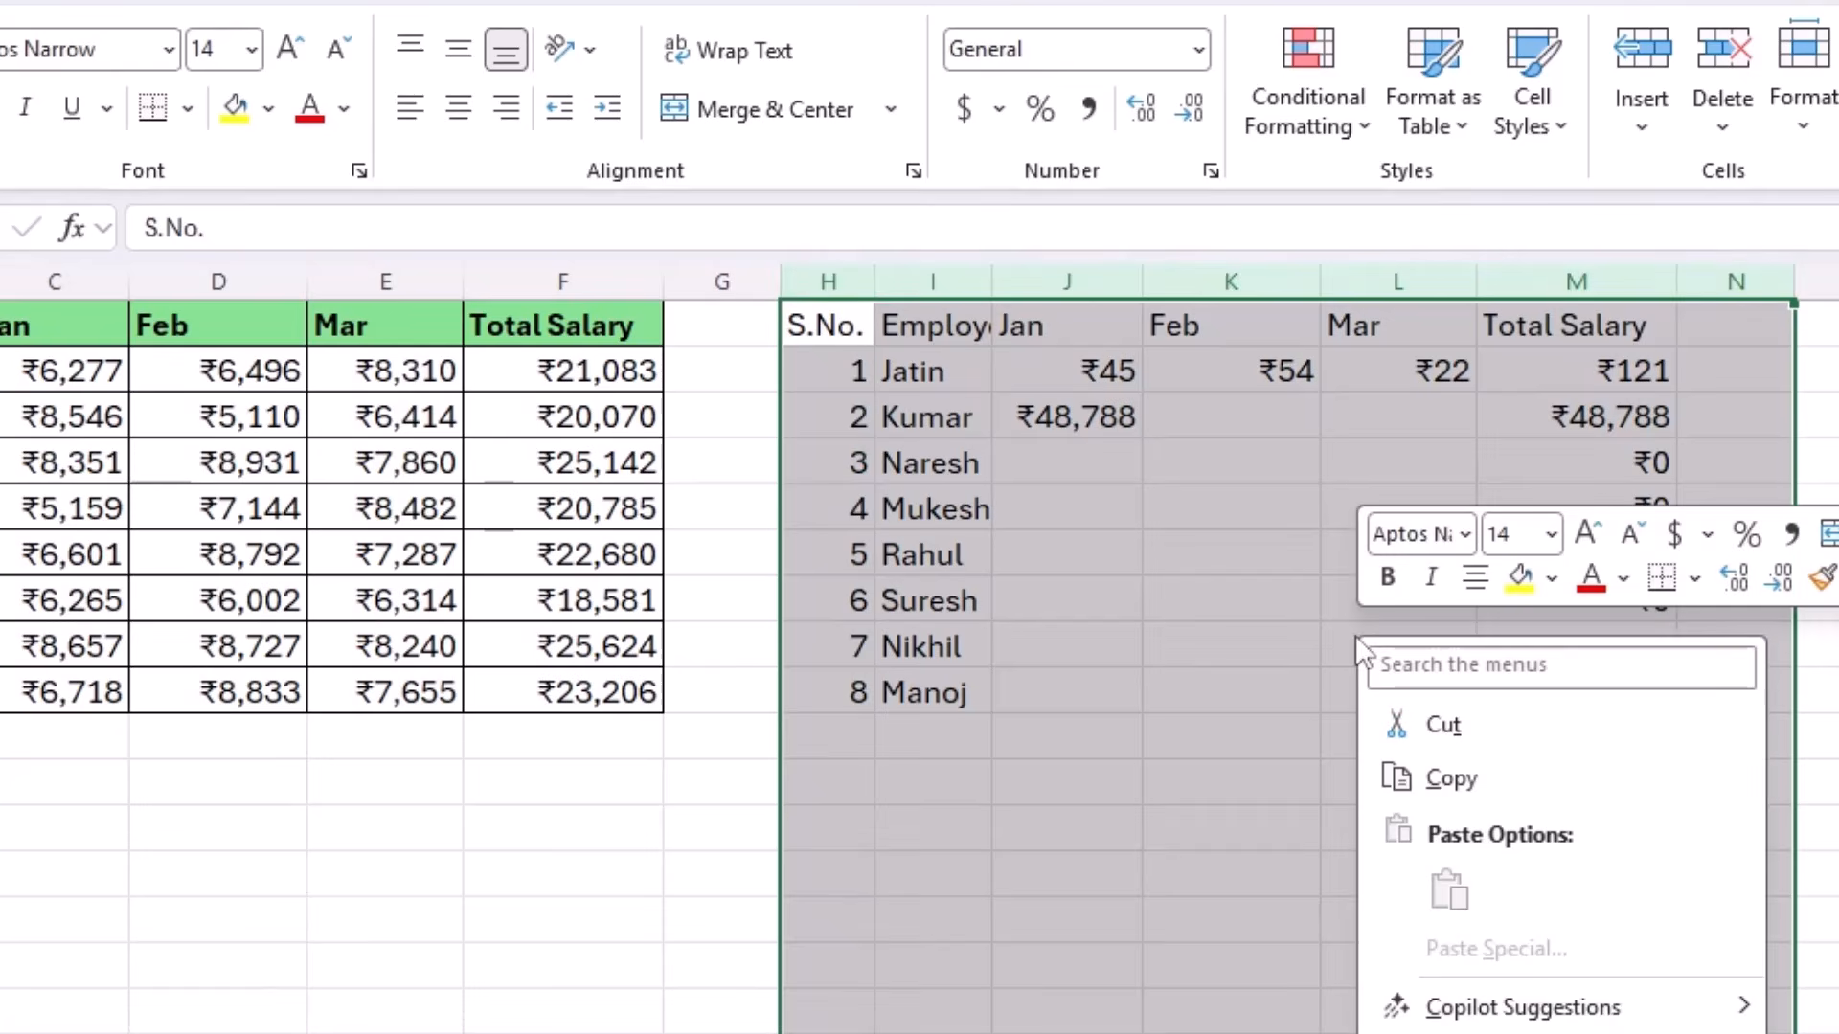
{"action": "left_click", "coordinate": [1450, 1033]}
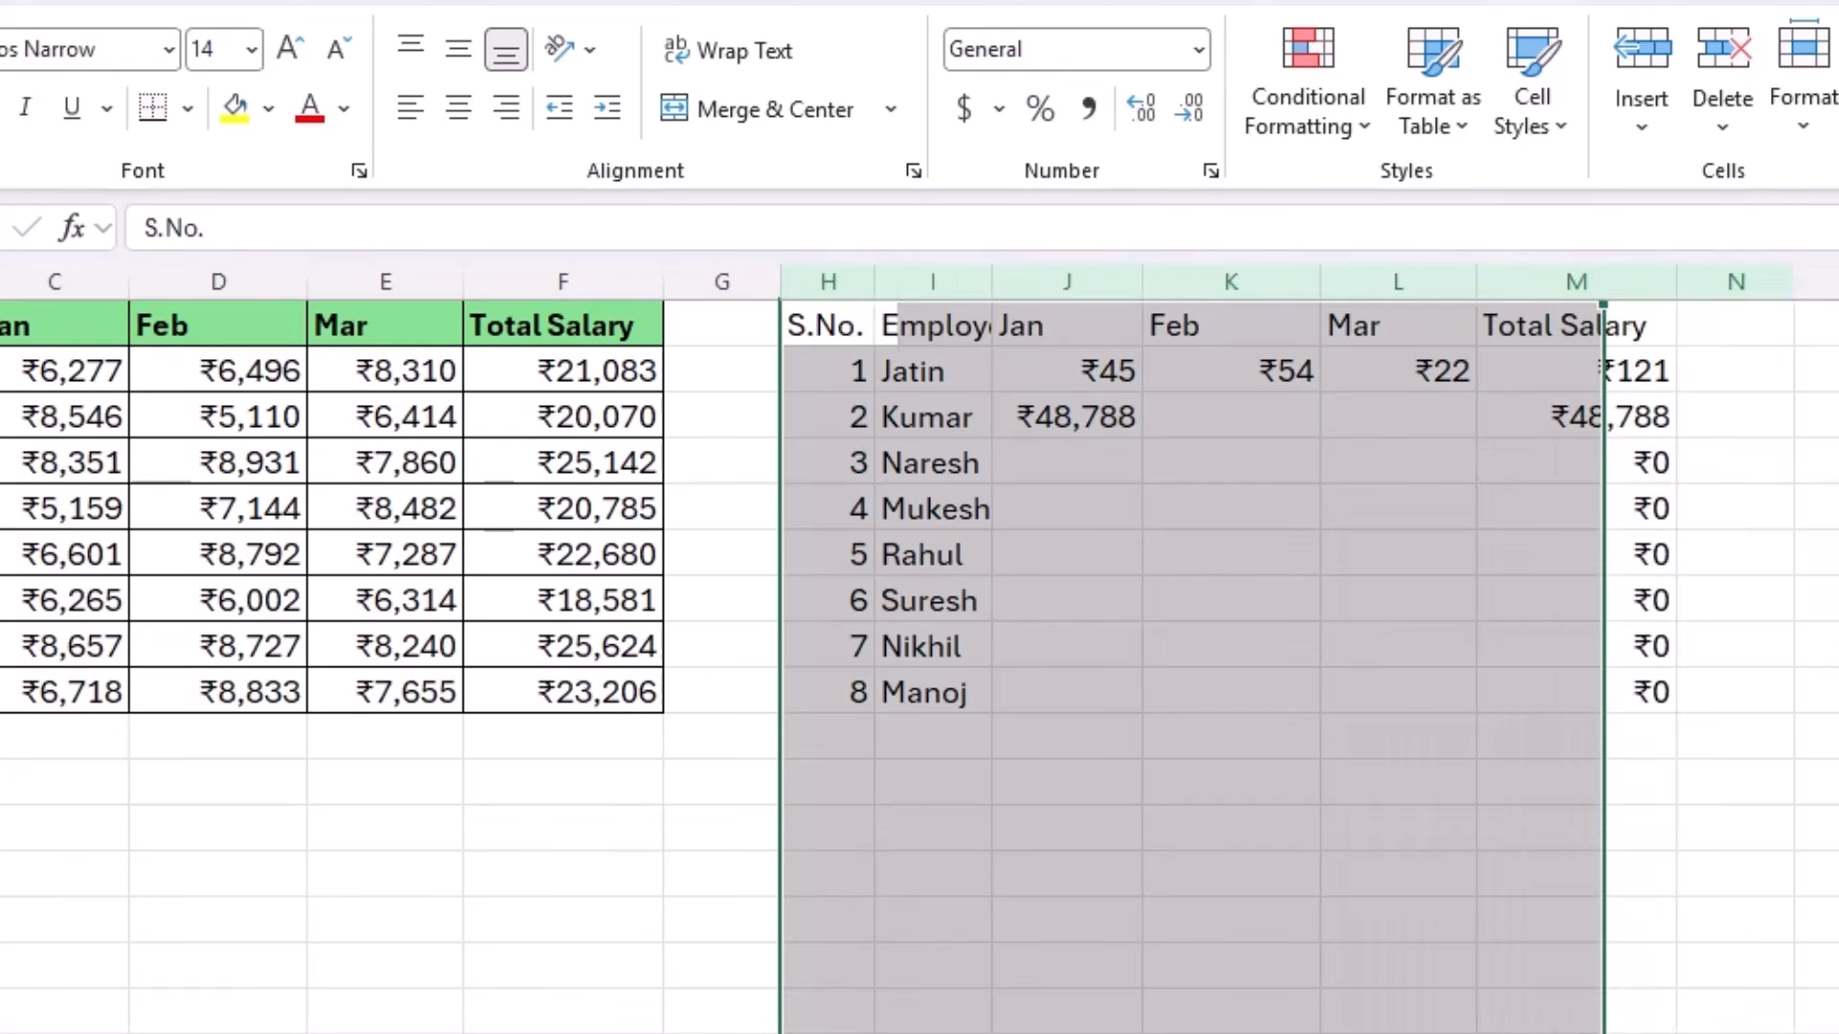
{"action": "left_click", "coordinate": [1174, 767]}
Step: Copy the salary table A1:F9 and paste its values and number formats at H1 using Paste Special
{"action": "left_click", "coordinate": [50, 335]}
{"action": "mouse_move", "coordinate": [54, 335]}
{"action": "left_mouse_down"}
{"action": "mouse_move", "coordinate": [706, 645]}
{"action": "mouse_move", "coordinate": [723, 677]}
{"action": "left_mouse_up"}
{"action": "key", "text": "ctrl+c"}
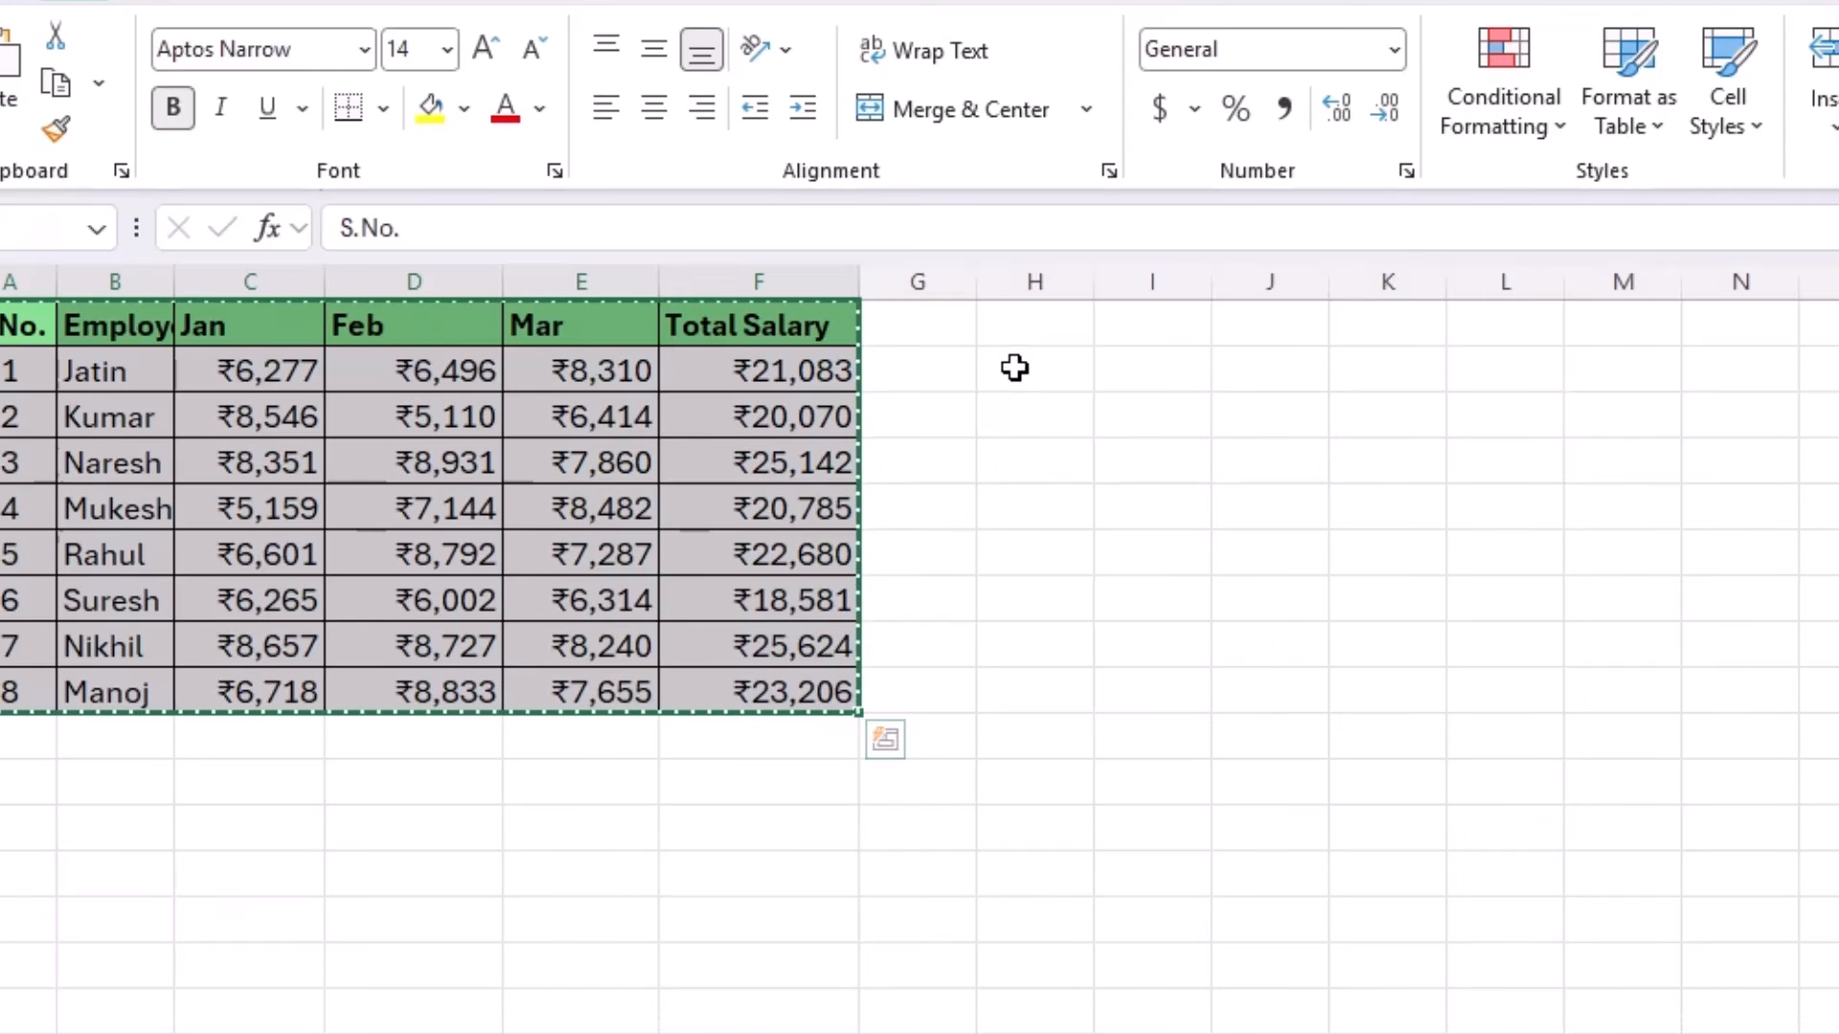
{"action": "left_click", "coordinate": [1022, 336]}
{"action": "right_click", "coordinate": [1029, 337]}
{"action": "left_click", "coordinate": [1167, 651]}
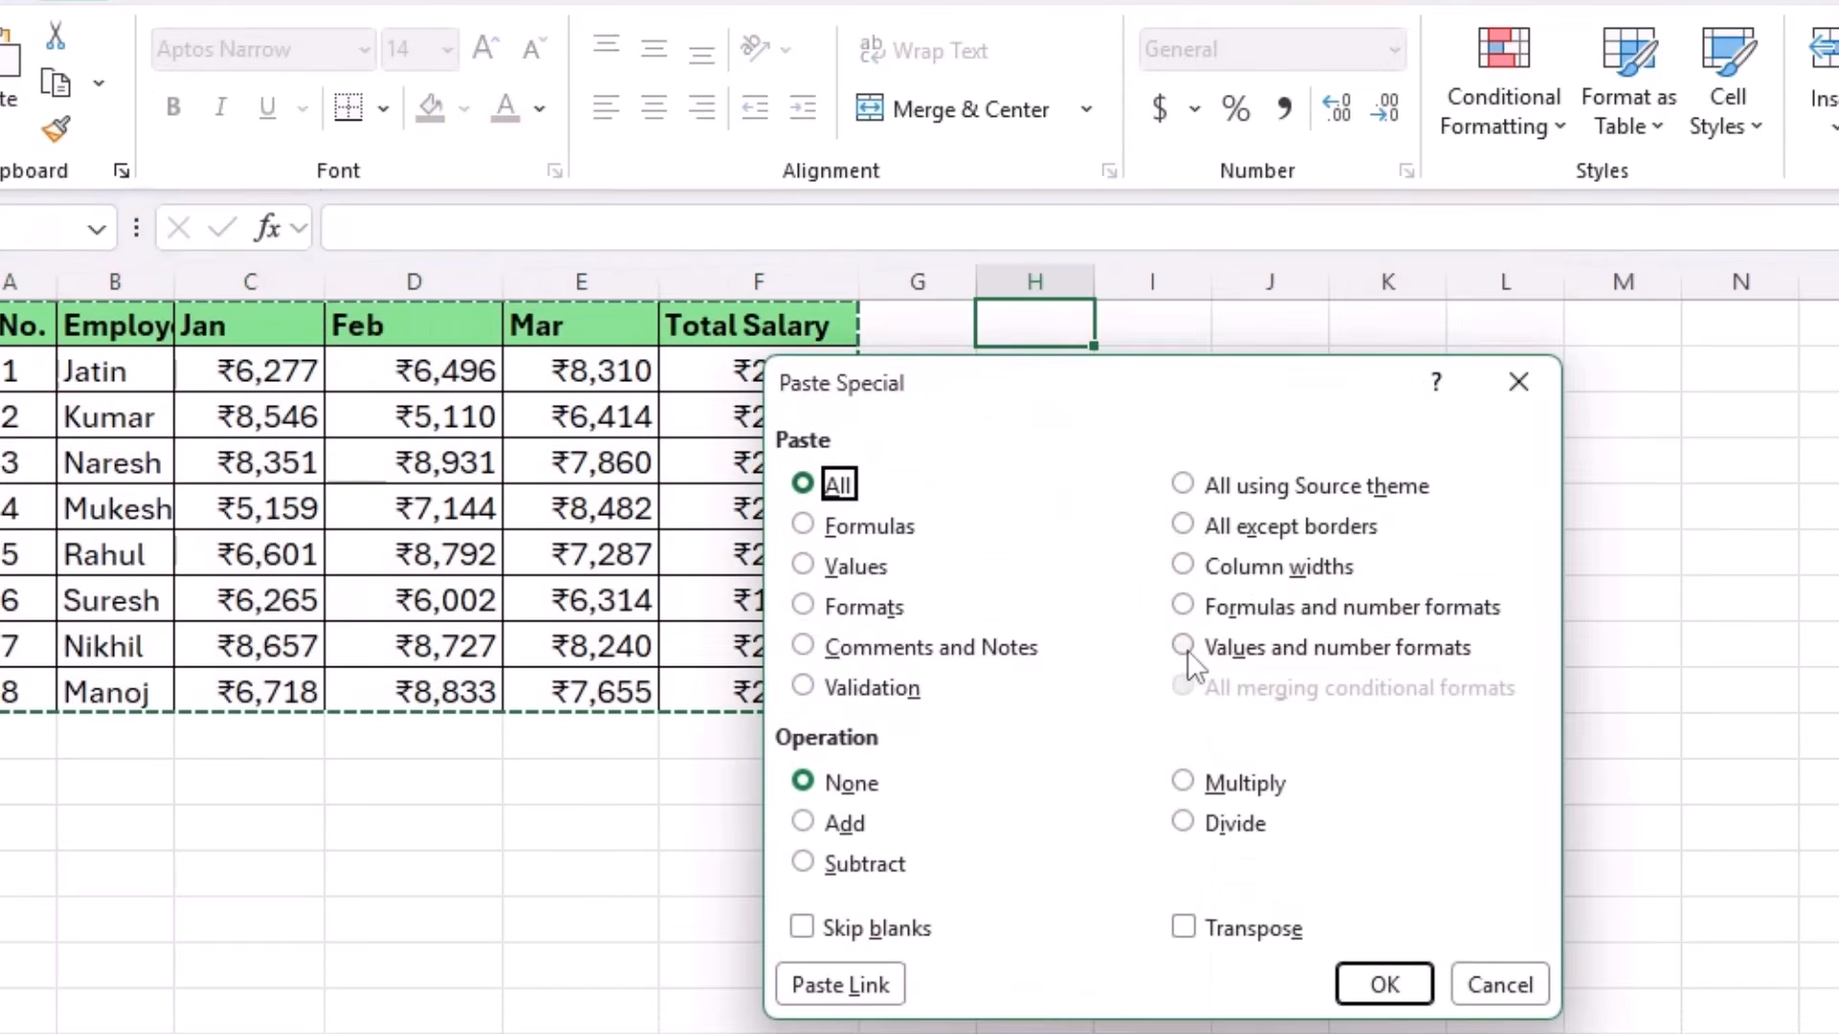
{"action": "left_click", "coordinate": [1203, 644]}
{"action": "left_click", "coordinate": [1373, 996]}
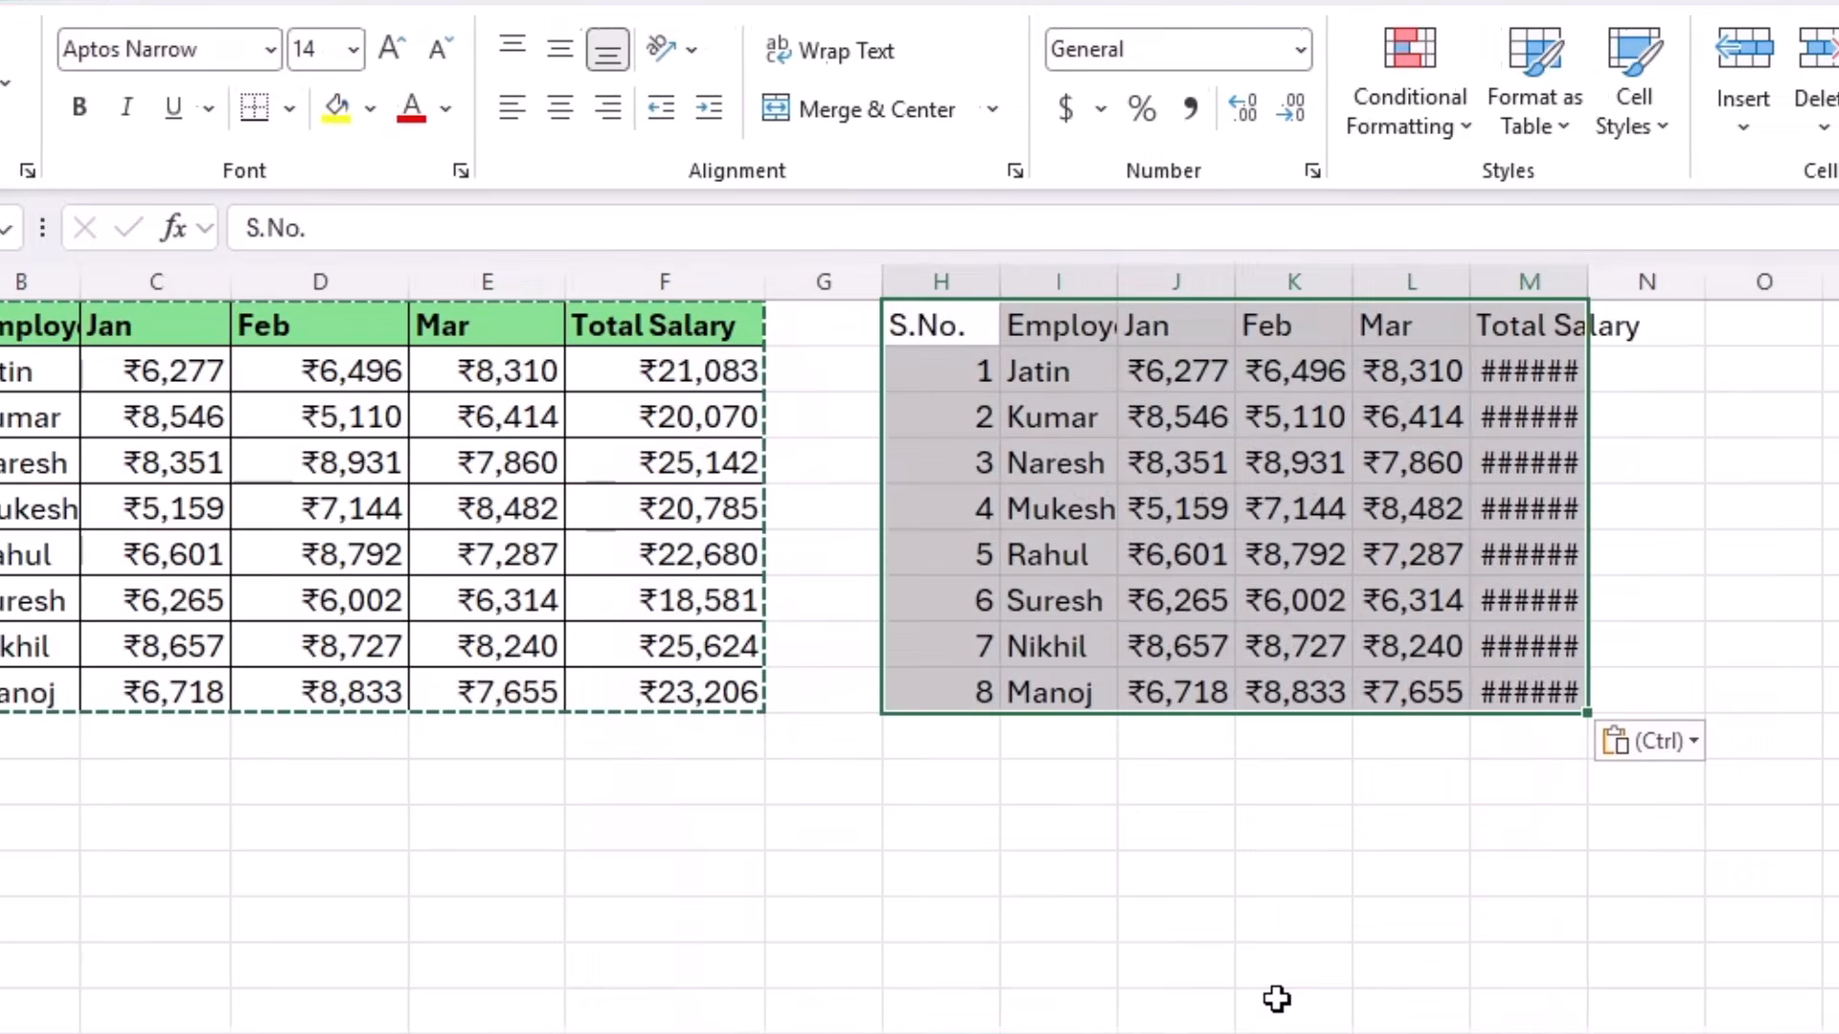
Step: Apply the source column widths to the values-only salary table at H1 using Paste Special
{"action": "right_click", "coordinate": [1074, 347]}
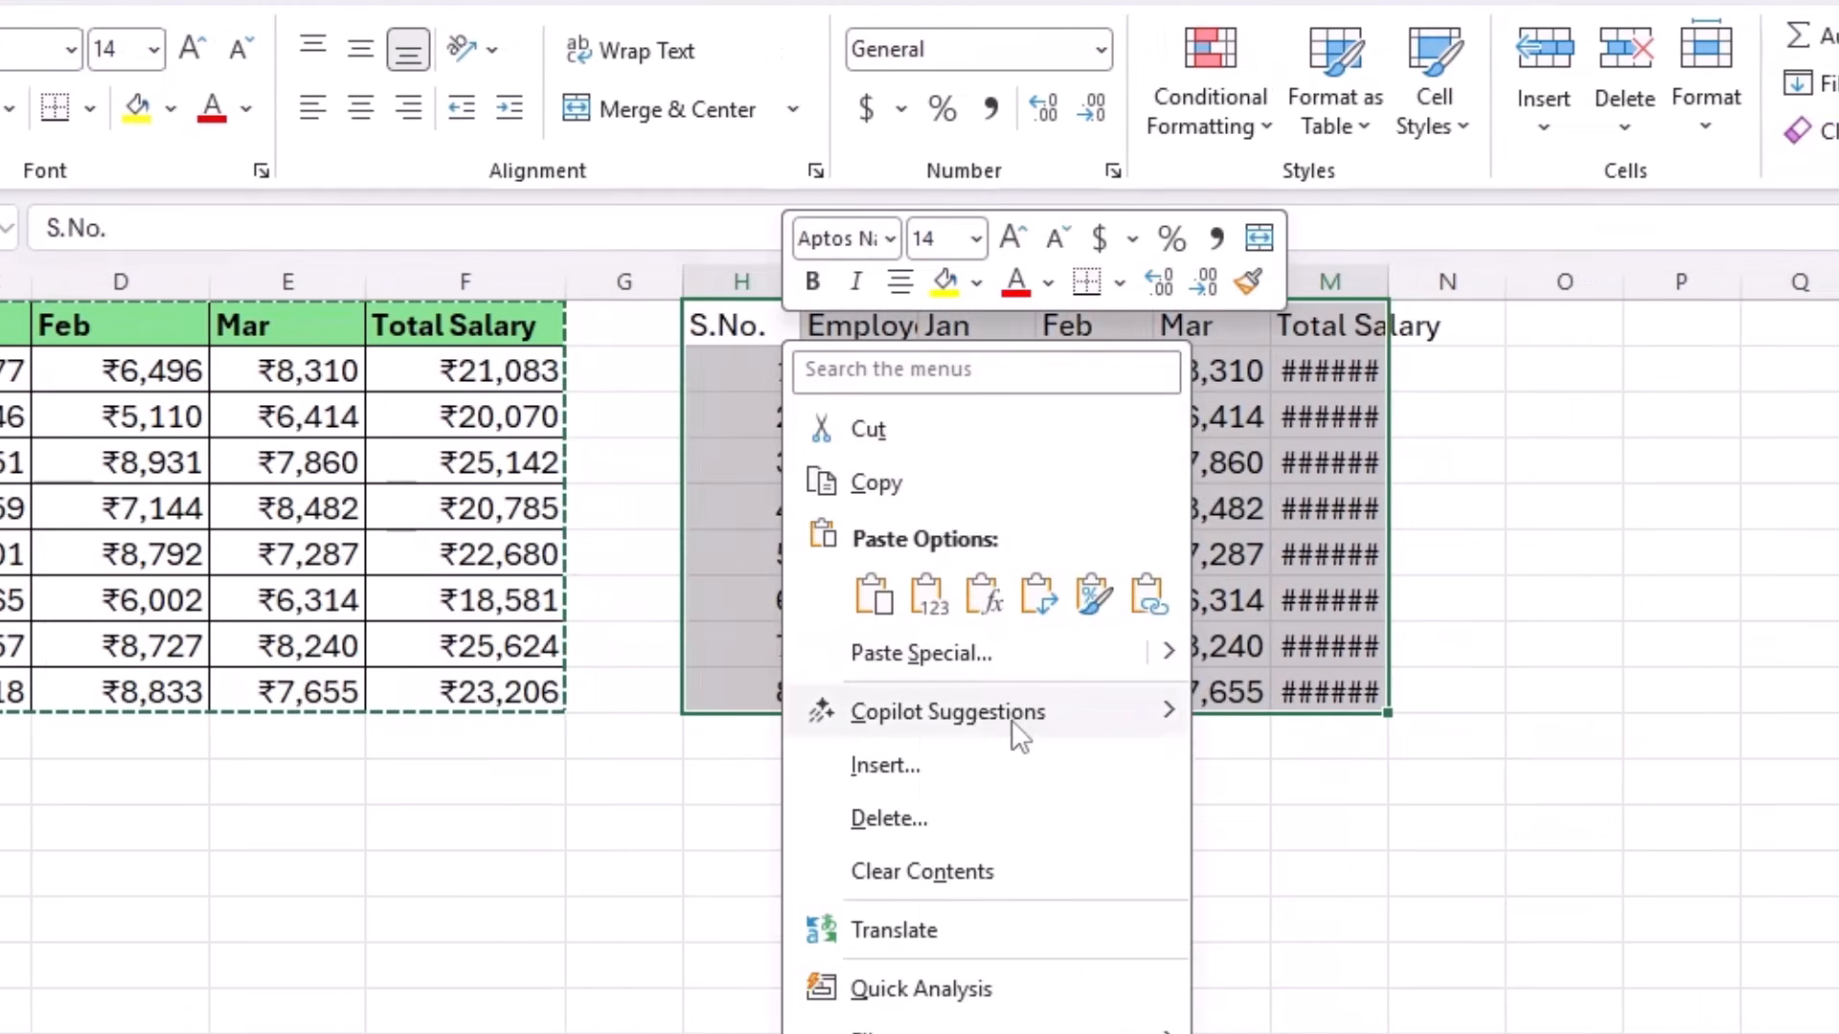
{"action": "left_click", "coordinate": [945, 655]}
{"action": "left_click", "coordinate": [1053, 573]}
{"action": "left_click", "coordinate": [1164, 989]}
{"action": "left_click", "coordinate": [1208, 872]}
{"action": "left_click", "coordinate": [1136, 546]}
Step: Clear the monthly salaries in J2:L9 and check whether Total Salary cells M3 and M2 hold fixed values
{"action": "left_click_drag", "start_coordinate": [977, 379], "coordinate": [1360, 671]}
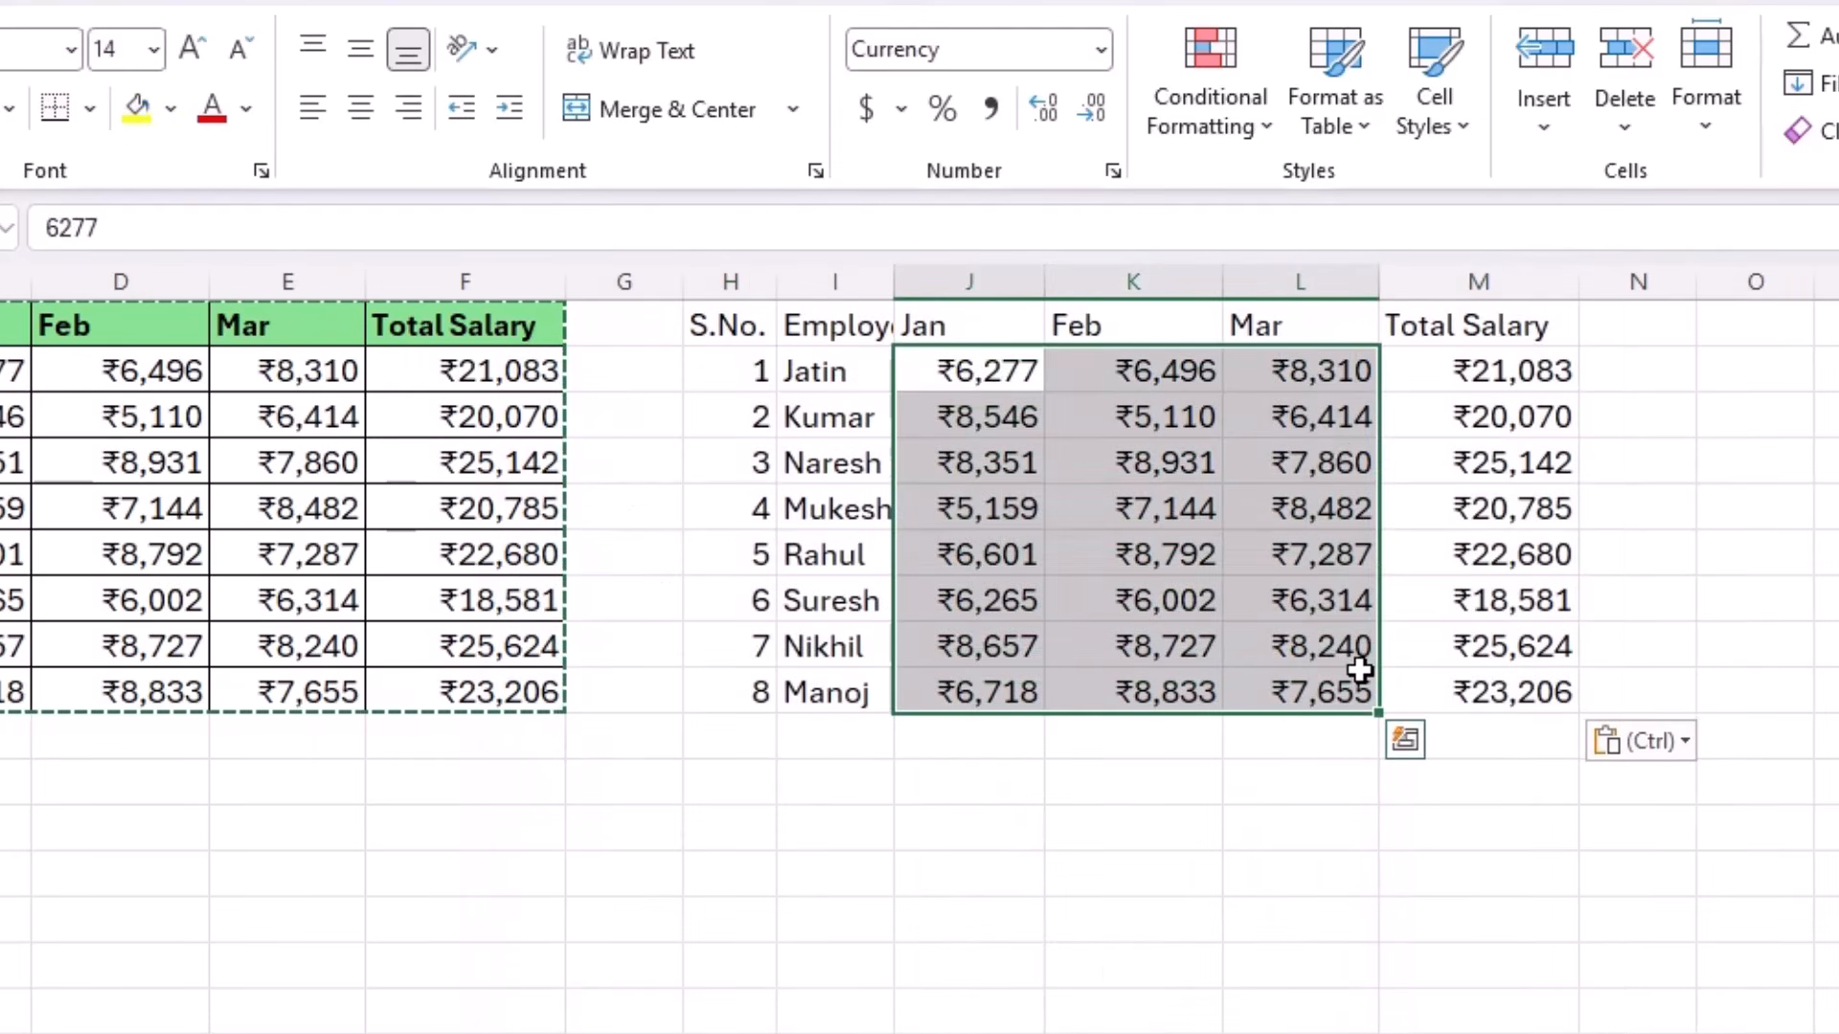
{"action": "key", "text": "Delete"}
{"action": "left_click", "coordinate": [1488, 404]}
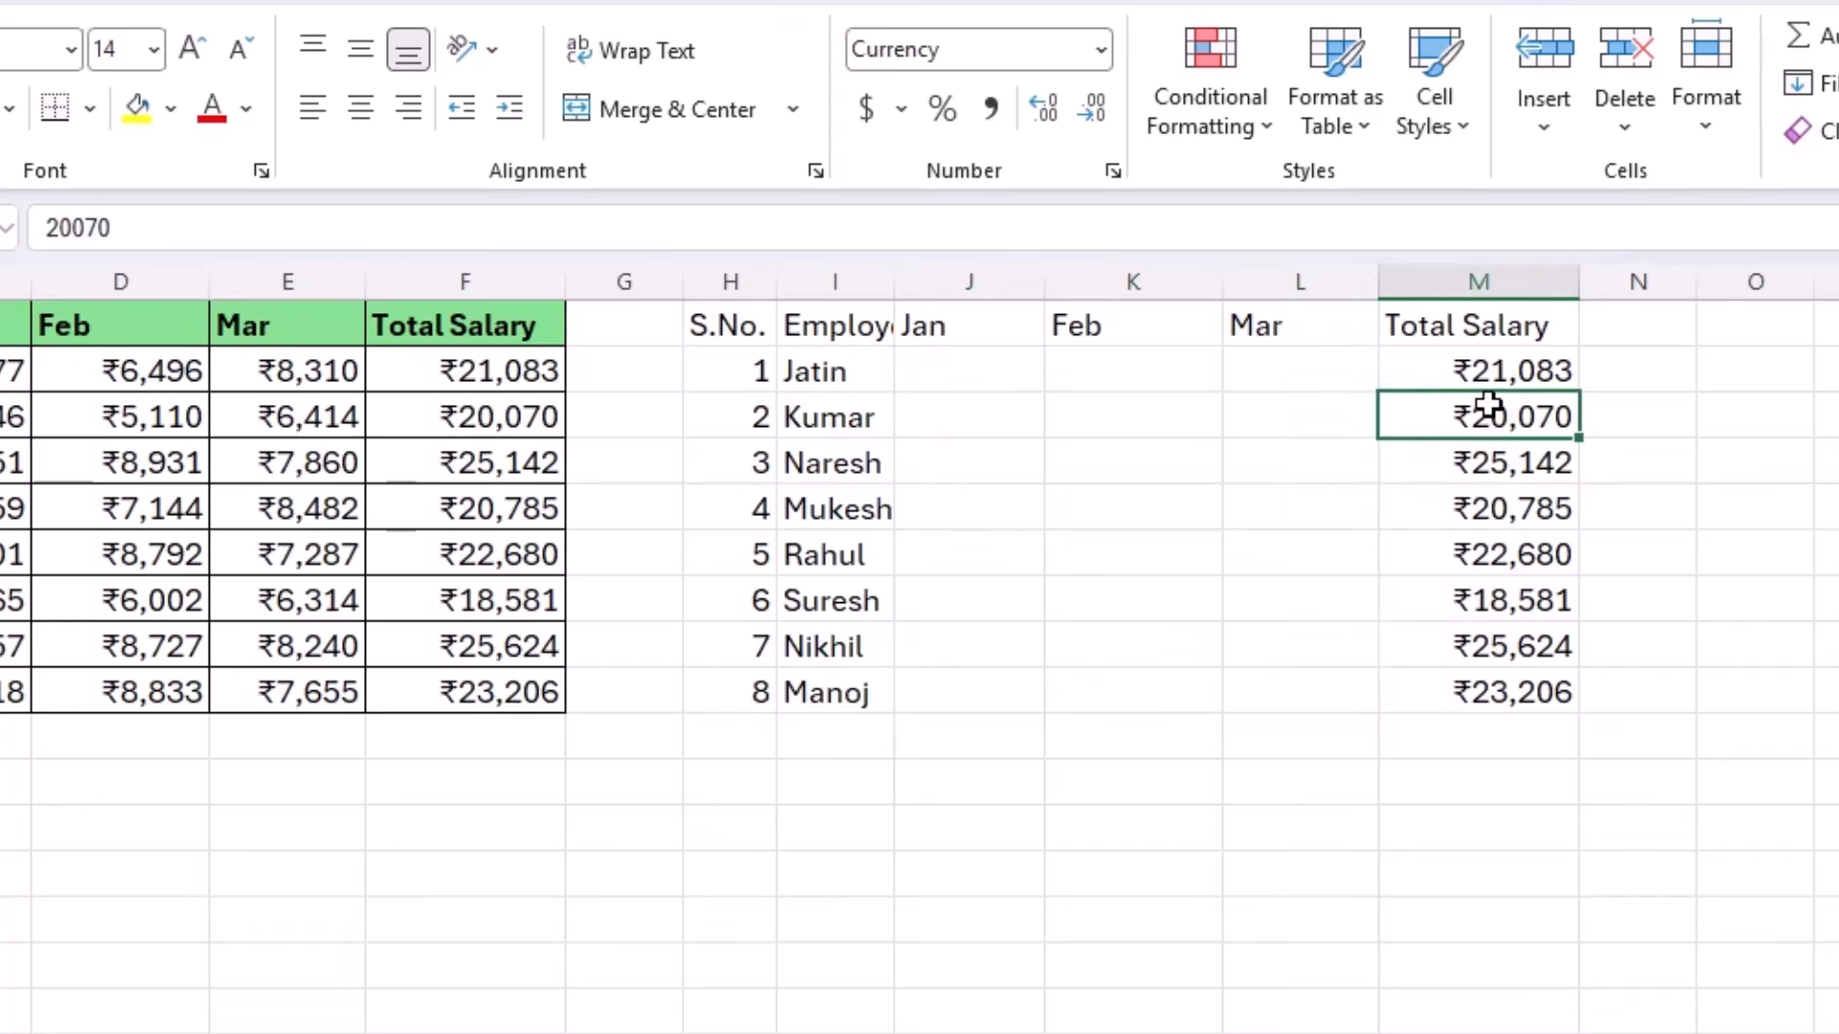
{"action": "left_click", "coordinate": [1512, 375]}
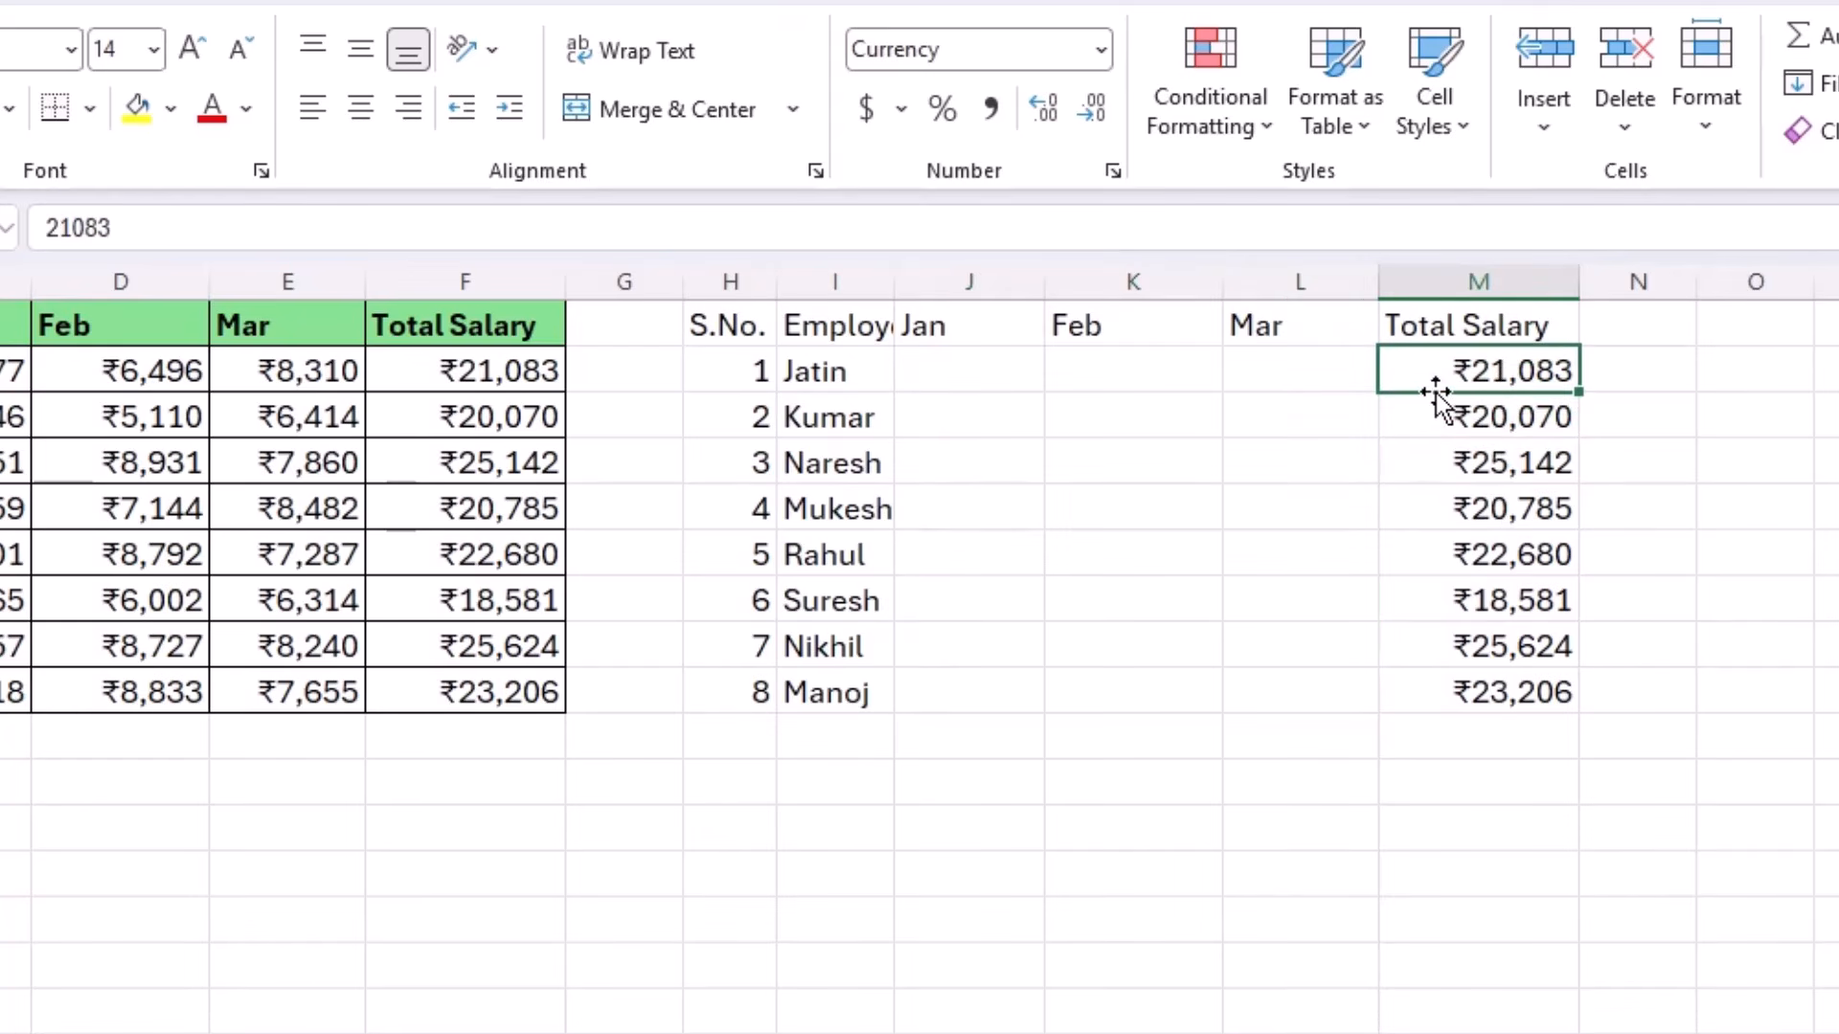
Step: Enter test salaries 445, 6466 and 22 in J2:L2 of the pasted table
{"action": "left_click", "coordinate": [1006, 377]}
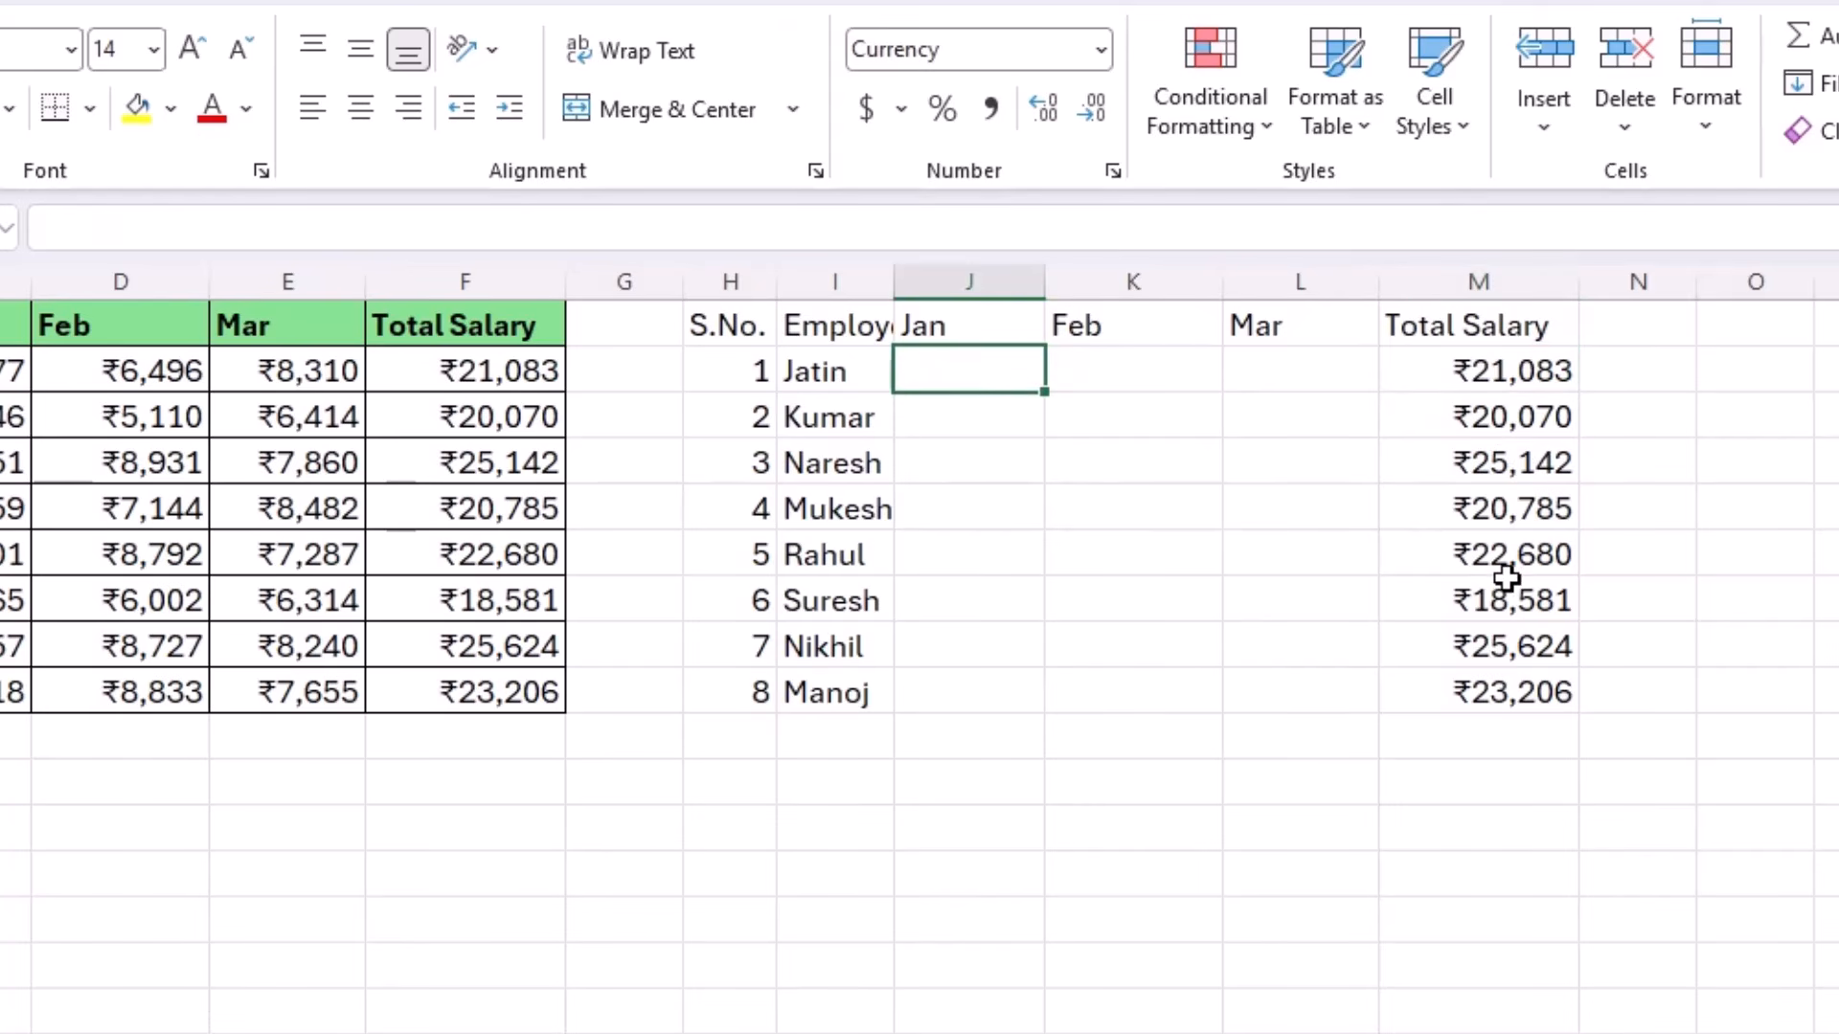
{"action": "type", "text": "445"}
{"action": "key", "text": "Tab"}
{"action": "type", "text": "6,466"}
{"action": "key", "text": "Tab"}
{"action": "type", "text": "2"}
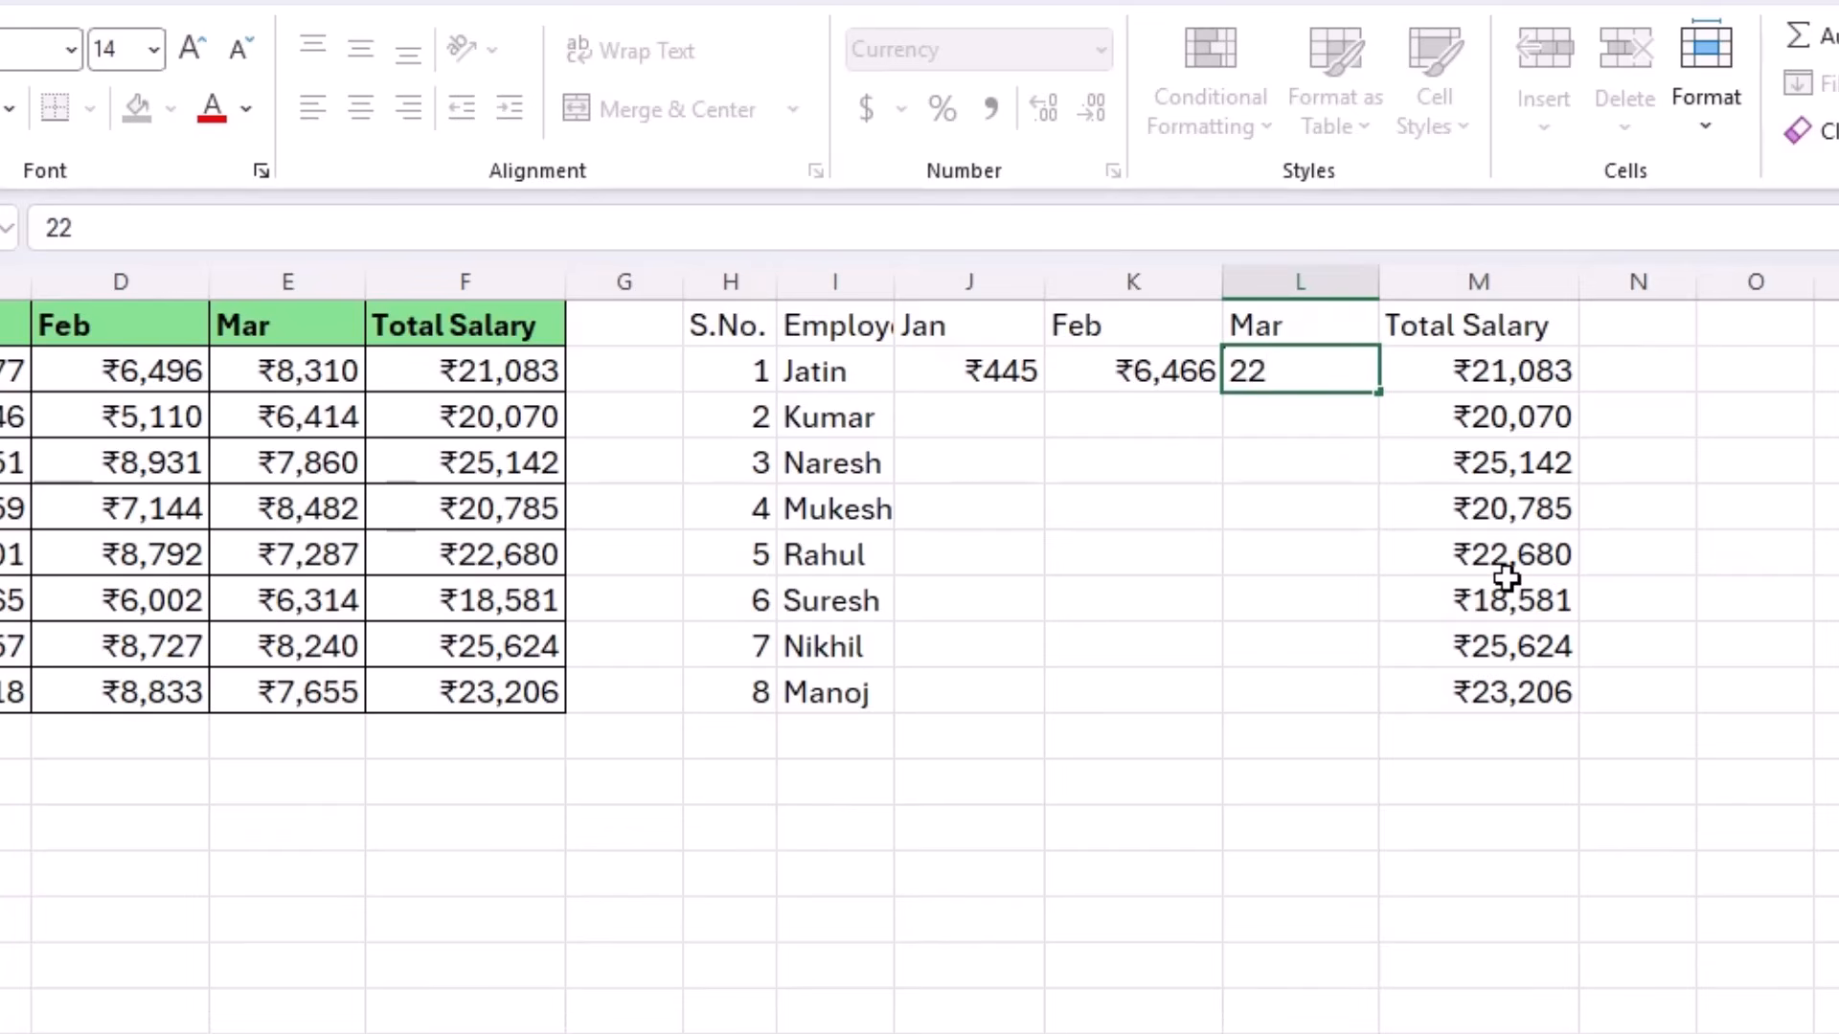
{"action": "type", "text": "2"}
{"action": "key", "text": "Return"}
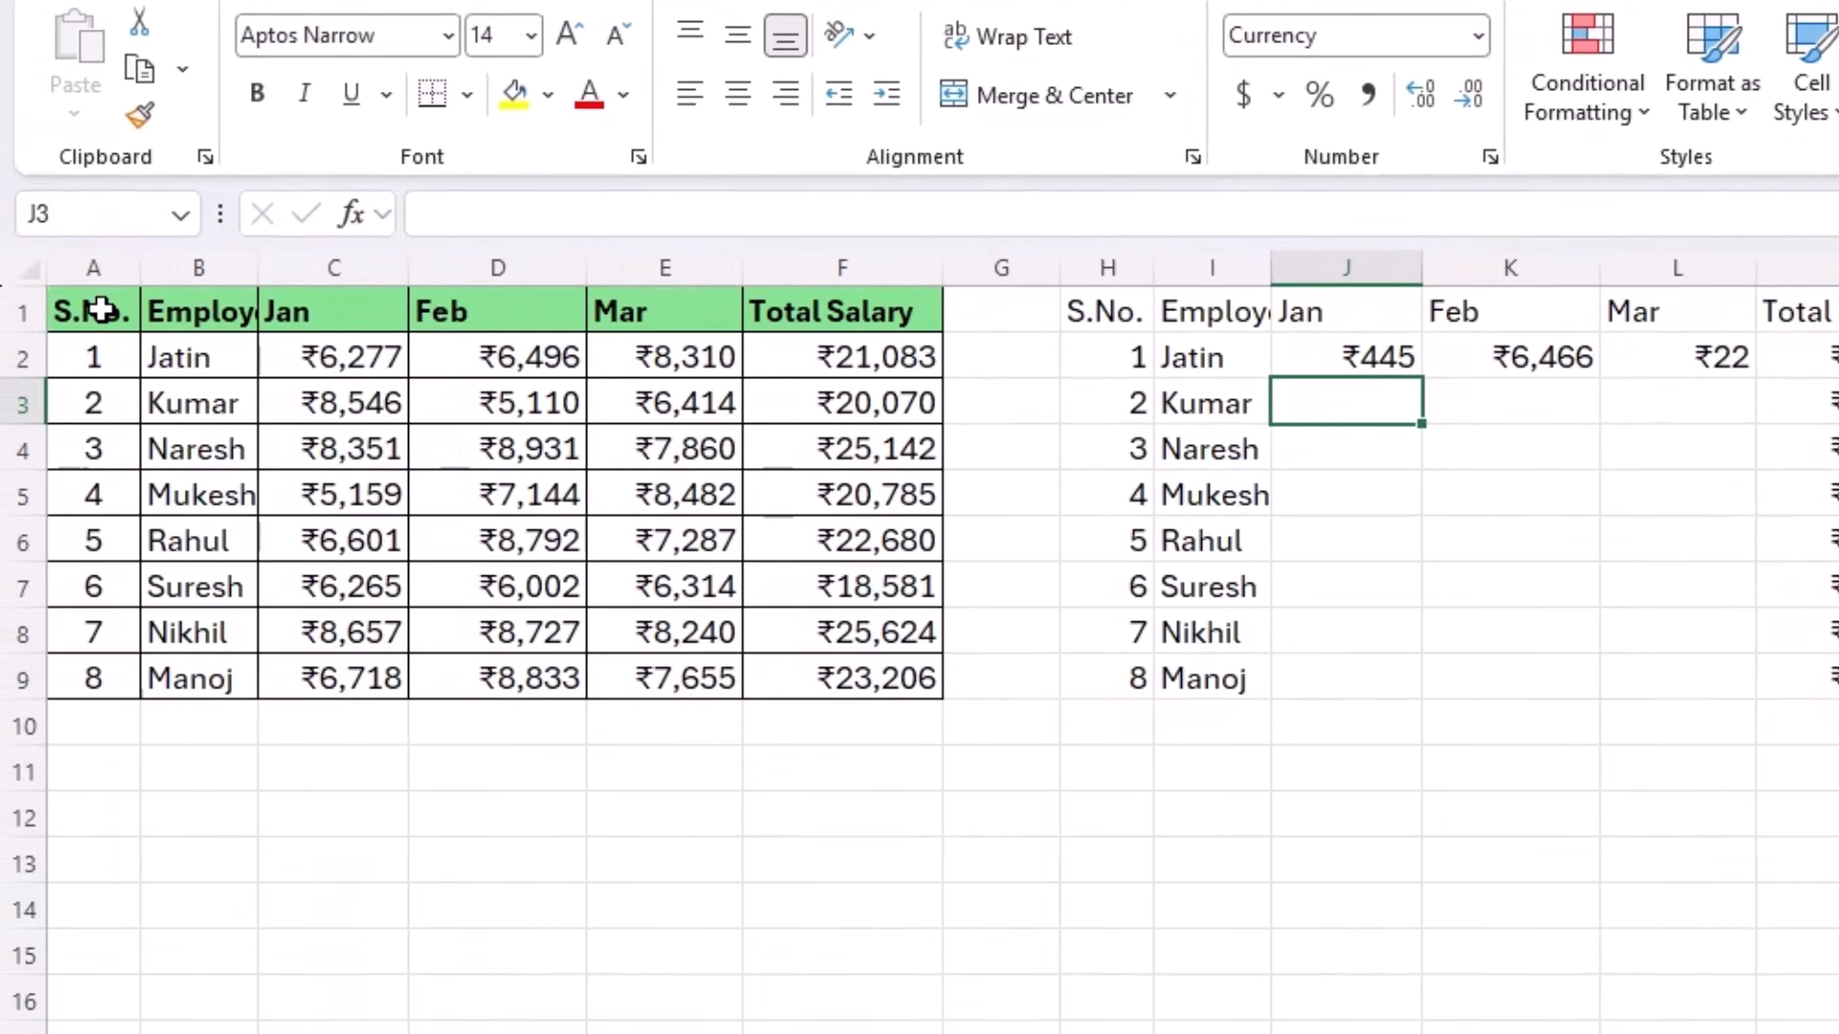
Step: Copy the salary table A1:F9 and paste only its formats onto the table at H1 using Paste Special
{"action": "left_click_drag", "start_coordinate": [101, 309], "coordinate": [822, 661]}
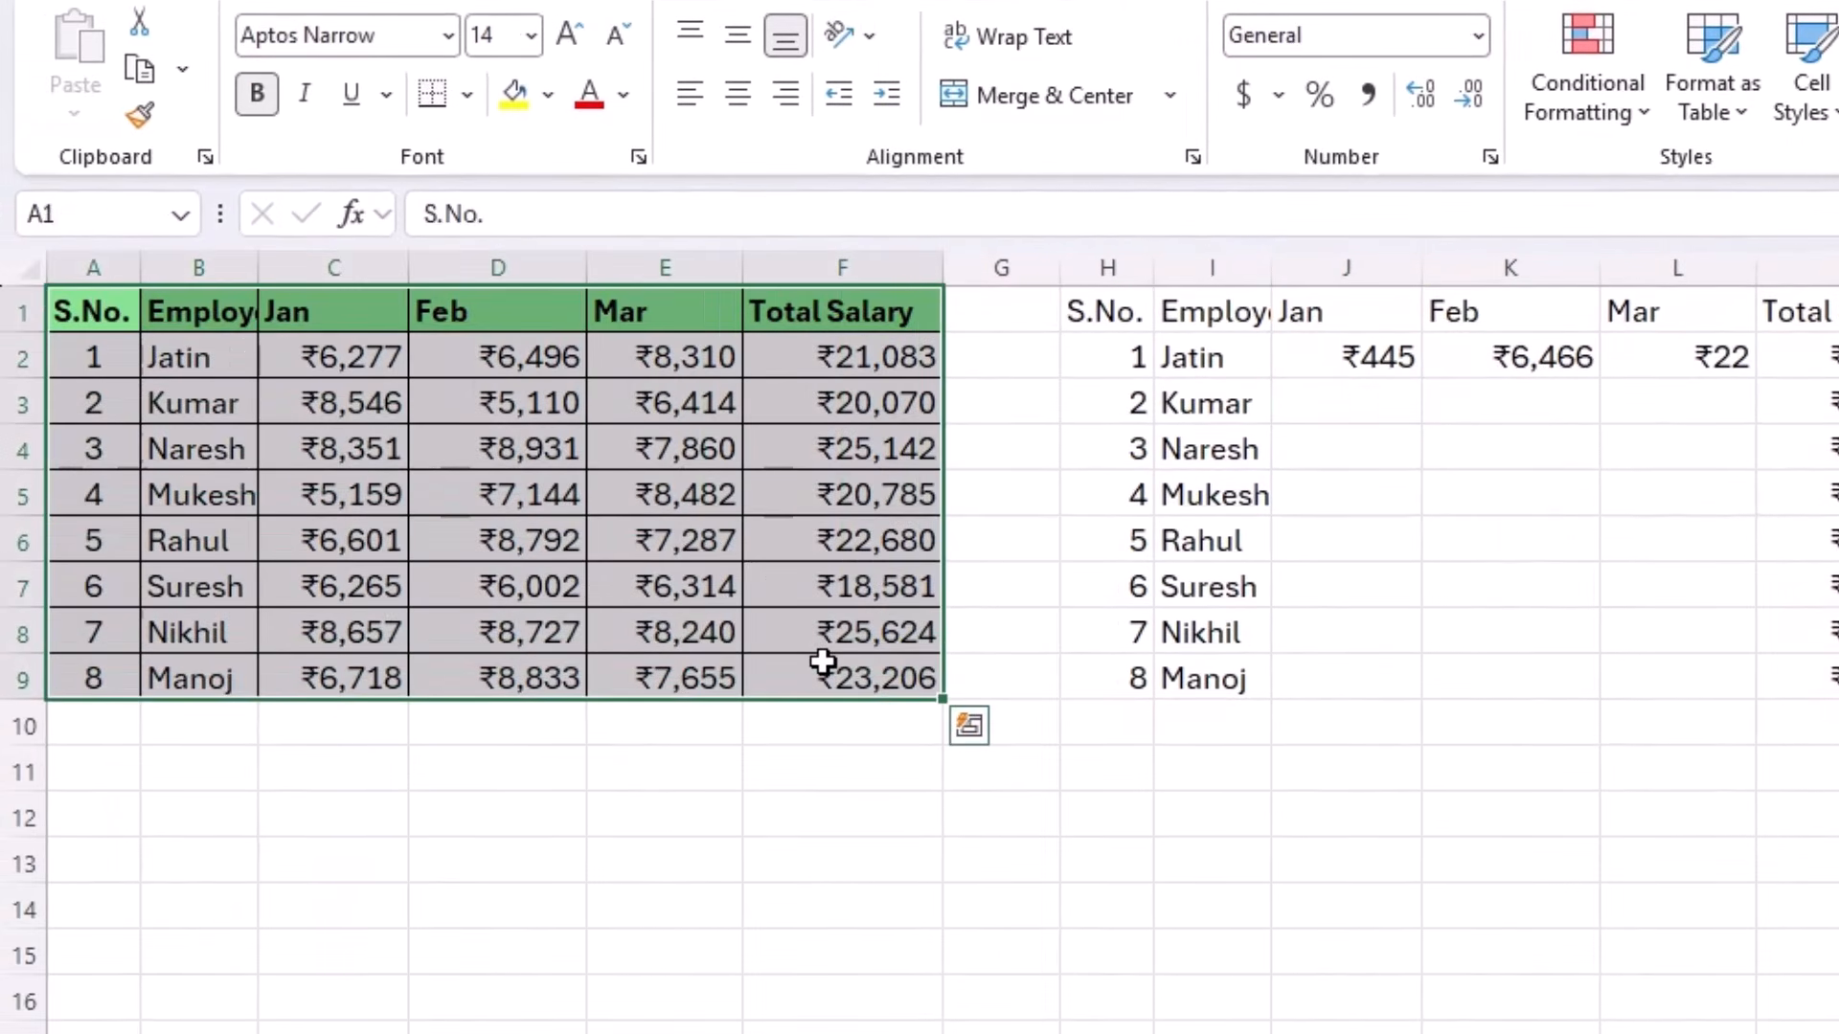
{"action": "key", "text": "ctrl+c"}
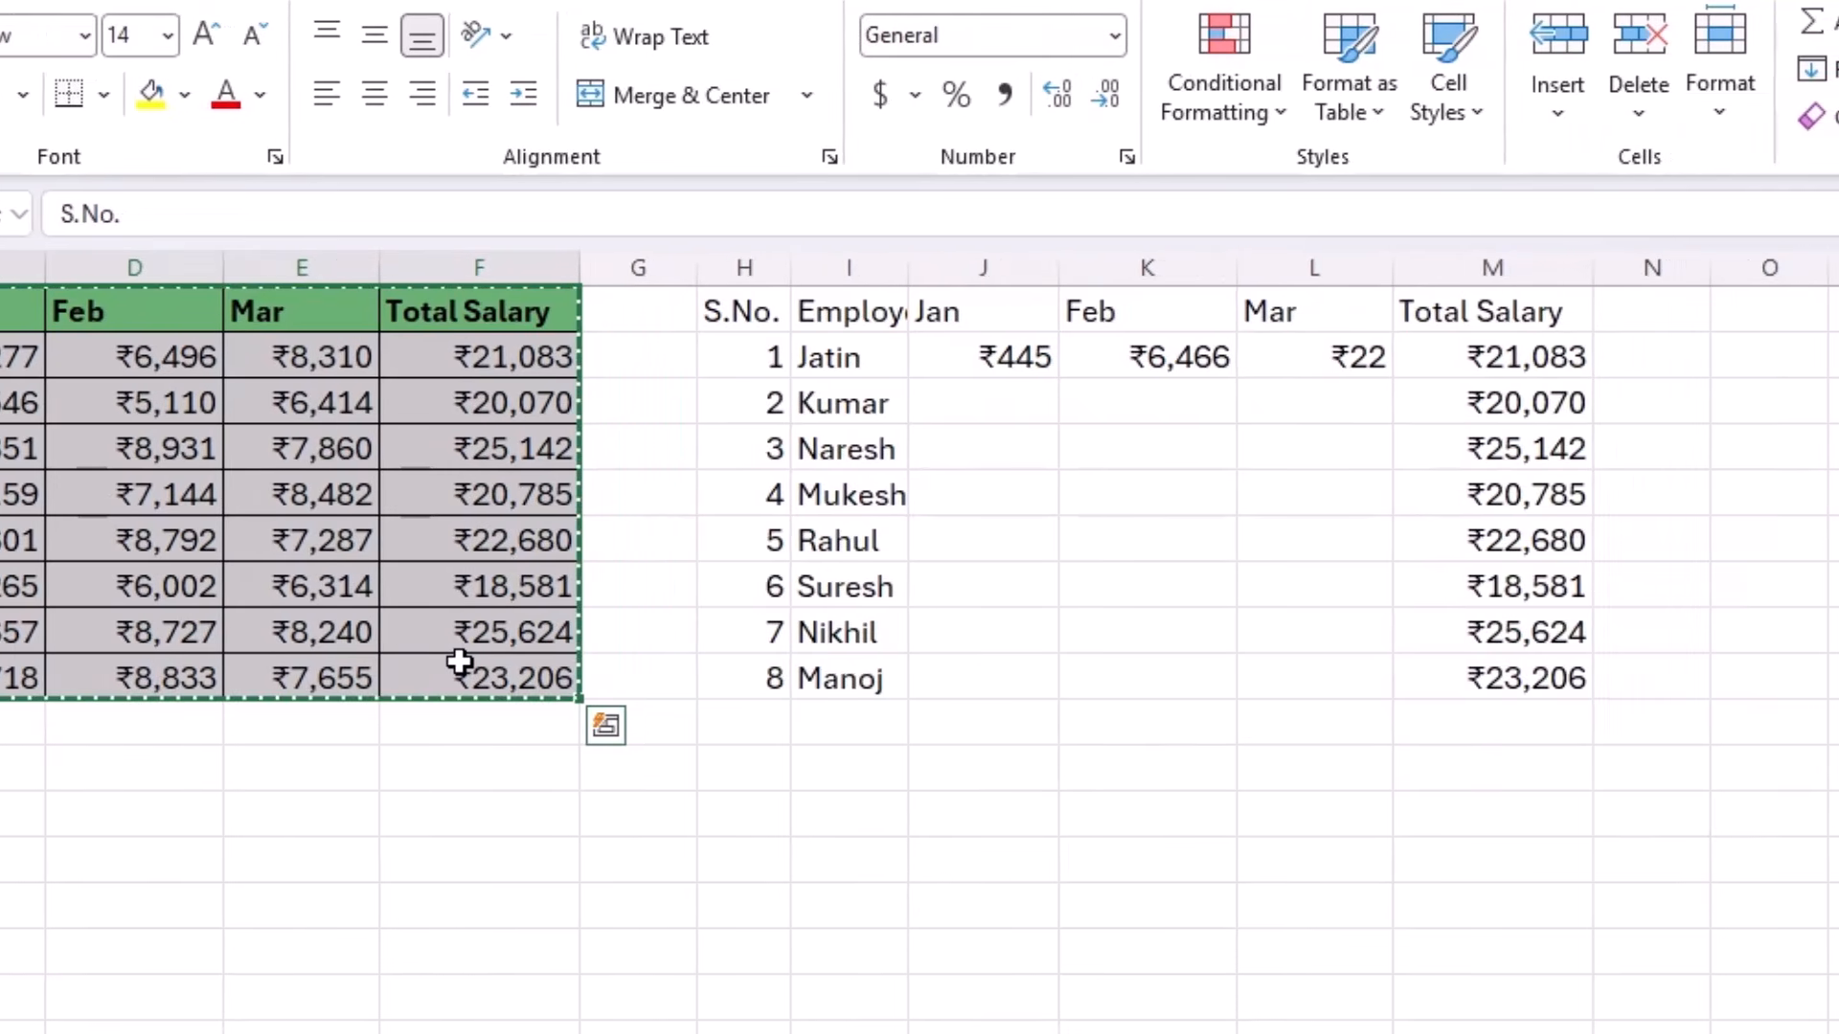
{"action": "left_click", "coordinate": [735, 305]}
{"action": "right_click", "coordinate": [737, 307]}
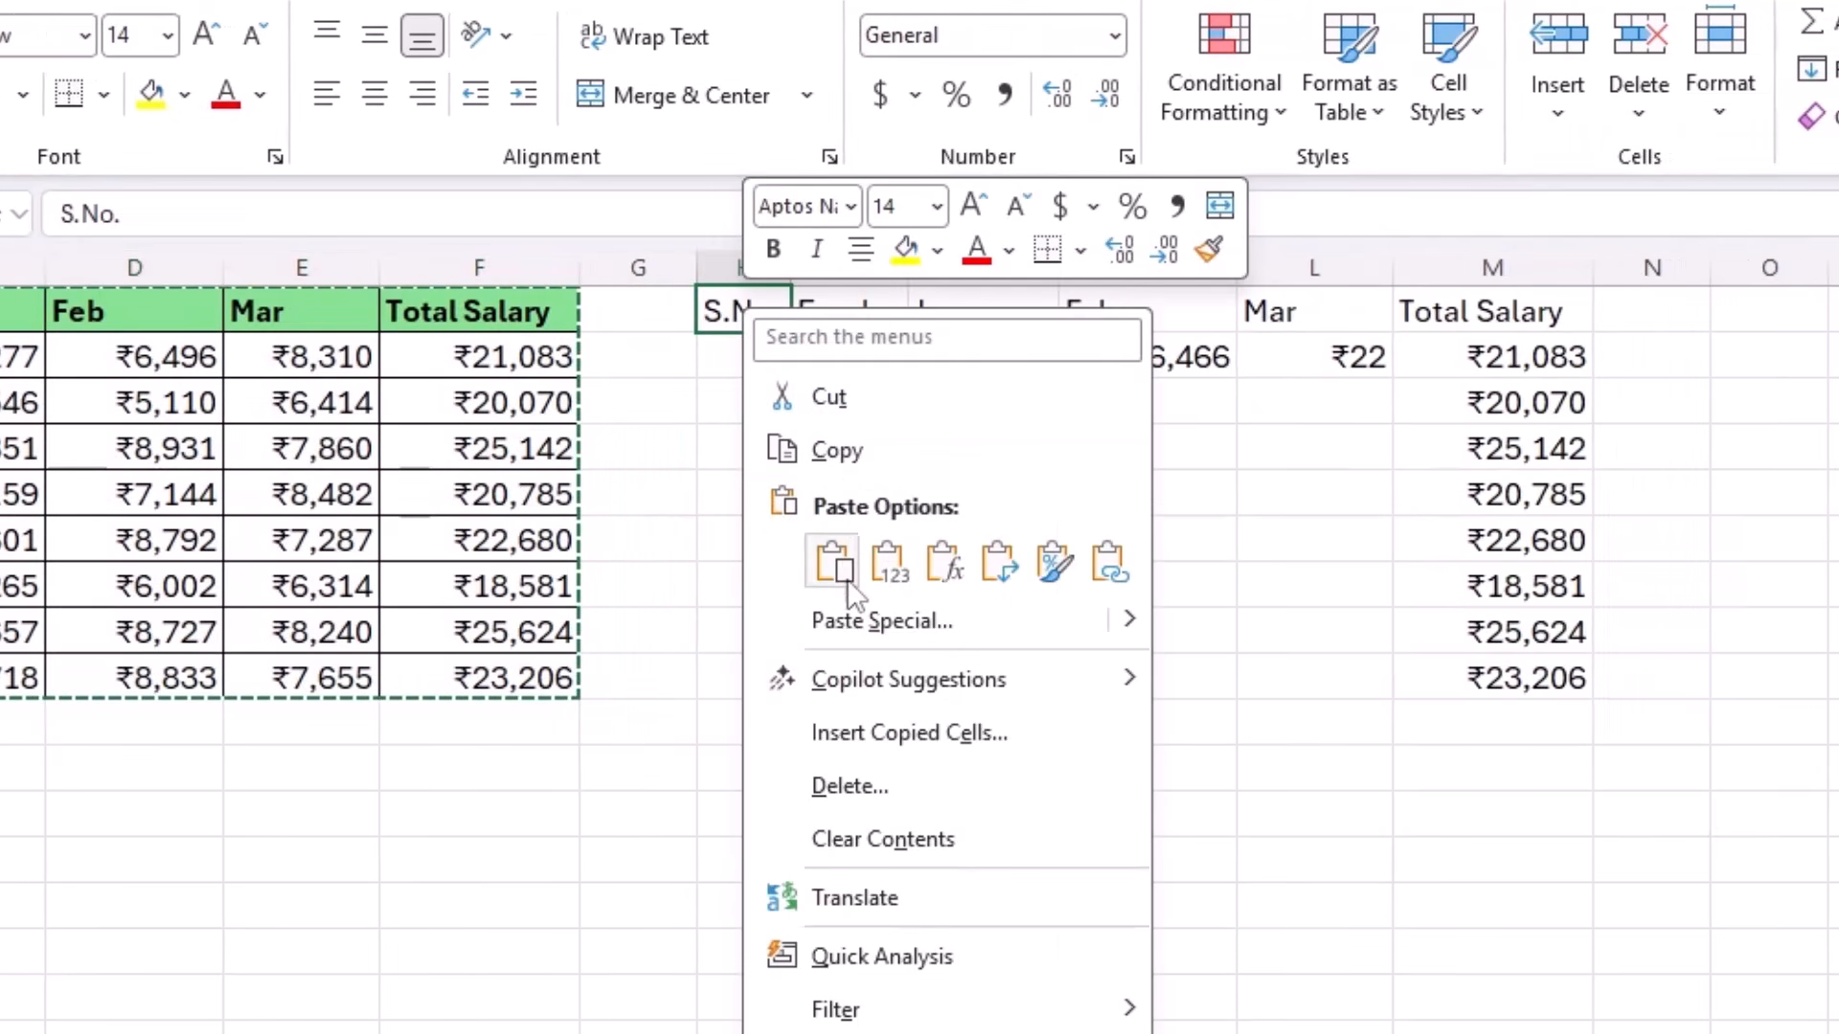
{"action": "left_click", "coordinate": [847, 623]}
{"action": "left_click", "coordinate": [555, 586]}
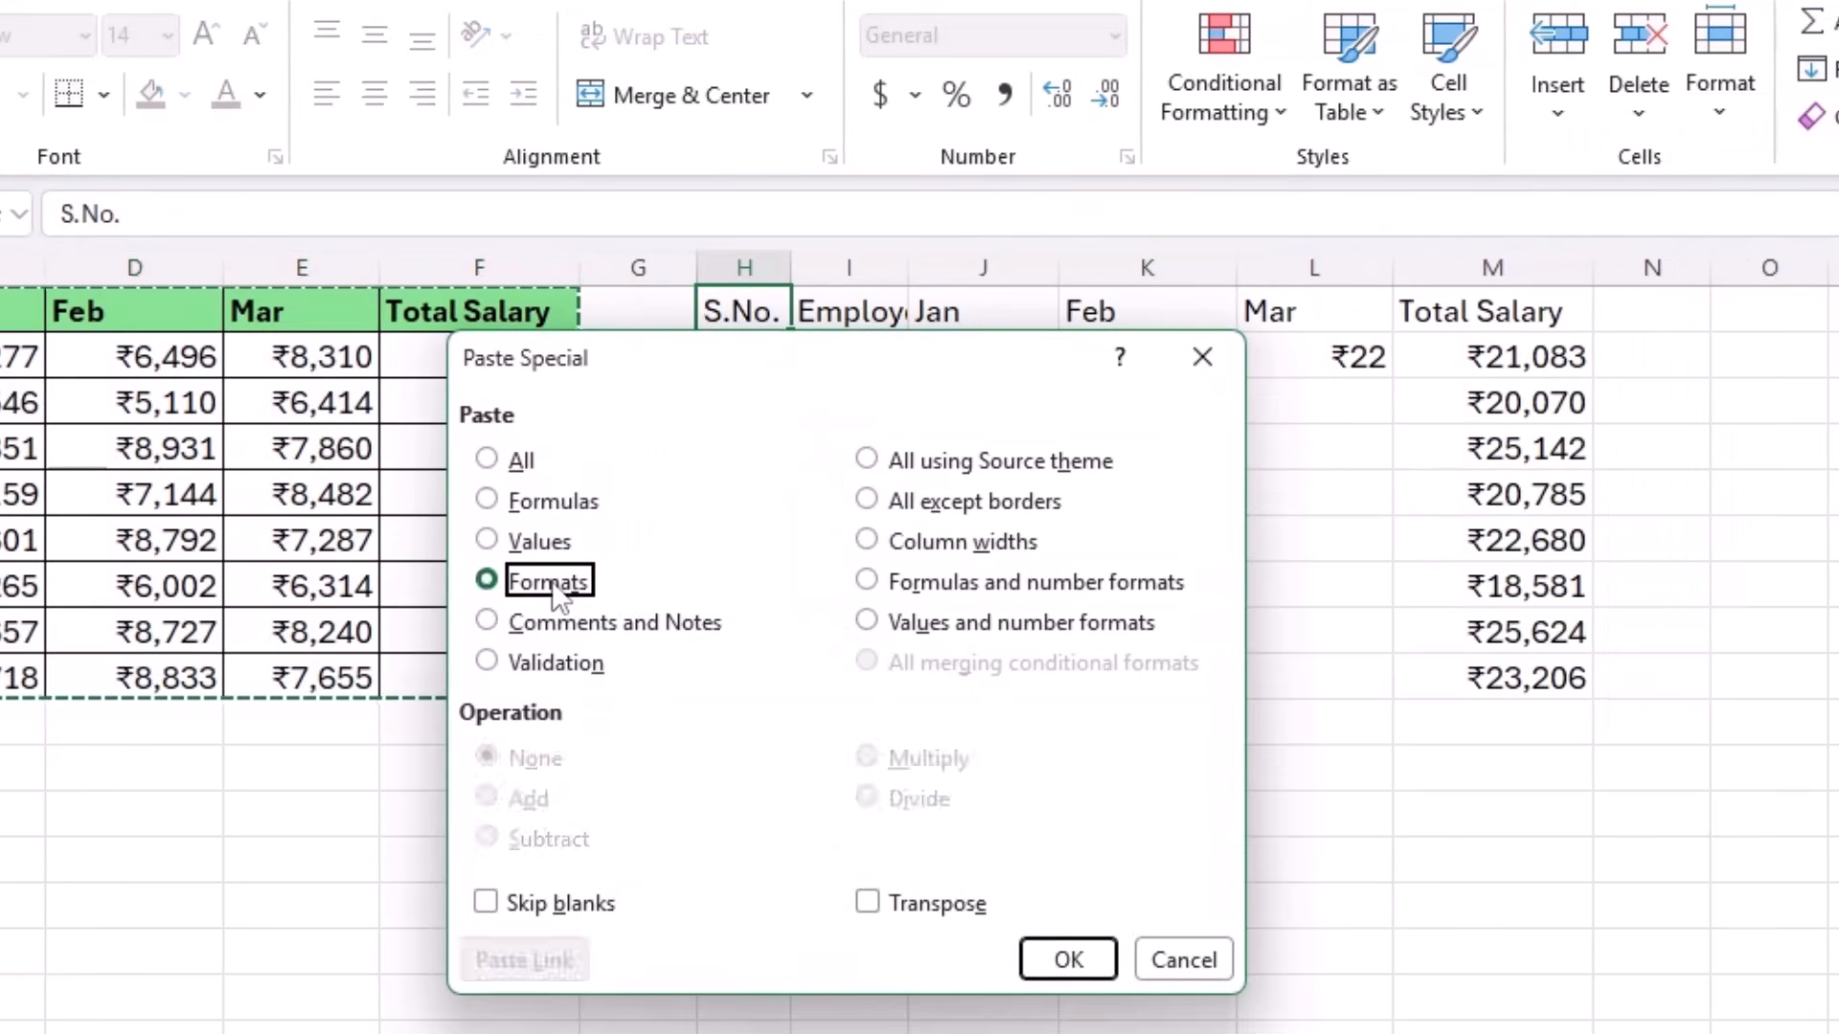
{"action": "left_click", "coordinate": [1051, 946]}
{"action": "left_click", "coordinate": [1017, 538]}
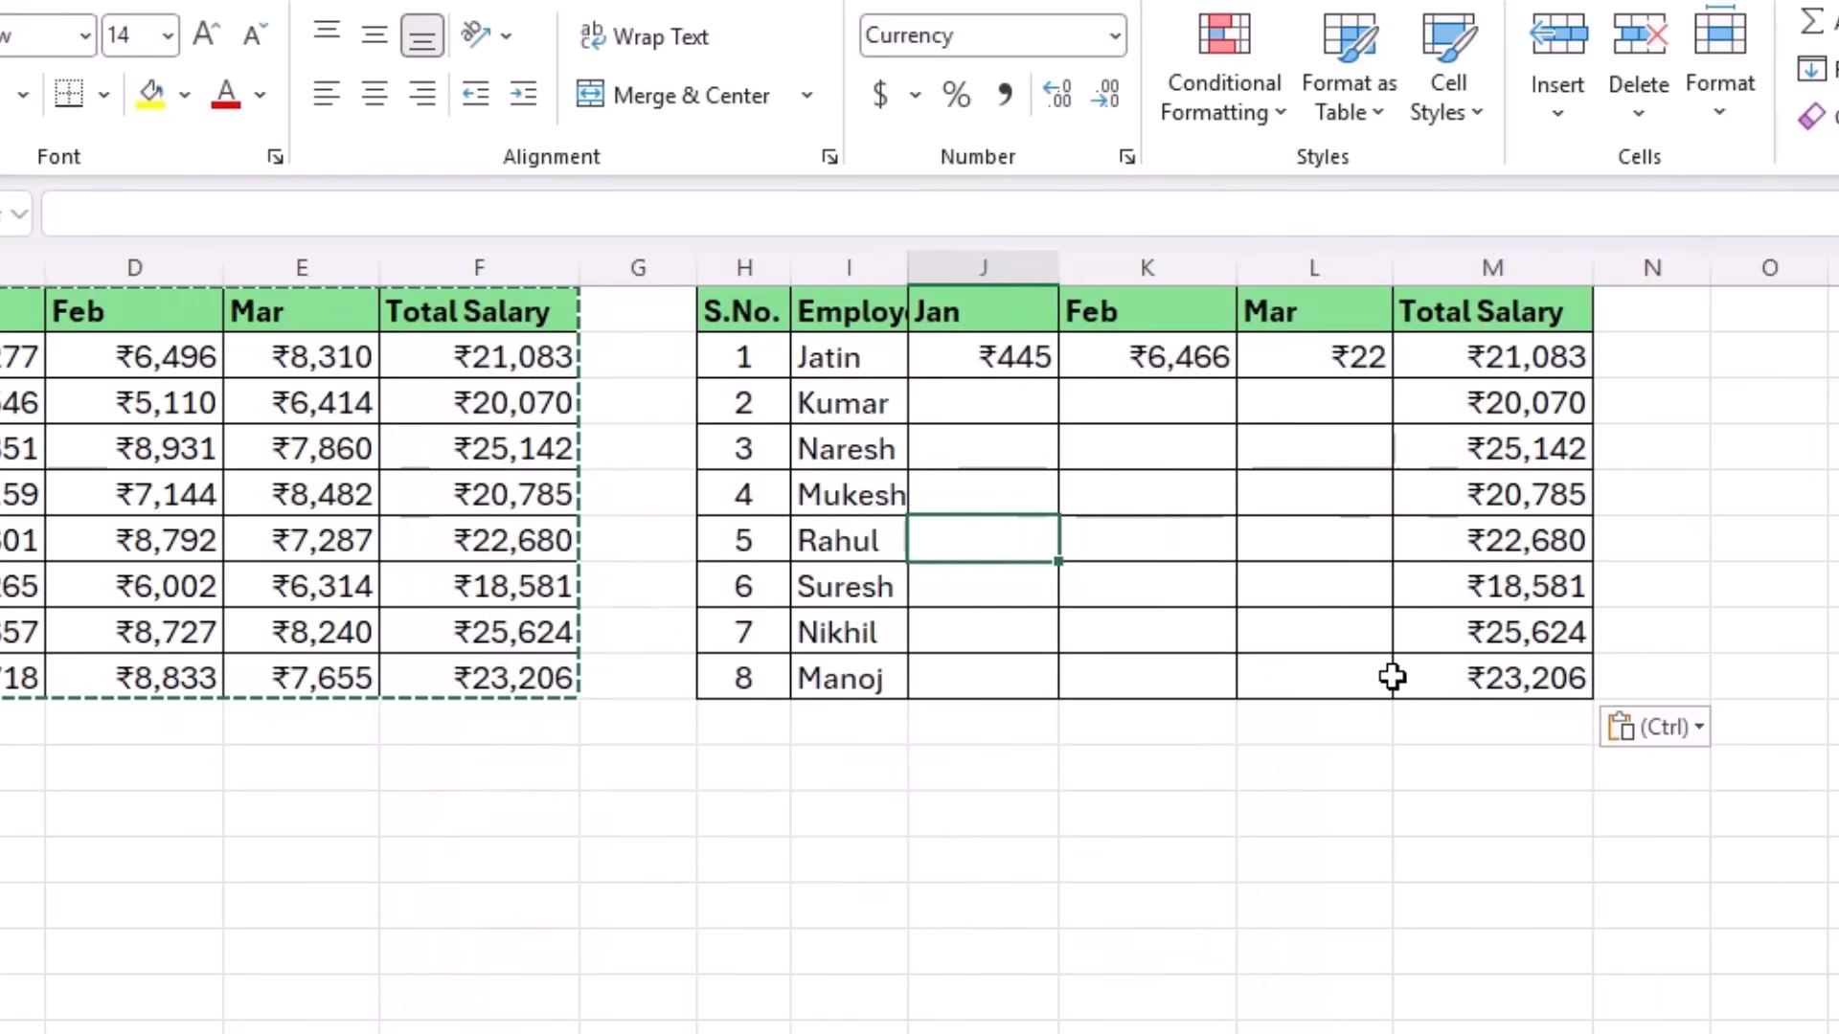